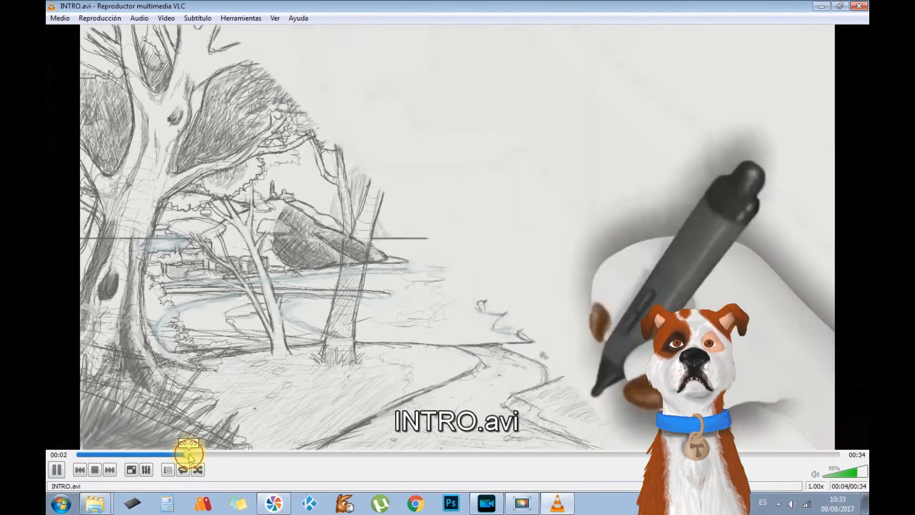
- Skim through the INTRO.avi drawing video at several points up to near its end, and close the player
click(382, 454)
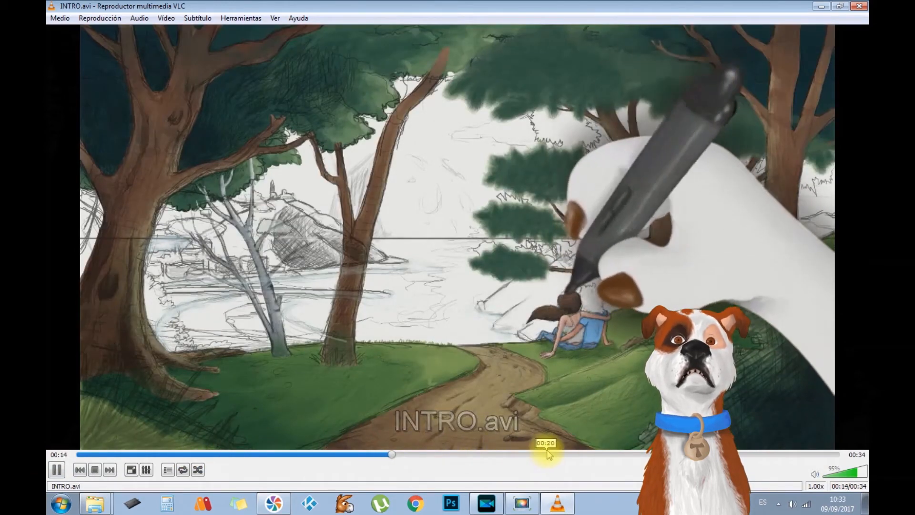
click(641, 454)
click(750, 454)
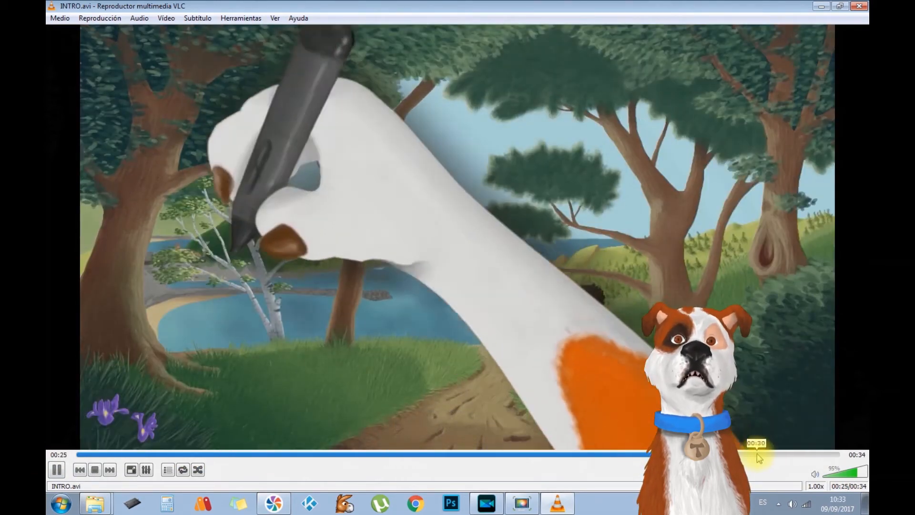
click(859, 7)
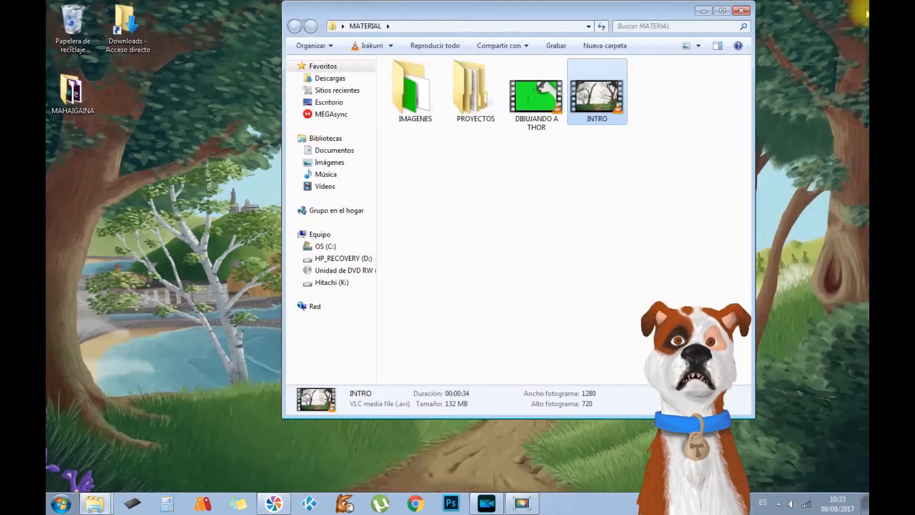
- Watch the DIBUJANDO A THOR video from the MATERIAL folder and close the player
click(594, 159)
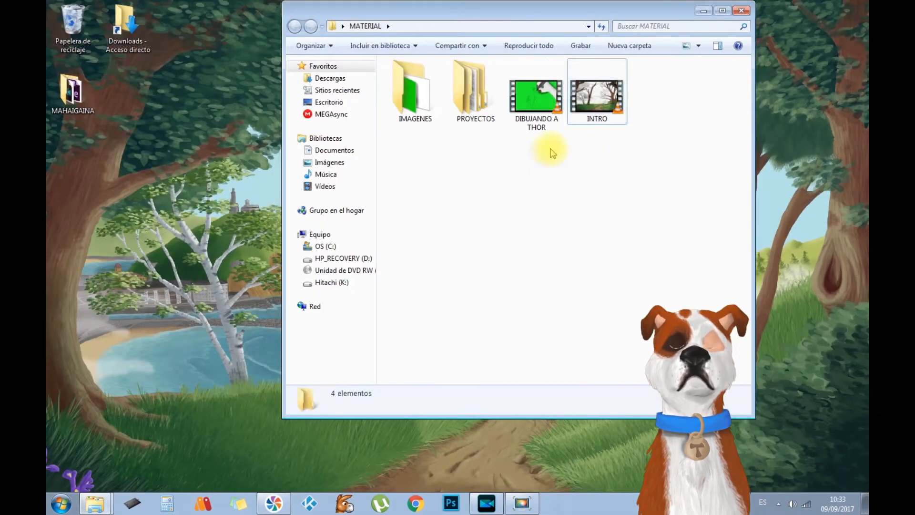
double_click(540, 109)
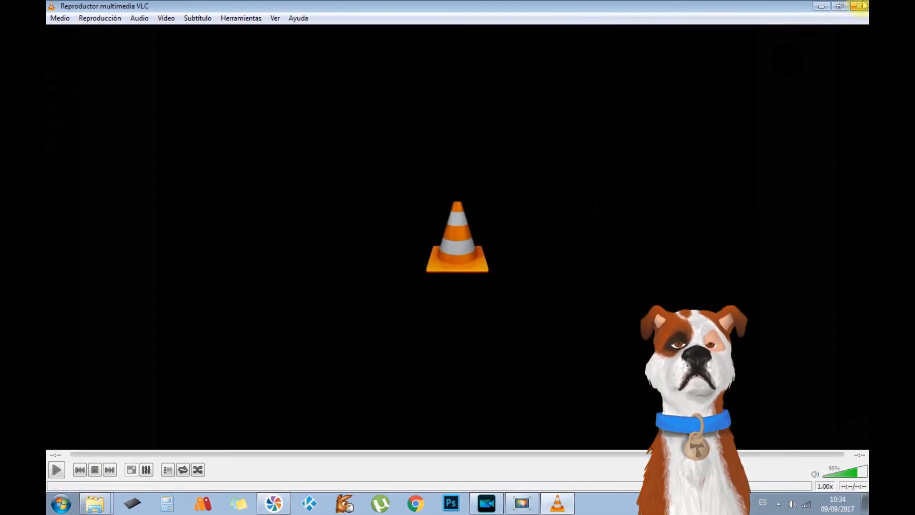
click(859, 6)
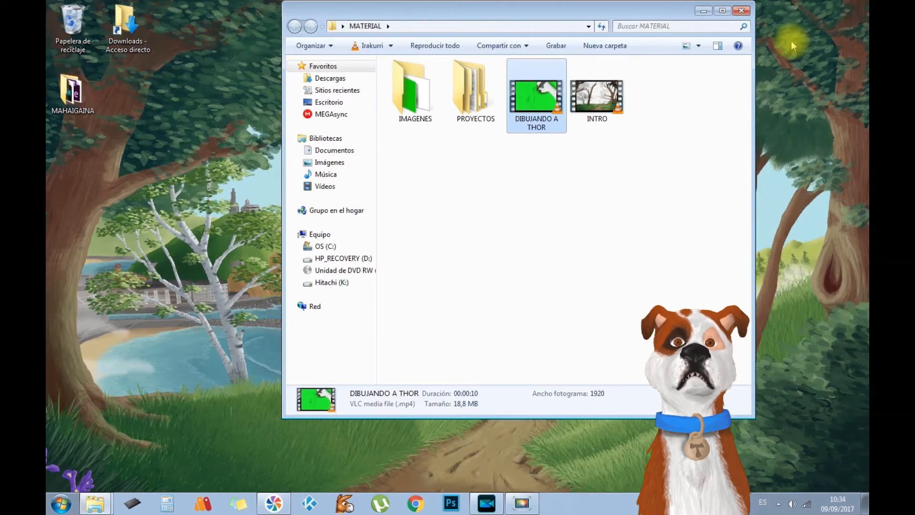
- Look through the IMAGENES folder and the (Material de archivo) files of the DIBUJANDO A THOR EN AFTER EFFECTS project, and return to PROYECTOS
double_click(433, 113)
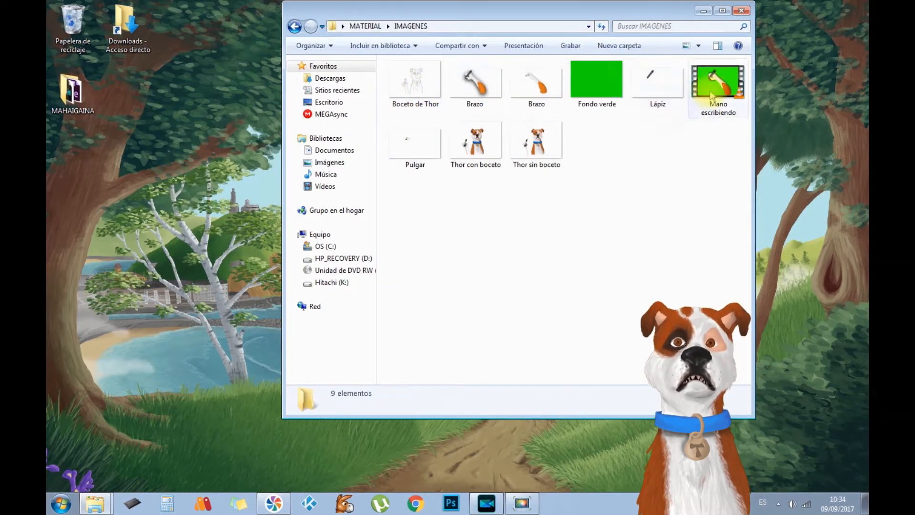
click(292, 26)
double_click(474, 91)
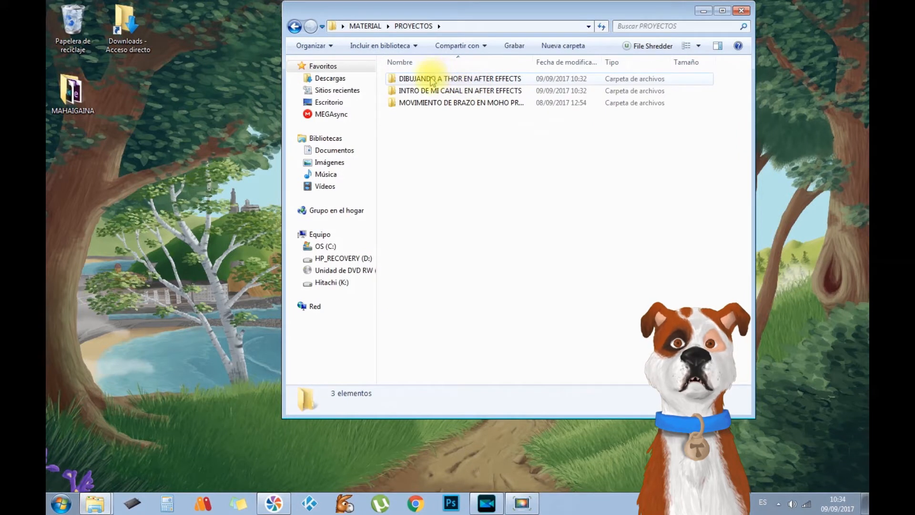
double_click(432, 79)
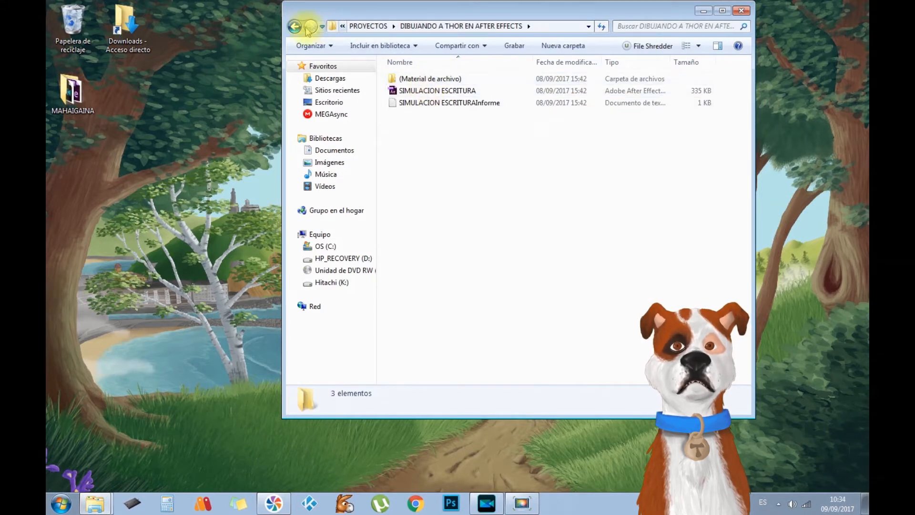
double_click(420, 79)
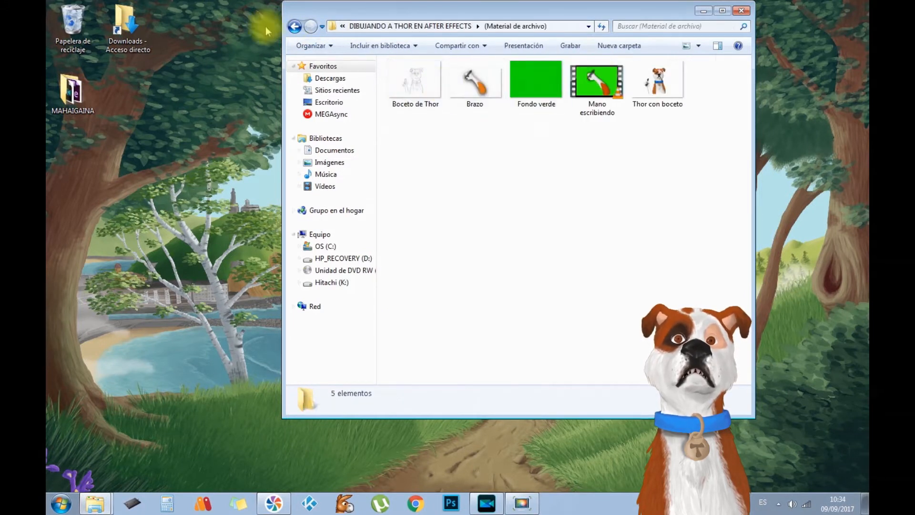
click(293, 27)
click(293, 27)
- Examine the (Material de archivo) images of the INTRO DE MI CANAL EN AFTER EFFECTS project and return to PROYECTOS
double_click(403, 90)
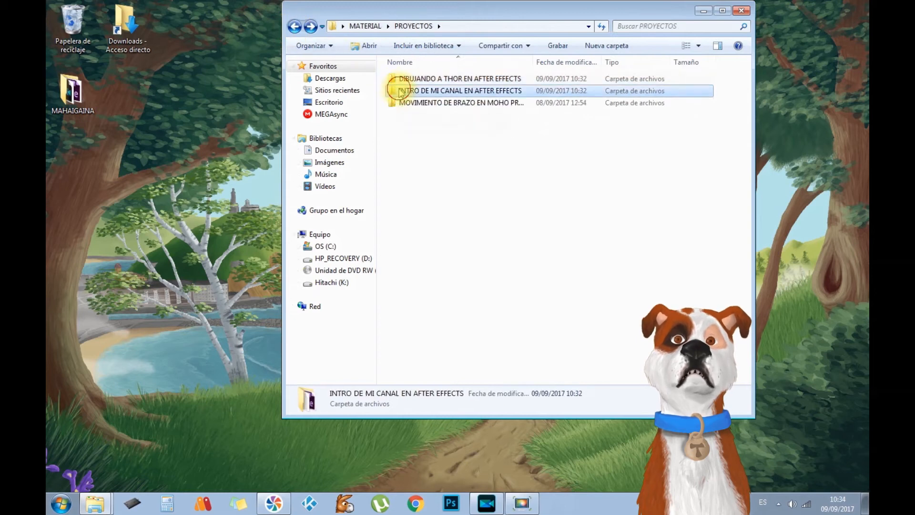
double_click(411, 80)
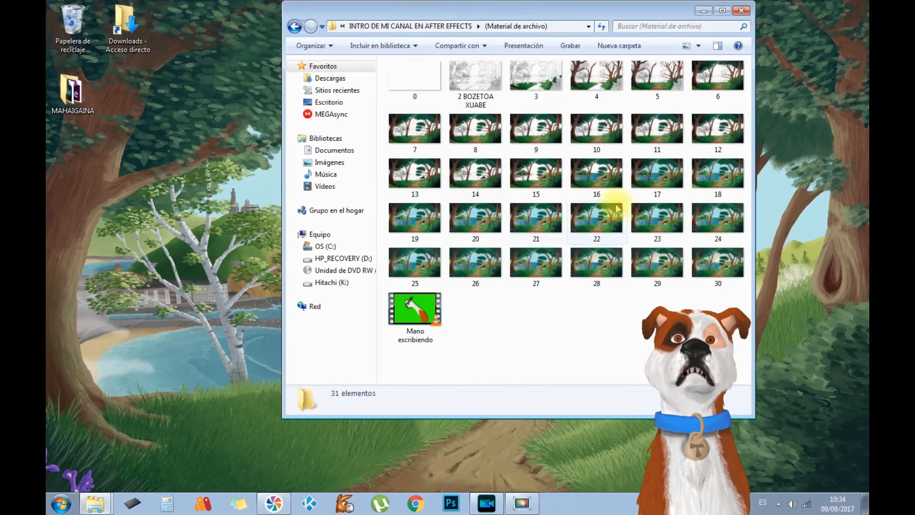
click(294, 26)
click(294, 26)
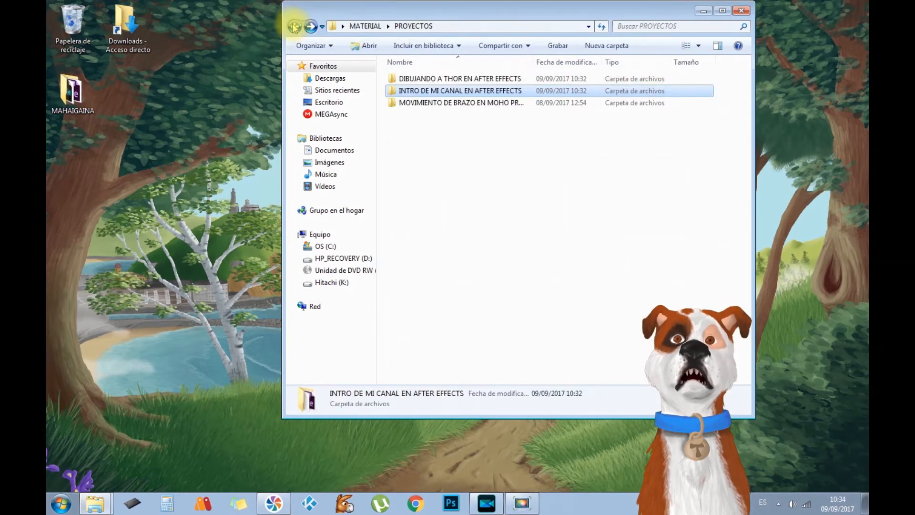
- Look through the contents of the MOVIMIENTO DE BRAZO EN MOHO project folder, return to PROYECTOS and close the folder window
double_click(403, 102)
double_click(408, 77)
click(294, 27)
click(294, 27)
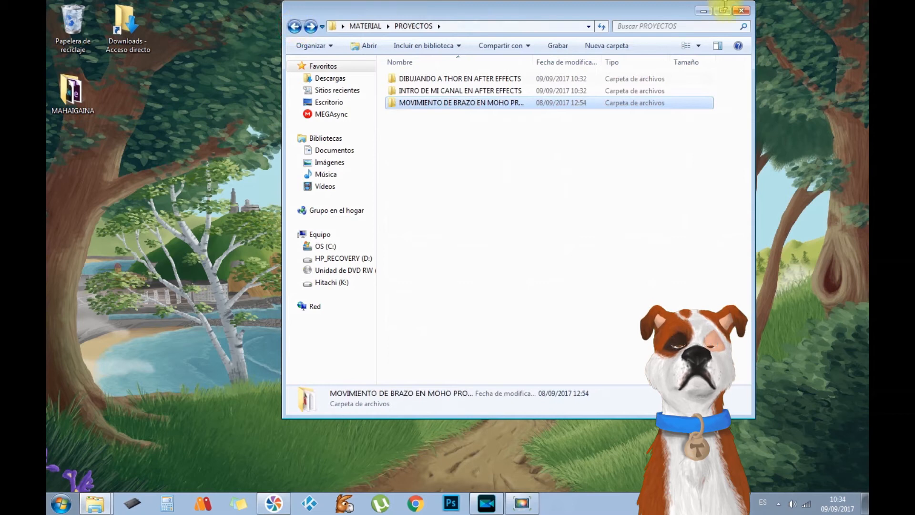
click(741, 11)
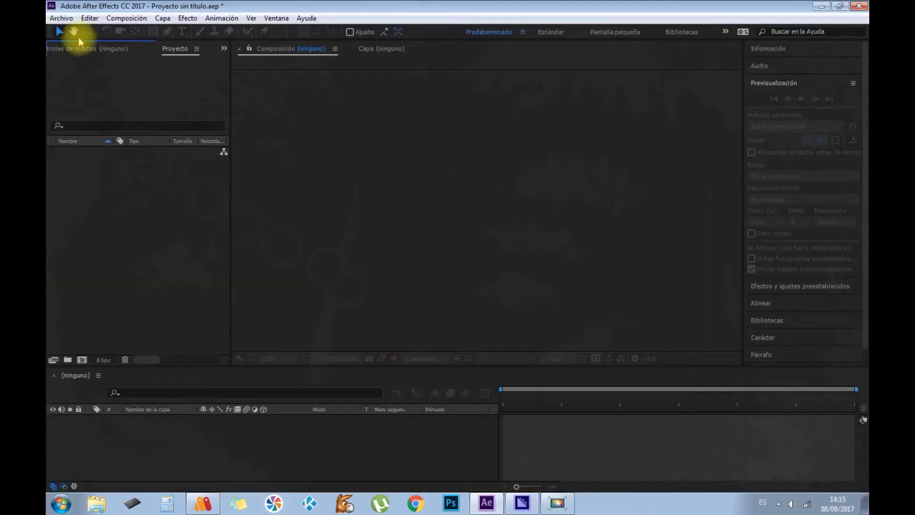
- In After Effects, import Boceto de Thor, the Brazo image with the pencil, Fondo verde, Mano escribiendo and Thor con boceto from the IMAGENES folder
click(61, 17)
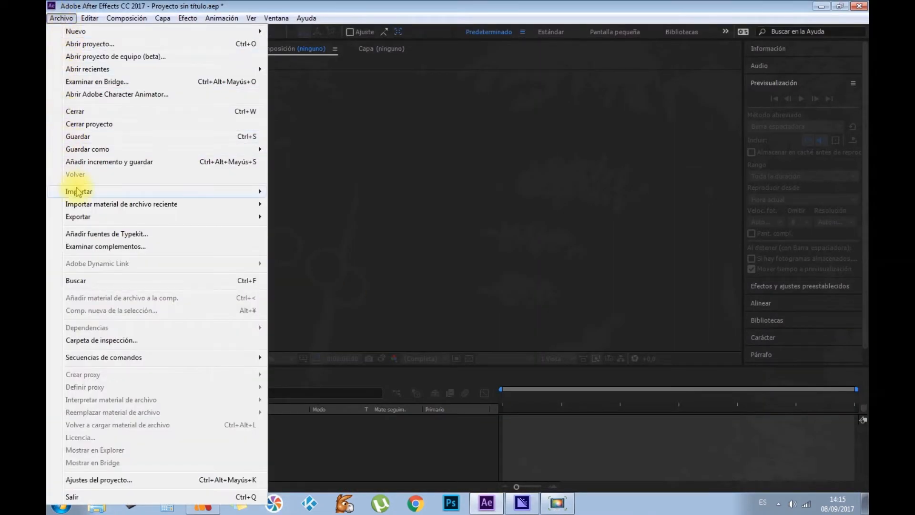
mouse_move(76, 191)
click(310, 204)
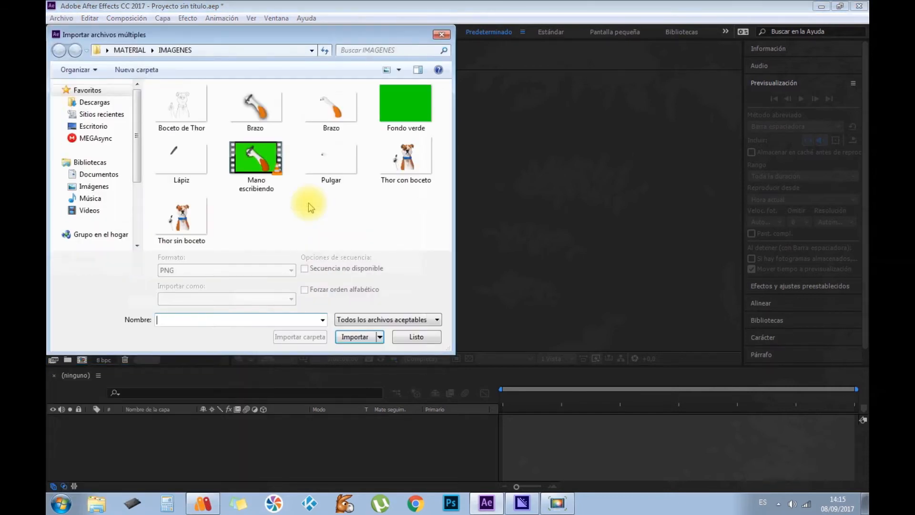
click(203, 115)
ctrl+click(256, 108)
ctrl+click(405, 106)
ctrl+click(259, 163)
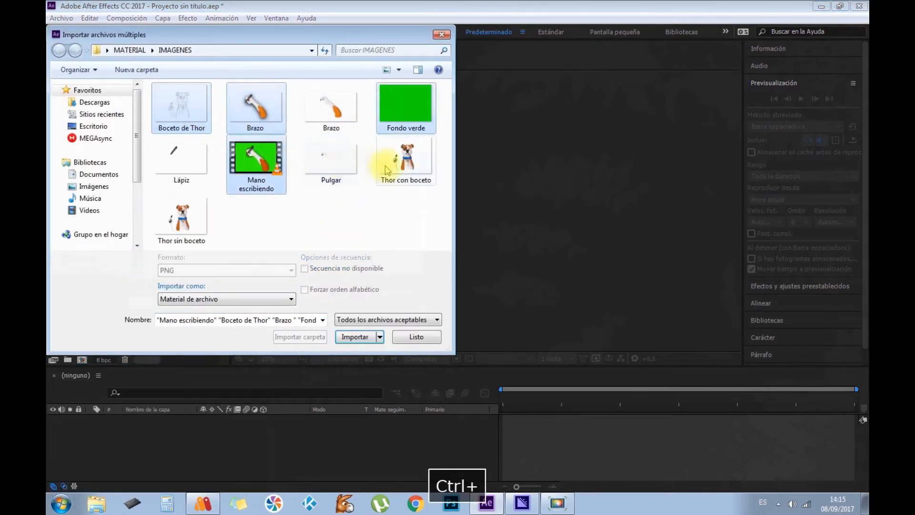
ctrl+click(405, 159)
click(369, 339)
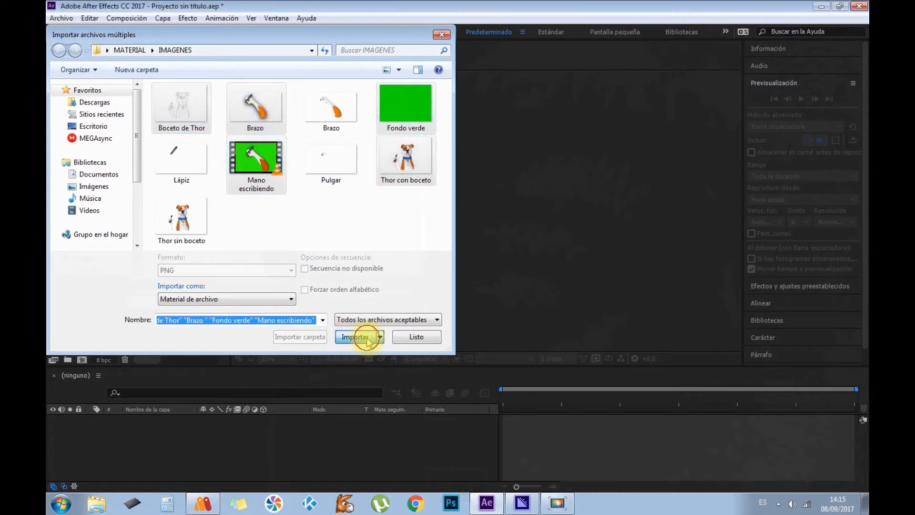
click(410, 337)
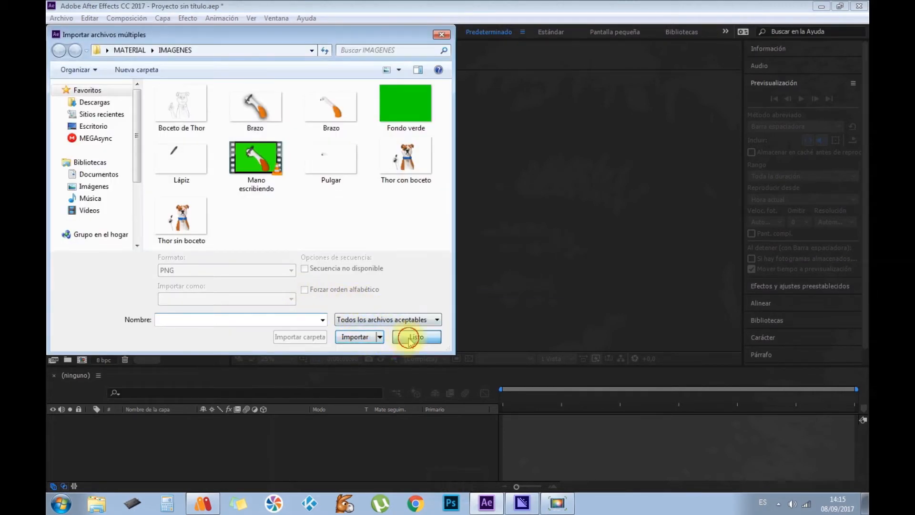
click(116, 237)
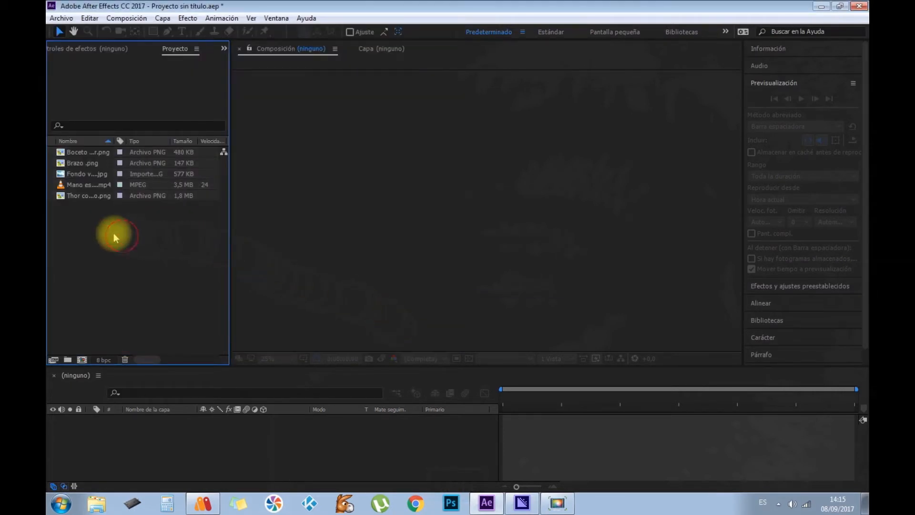
- Create a new composition from the imported Thor con boceto.png image
click(83, 196)
right_click(84, 201)
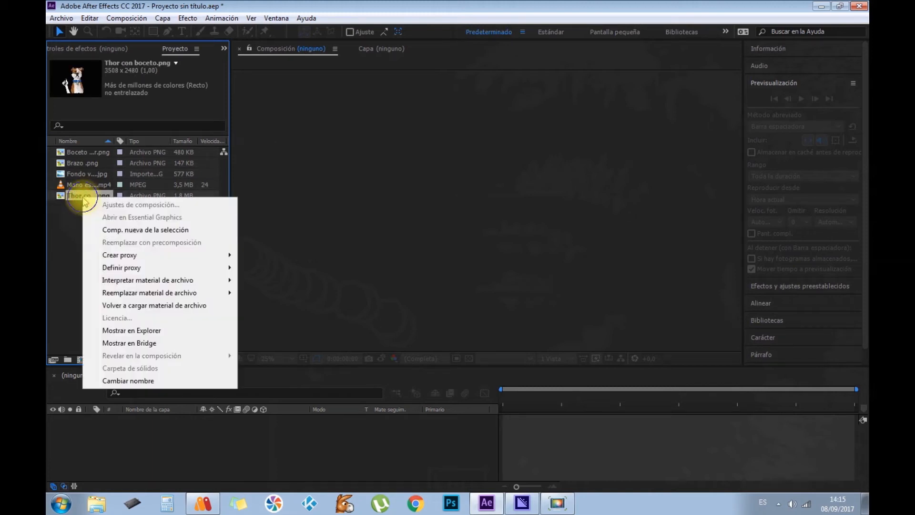
click(110, 230)
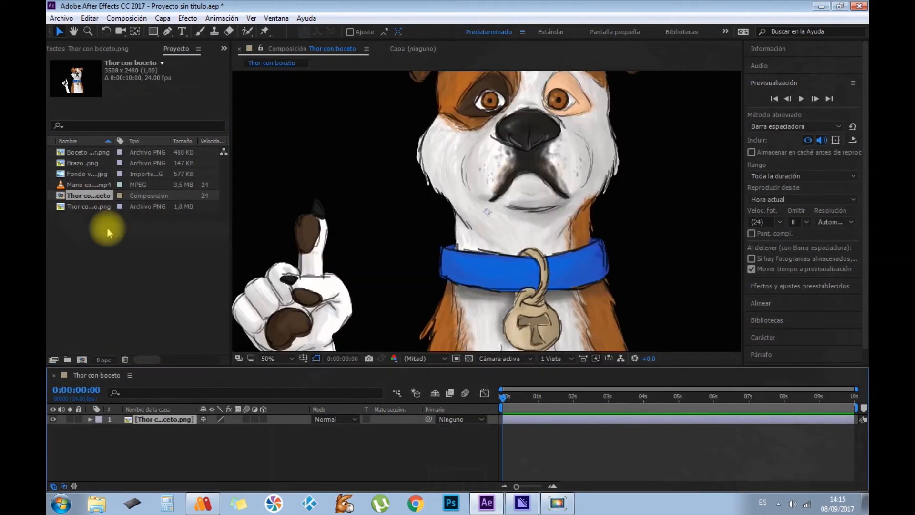
key(comma)
key(comma)
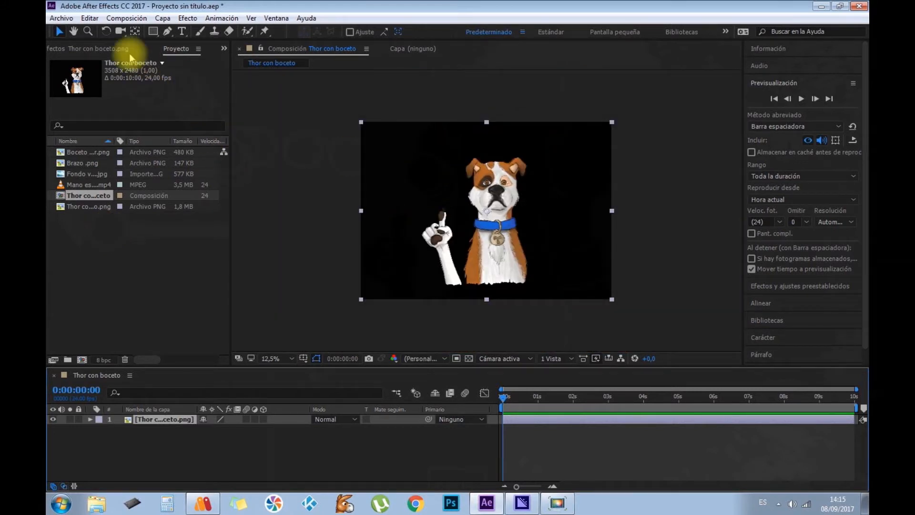
- Check the frame rate and duration in the Thor con boceto composition settings and accept them as they are
click(127, 19)
click(150, 48)
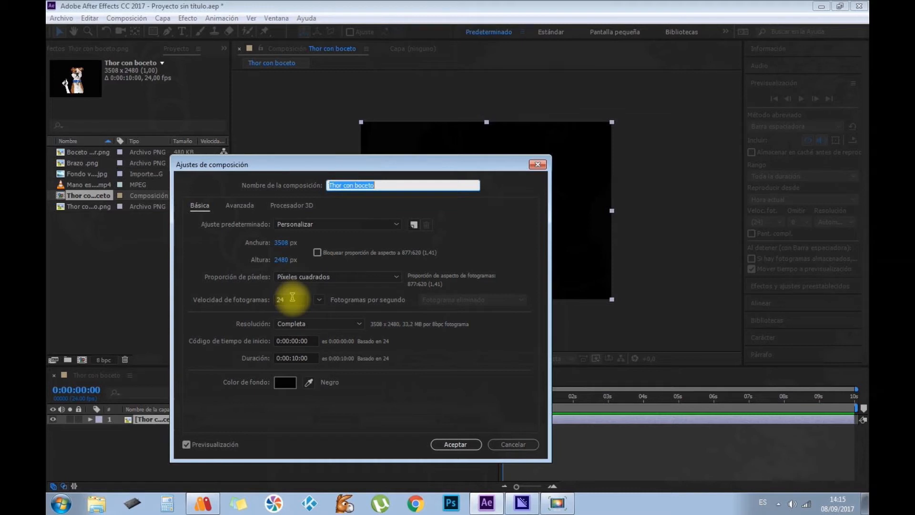
click(292, 297)
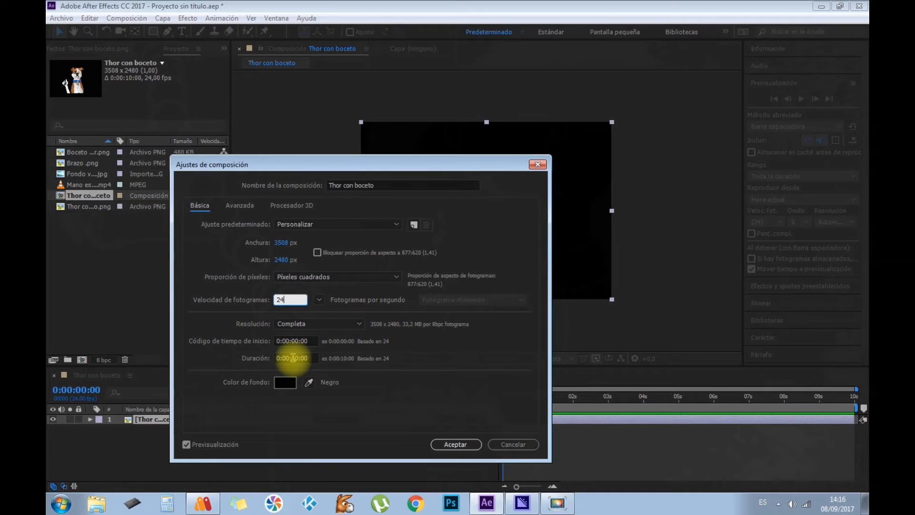
double_click(293, 357)
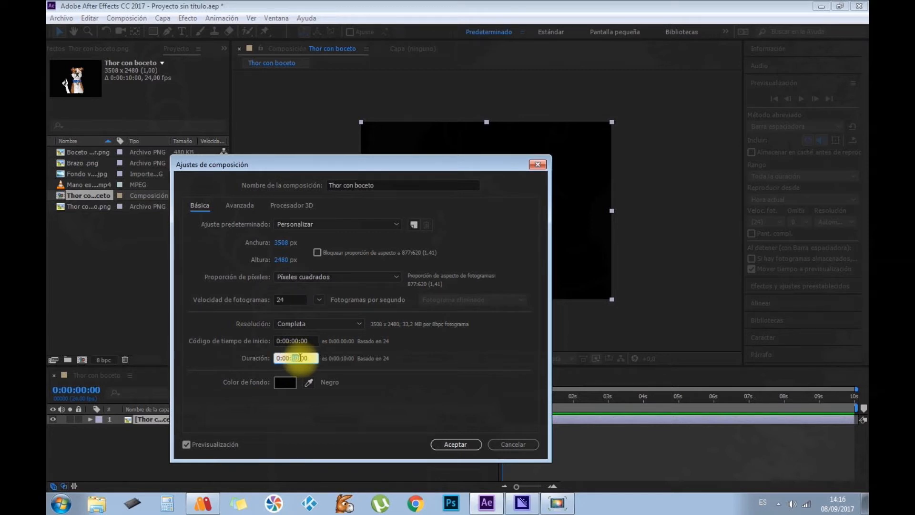
click(469, 444)
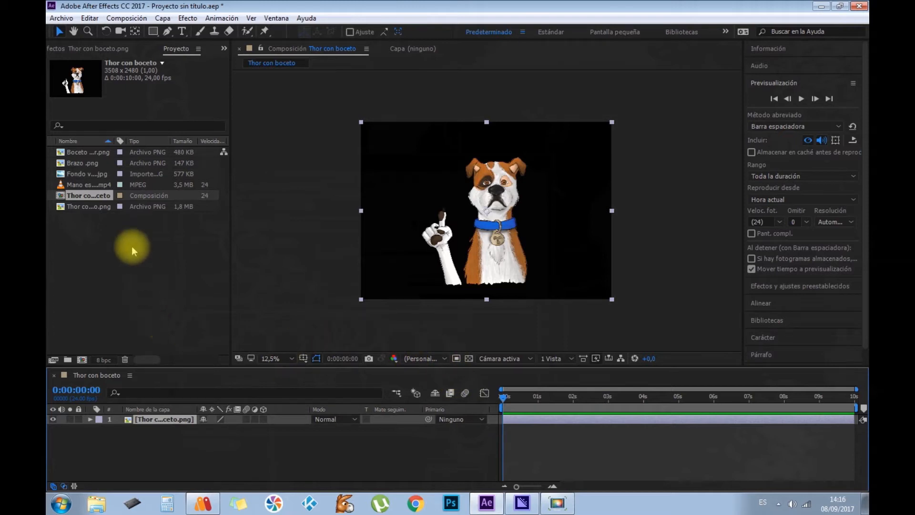
- Add Fondo verde.jpg as the bottom layer and Boceto de Thor.png as the top layer, checking them with the Thor con boceto layer's visibility
click(73, 177)
drag(72, 177, 91, 425)
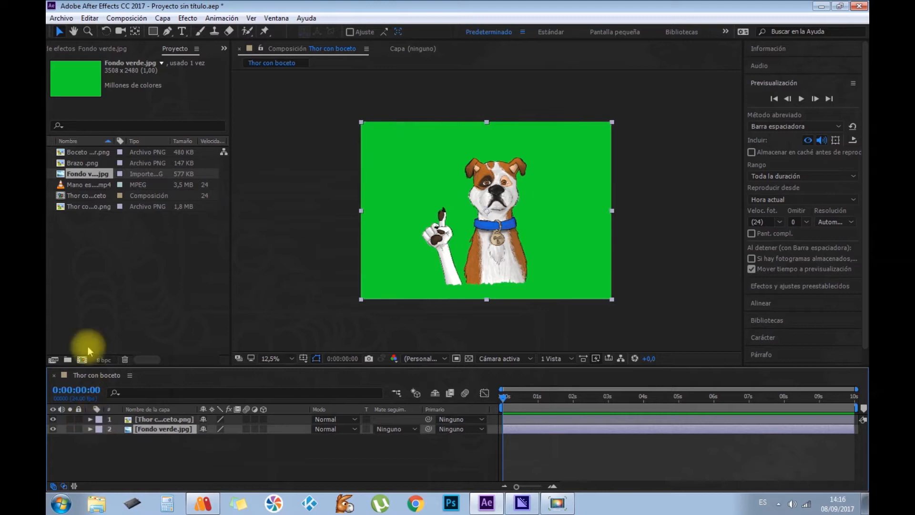
click(90, 153)
drag(90, 155, 119, 421)
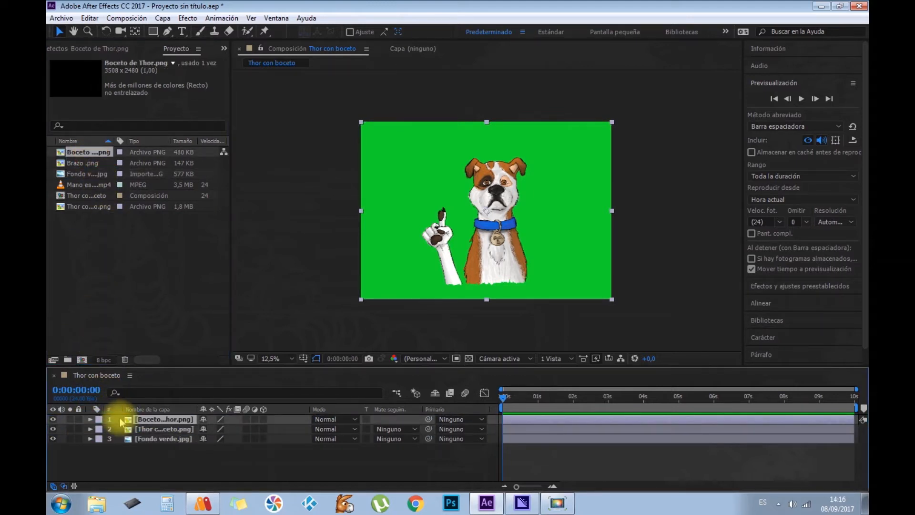
click(52, 429)
click(52, 429)
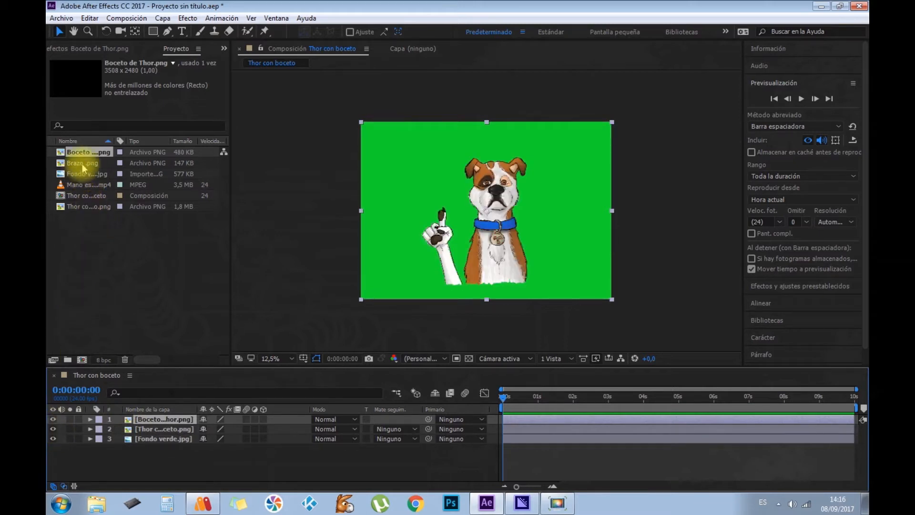
- Add Brazo.png and Mano escribiendo.mp4 above the other layers, with the video topmost, and hide both
drag(82, 163, 89, 418)
drag(88, 184, 91, 420)
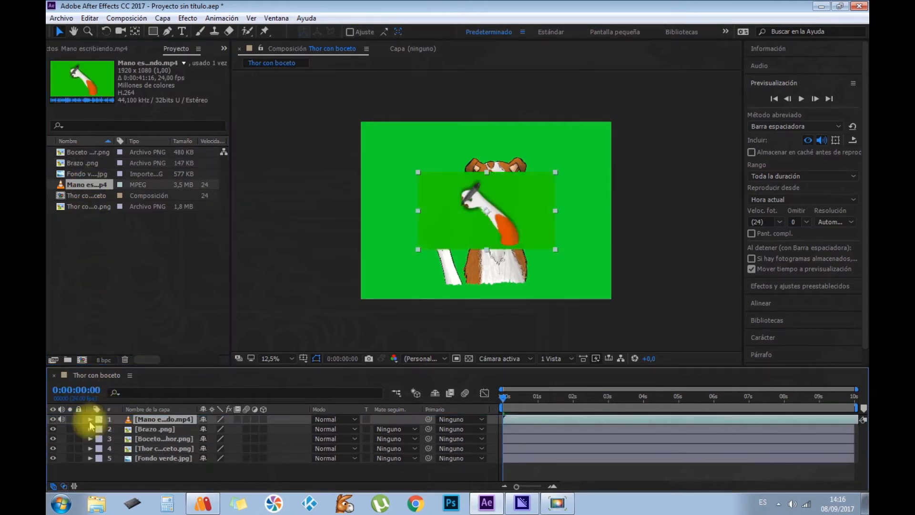
click(52, 418)
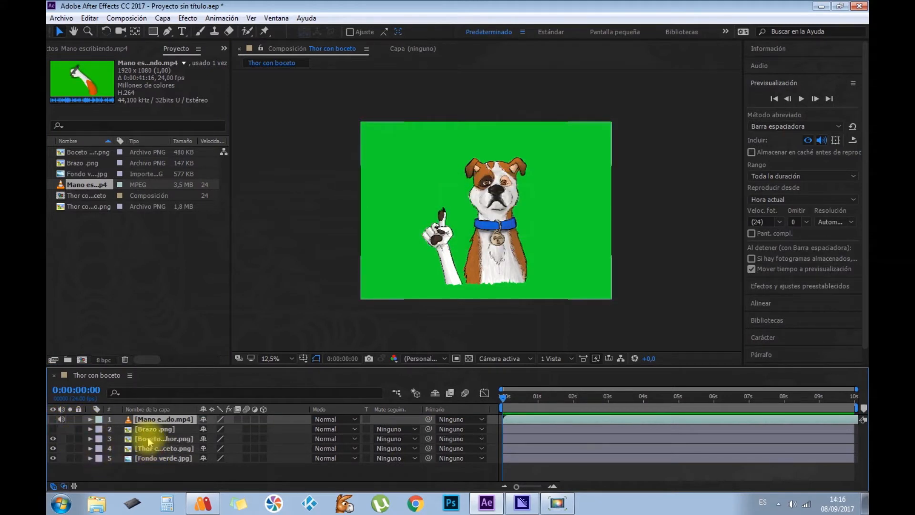
- Place the Boceto de Thor layer directly beneath Thor con boceto and trim its end to about 5 seconds
drag(154, 439, 155, 455)
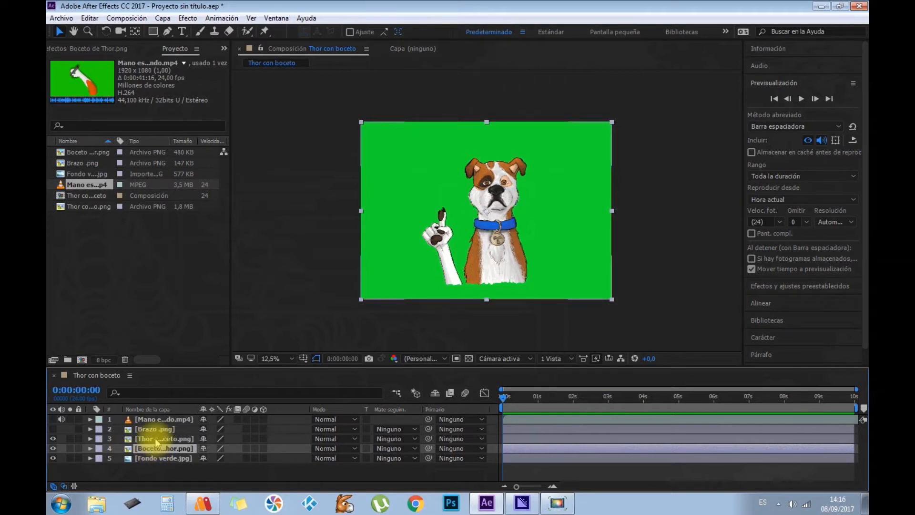
drag(852, 447, 678, 448)
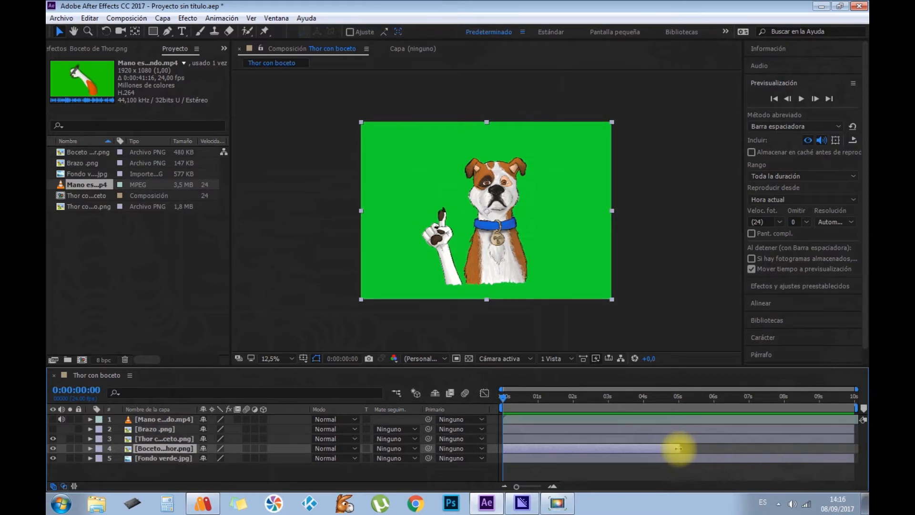
- Trim the start of the Thor con boceto layer to about 5 seconds, where the Boceto de Thor layer ends
click(166, 439)
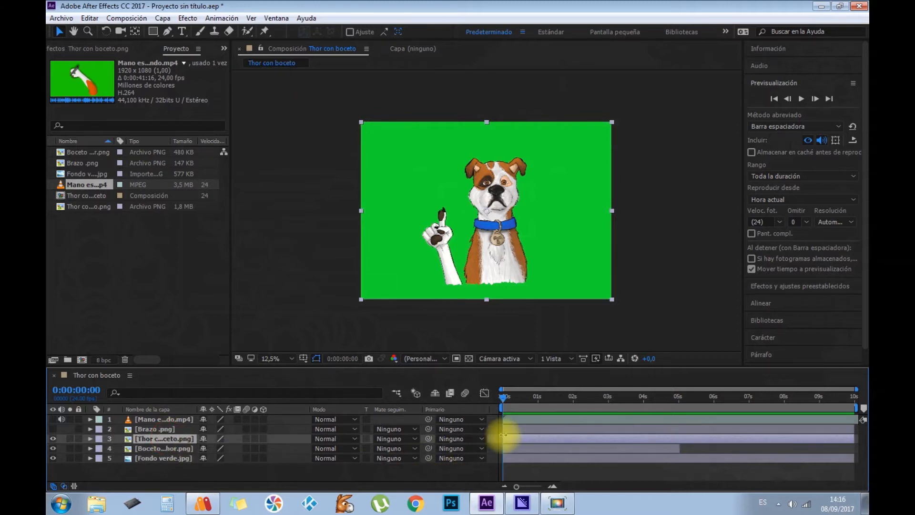
drag(504, 438, 679, 444)
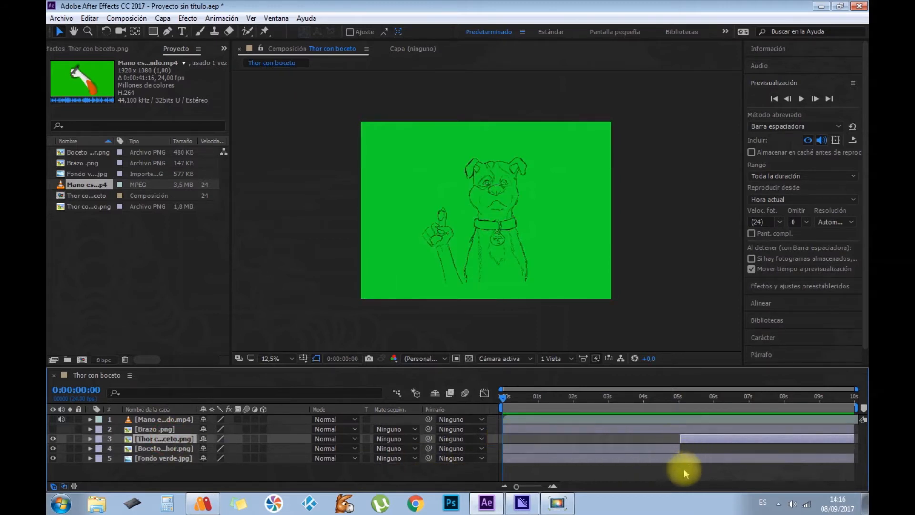
- Create a composition-sized red solid layer, colour FA0505, directly above the Boceto de Thor layer
click(159, 448)
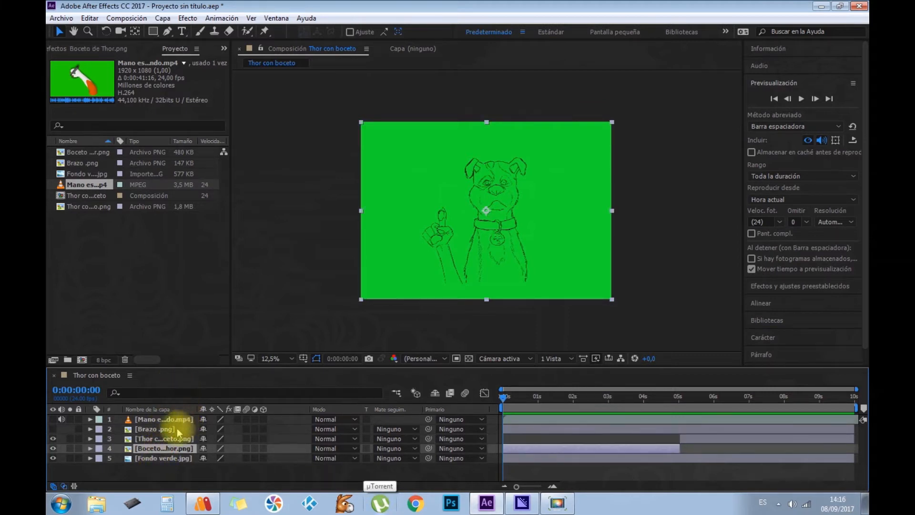
click(162, 18)
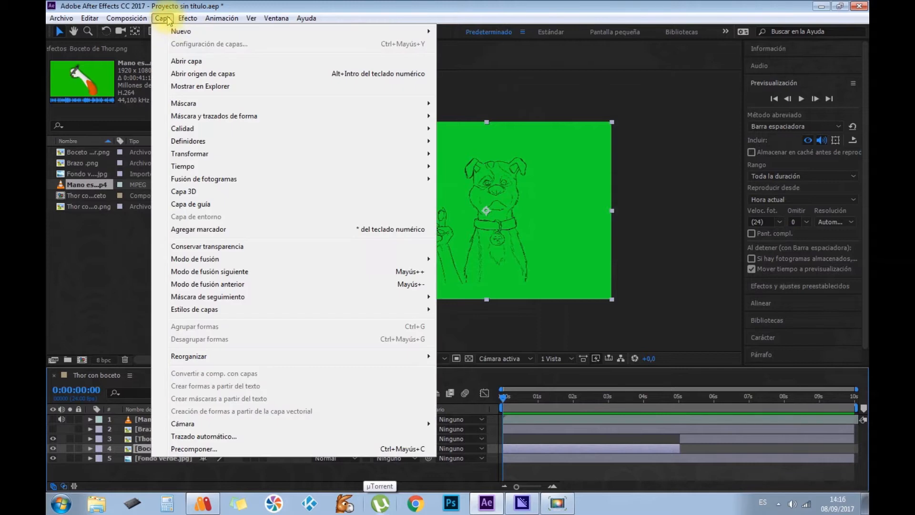
mouse_move(181, 32)
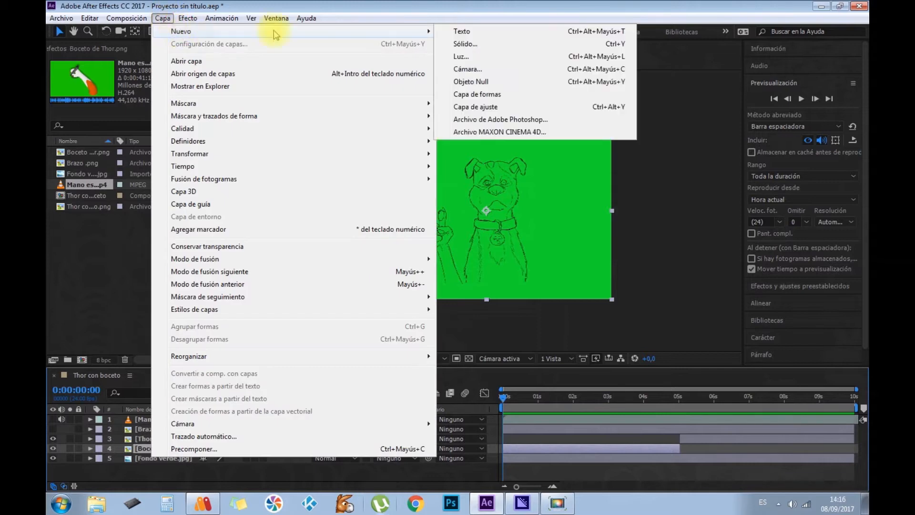
click(463, 43)
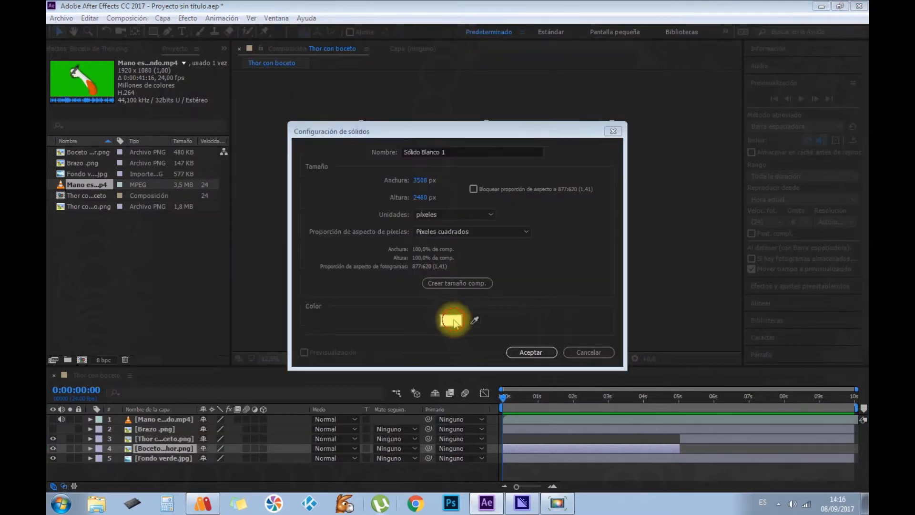
click(453, 320)
drag(344, 224, 355, 150)
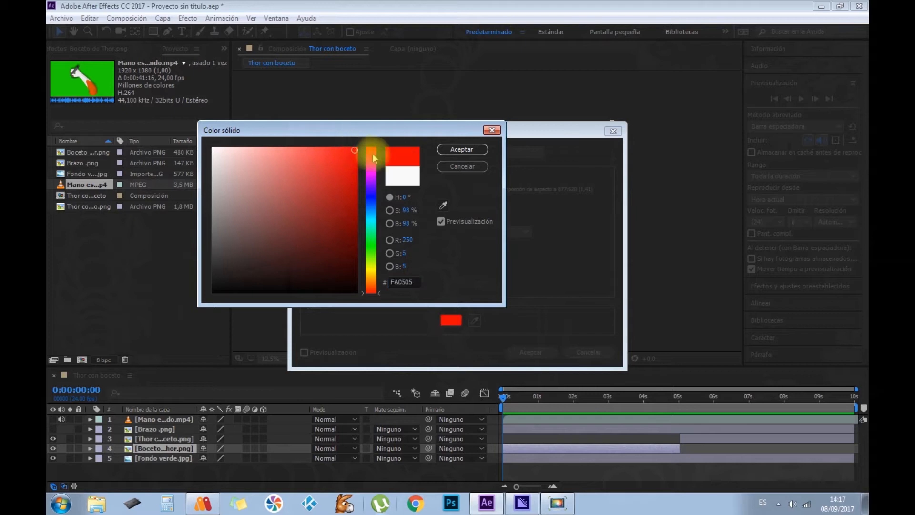
click(462, 149)
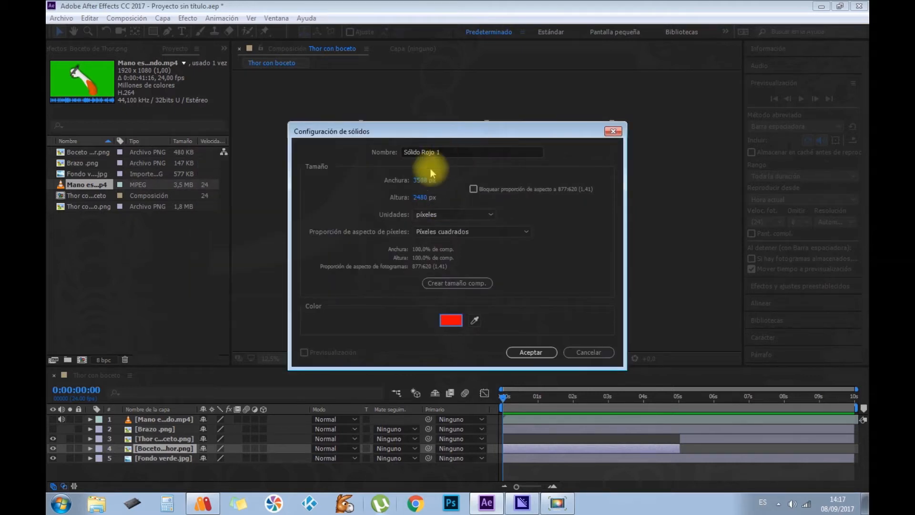
click(529, 352)
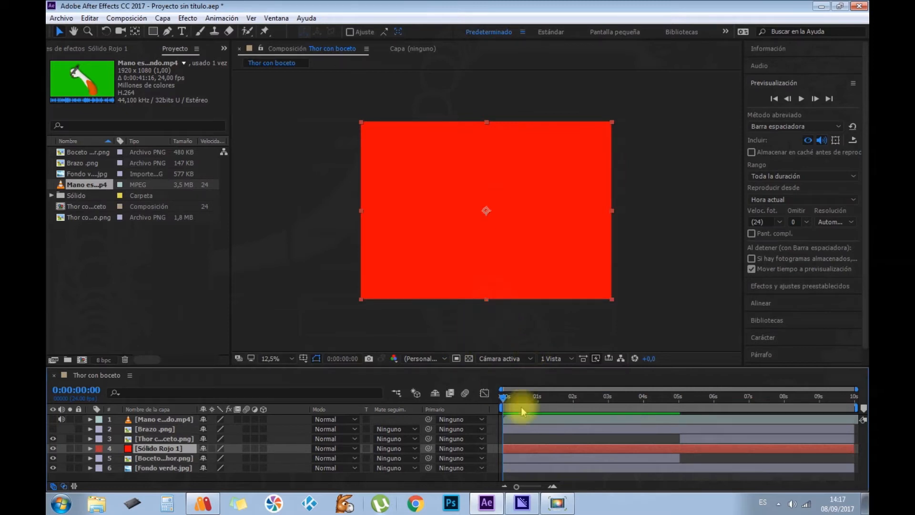
- Split the red solid layer at 0:00:05:00
click(679, 401)
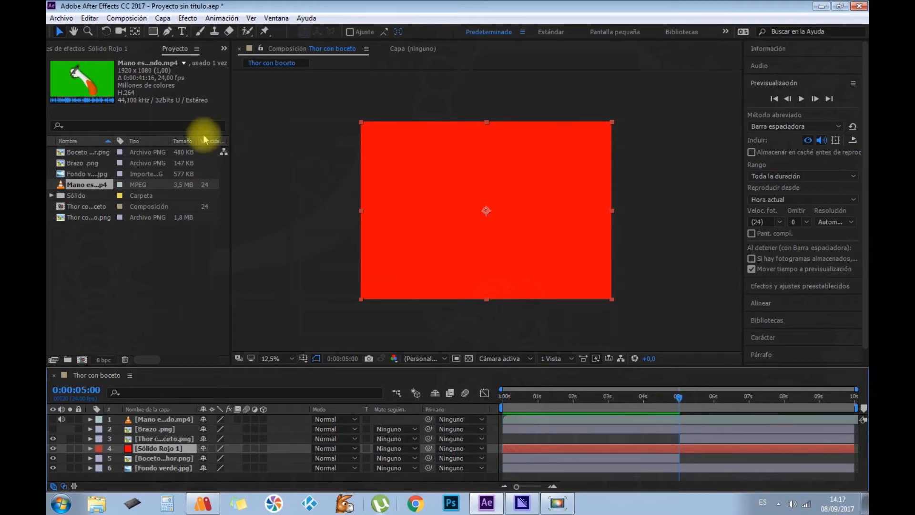
click(90, 19)
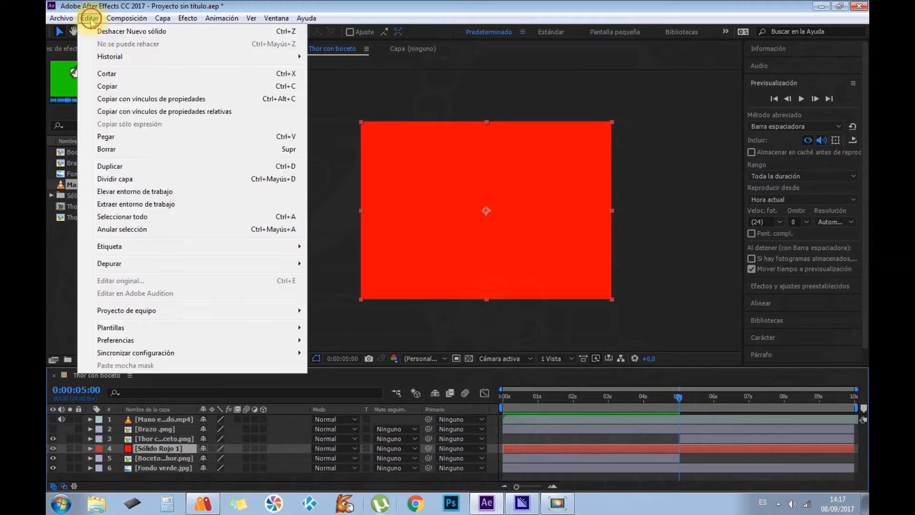
click(106, 179)
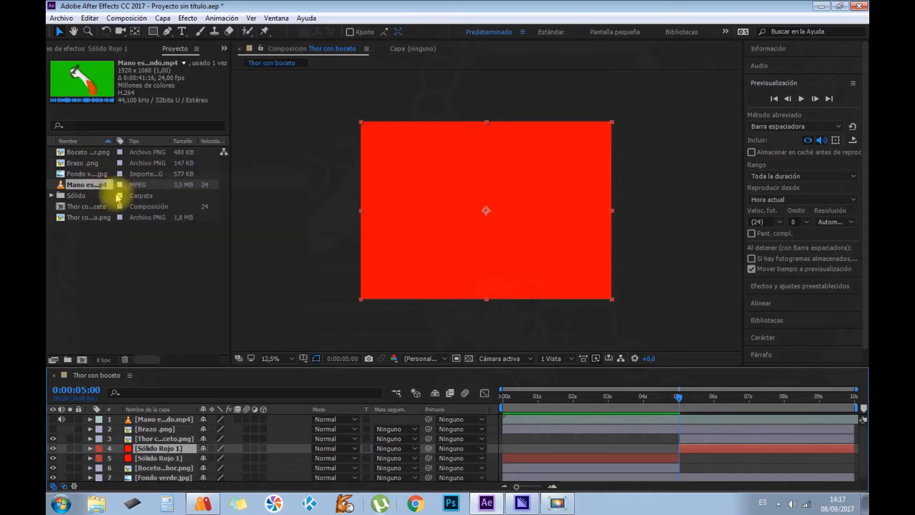
- Rename the second half of the split solid Sólido Rojo 2 and place it directly above the Thor con boceto layer
right_click(181, 450)
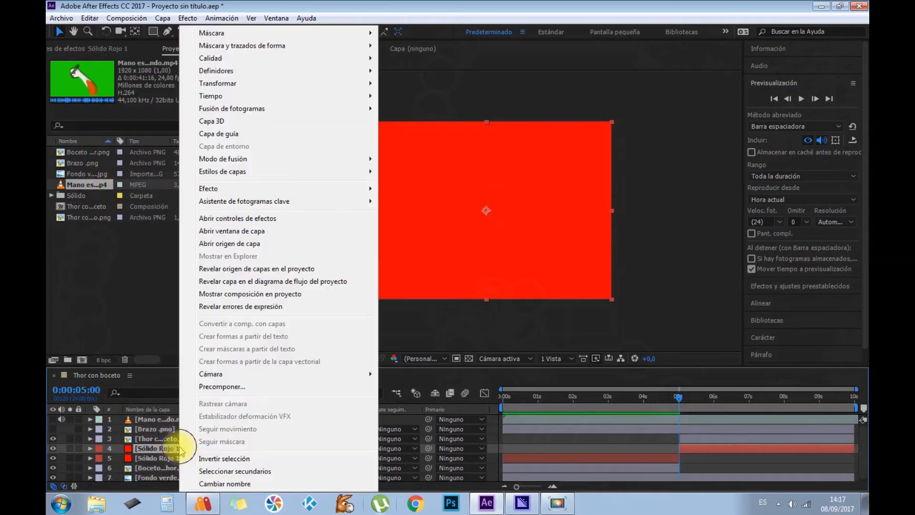
click(224, 484)
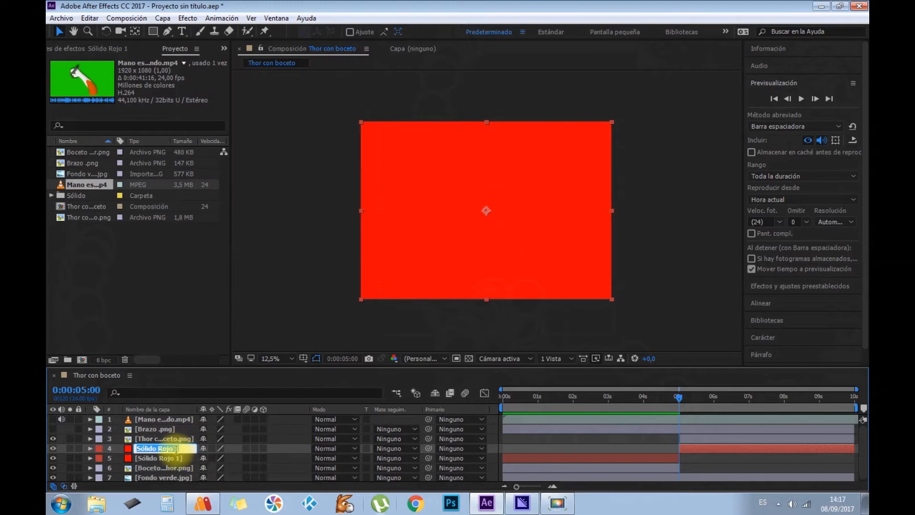
text(2)
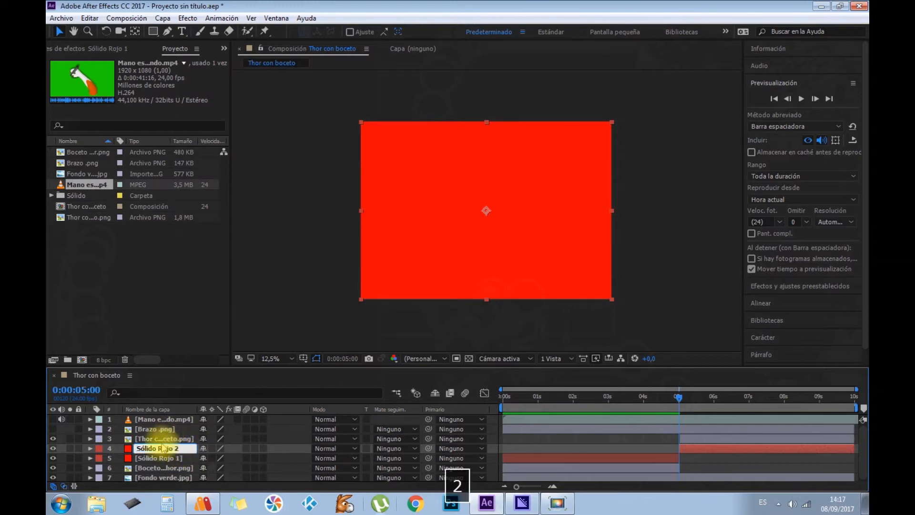
mouse_move(145, 448)
mouse_down()
mouse_move(91, 441)
mouse_move(162, 439)
mouse_up()
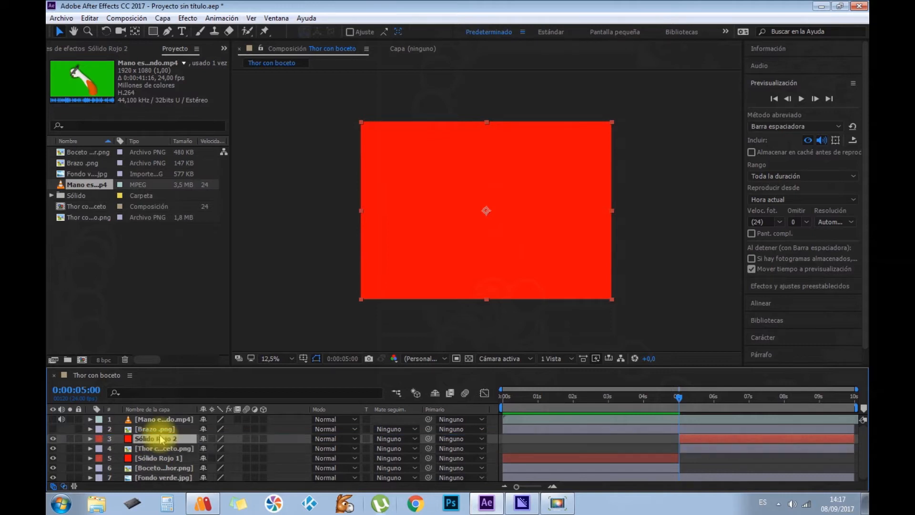
- Hide the Sólido Rojo 2 and Thor con boceto layers
click(155, 460)
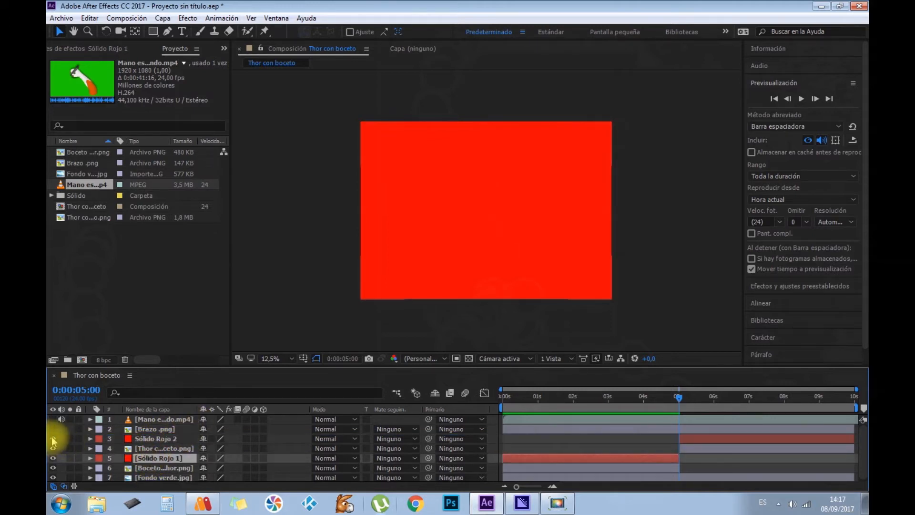
click(121, 438)
click(52, 438)
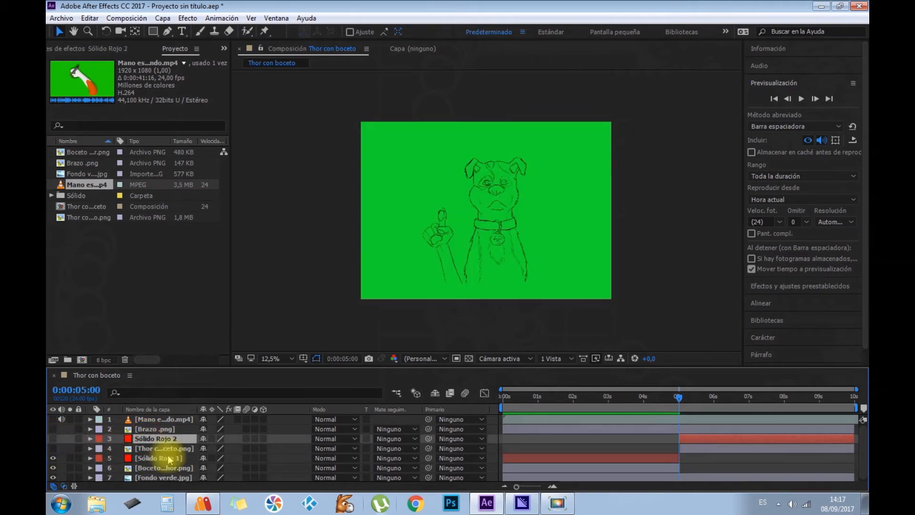
- Set the current time to 0:00:00:23 and hide the Sólido Rojo 1 layer so the sketch can be traced
click(157, 458)
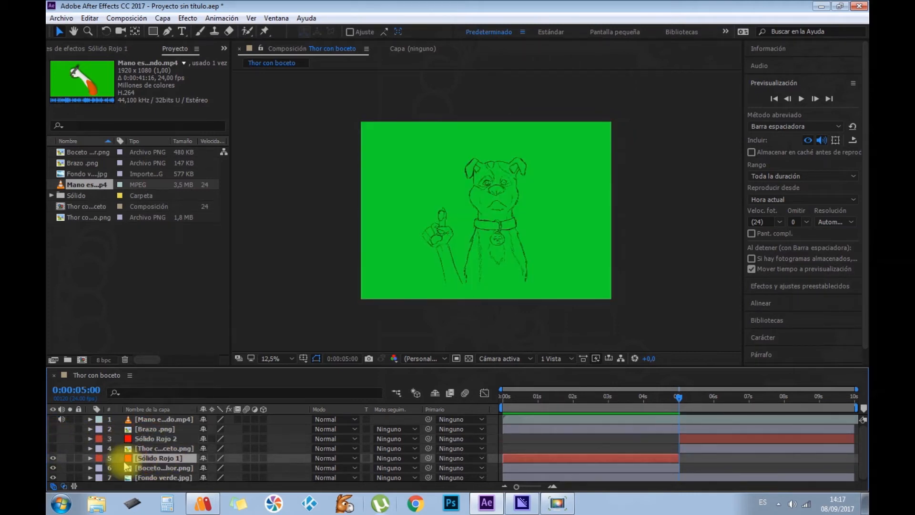
click(155, 468)
click(154, 459)
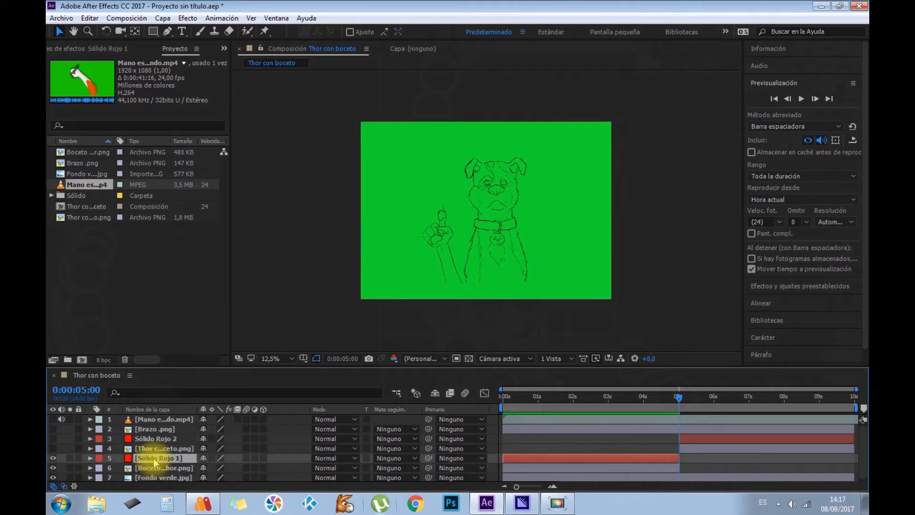
click(537, 397)
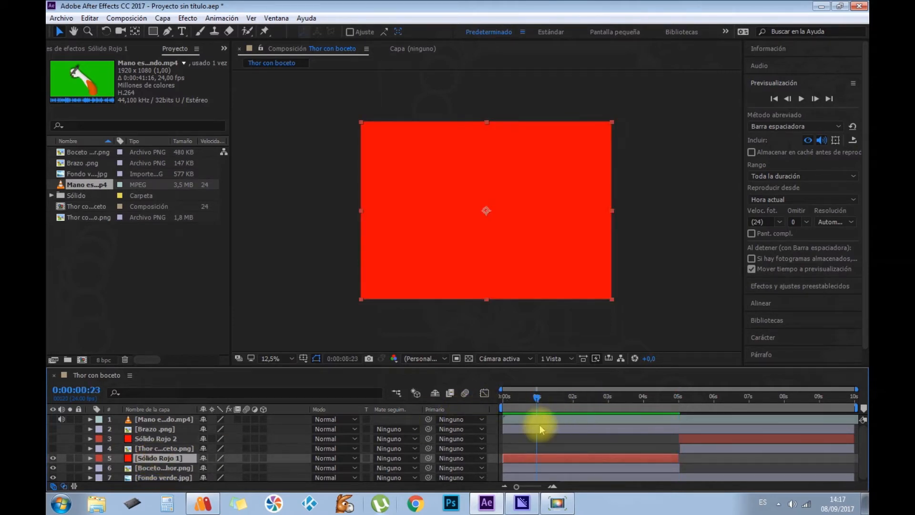
click(53, 458)
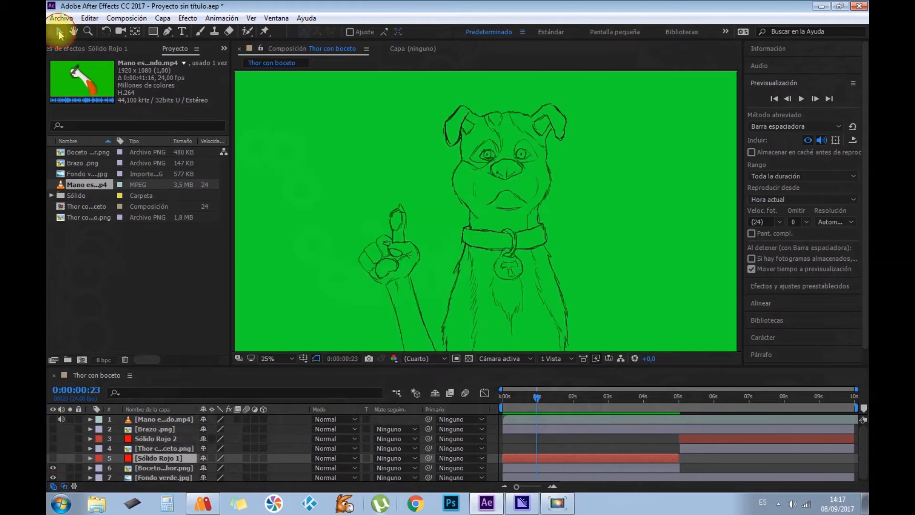
- Begin a Pen mask path on Sólido Rojo 1, tracing the sketched forearm's outer edge from its base up to the short wrist lines
click(72, 33)
scroll(329, 209, up, 2)
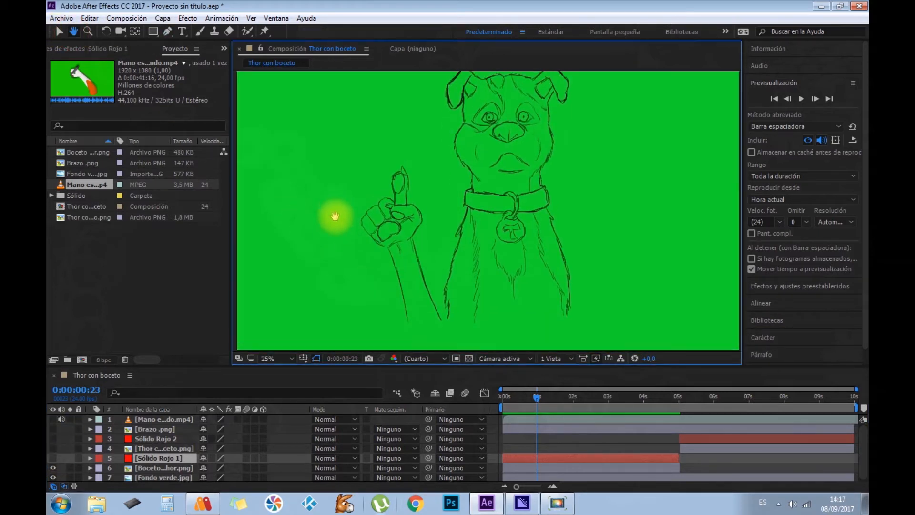
mouse_move(368, 260)
mouse_down()
mouse_move(435, 191)
mouse_move(452, 140)
mouse_up()
click(167, 31)
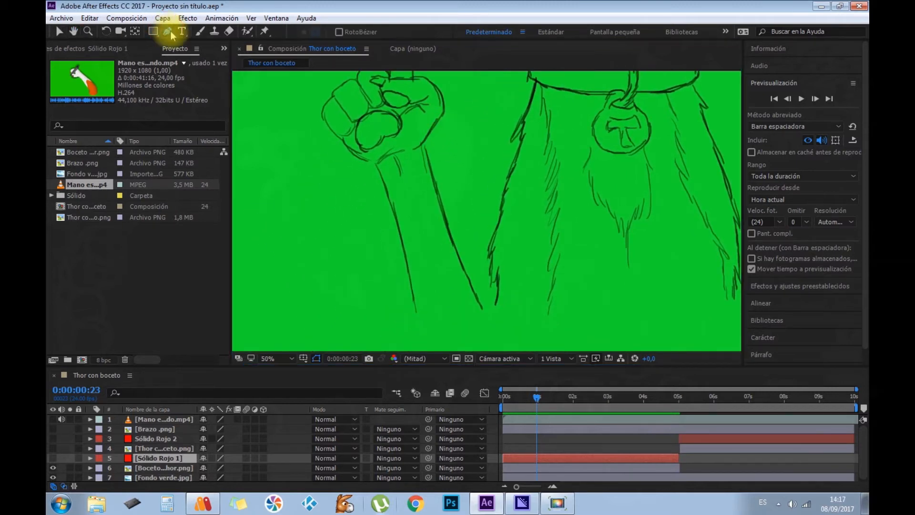
click(416, 312)
click(398, 230)
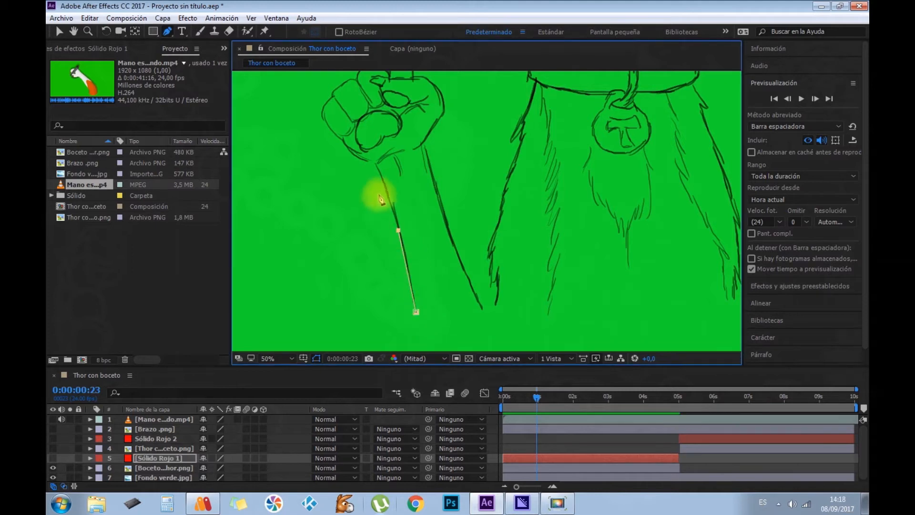
click(375, 163)
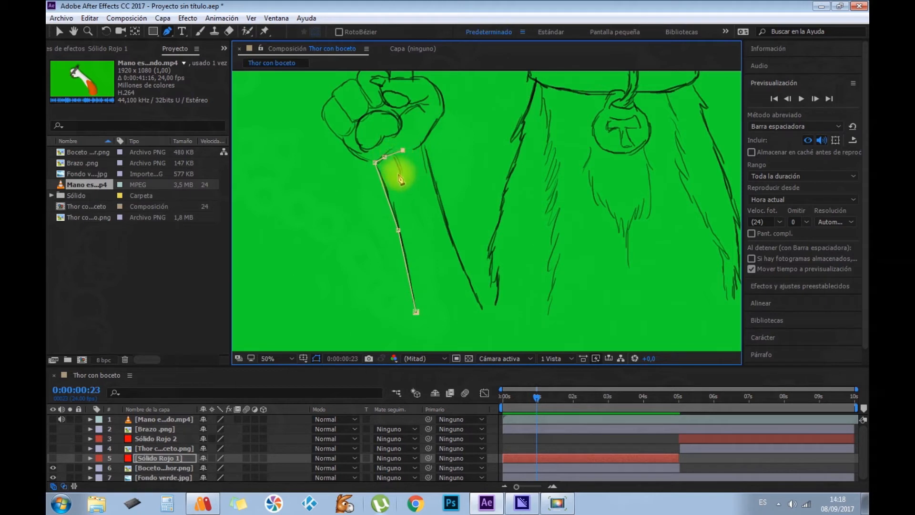
click(401, 174)
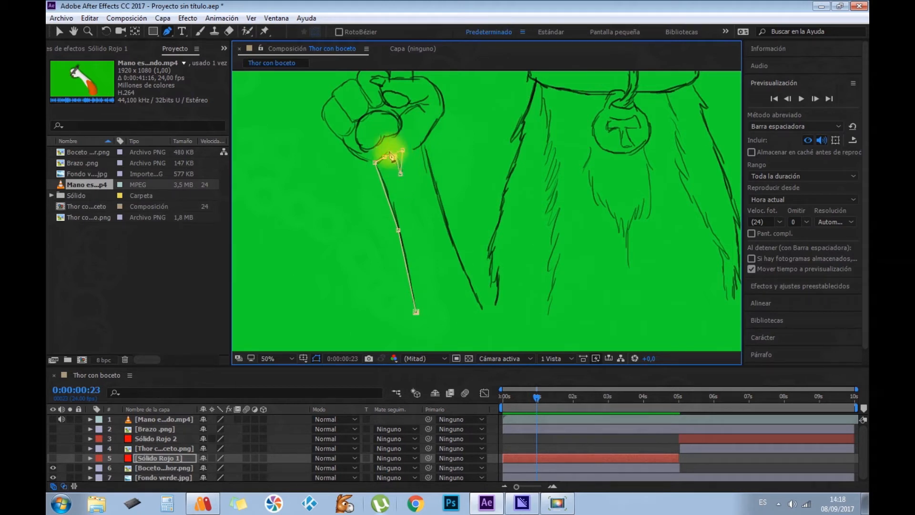
- Continue the mask path along the lower edge of the paw and around its outermost finger
drag(369, 164, 359, 159)
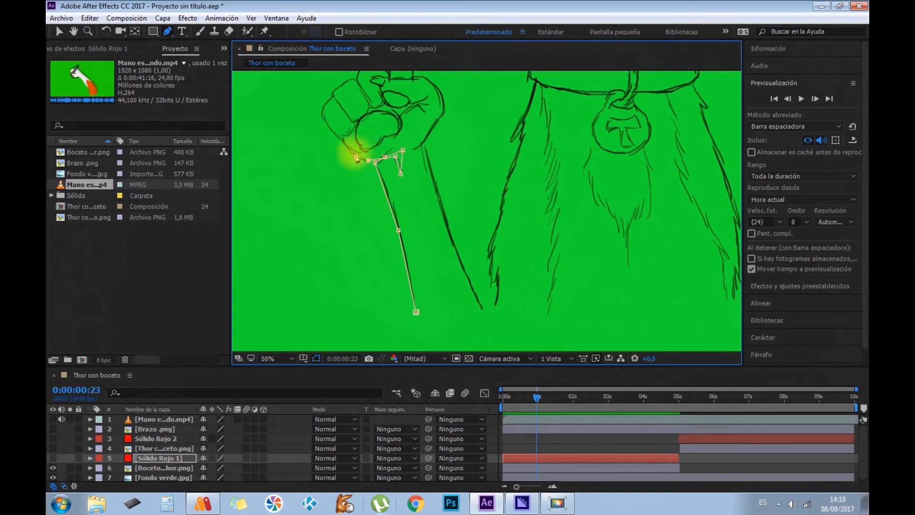
click(342, 138)
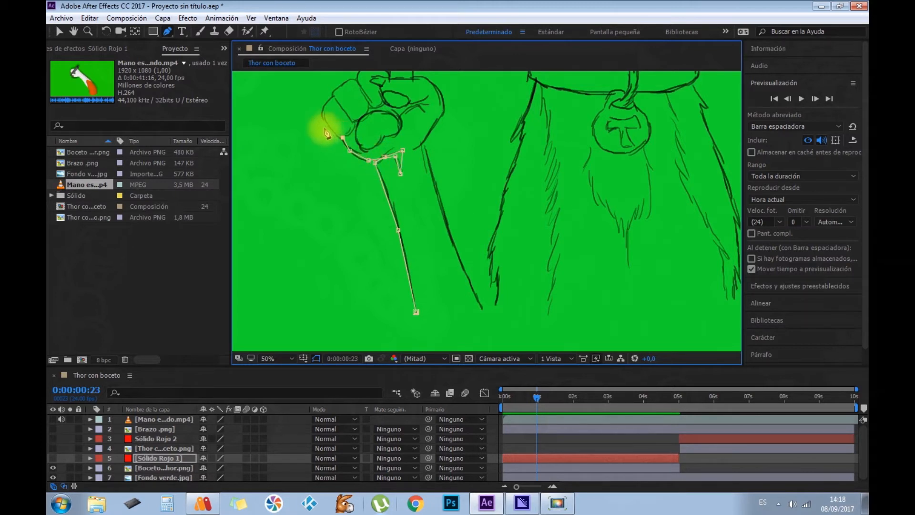
click(328, 124)
click(322, 108)
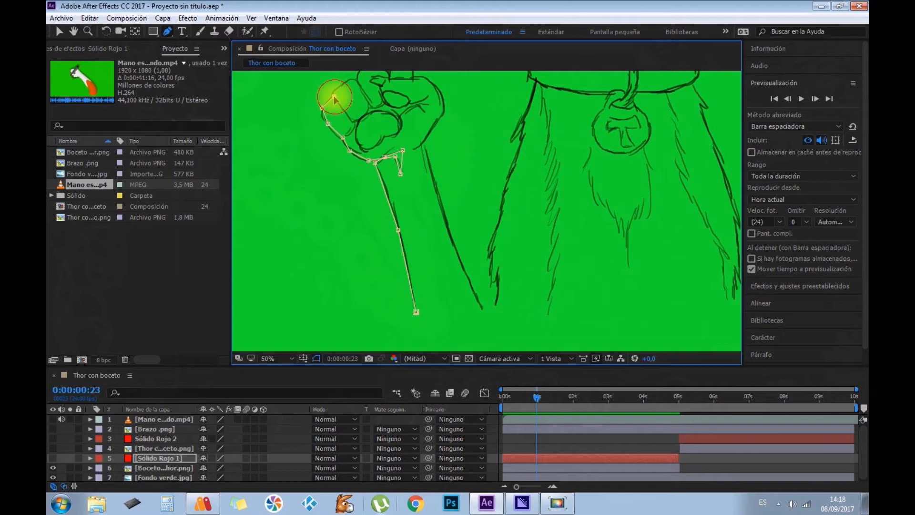
click(334, 97)
click(344, 137)
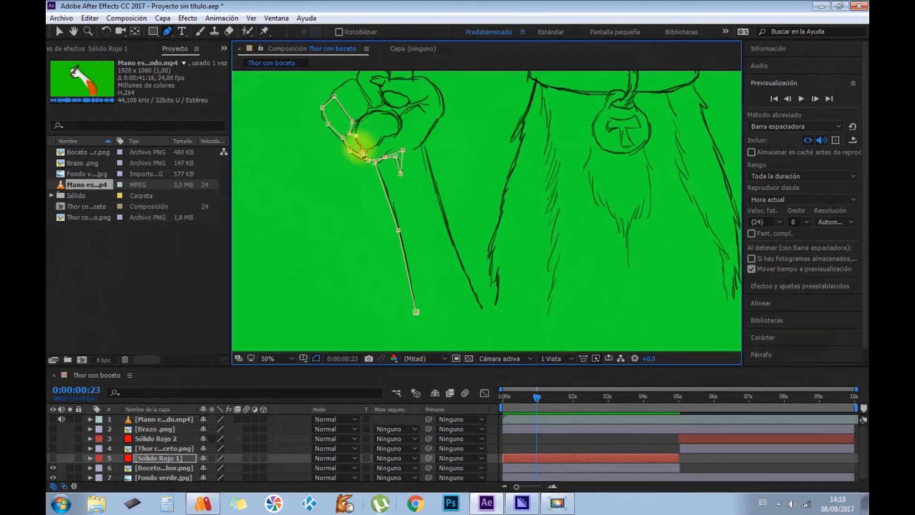
- Continue the mask path around the oval pad outline at the lower part of the raised paw
click(373, 146)
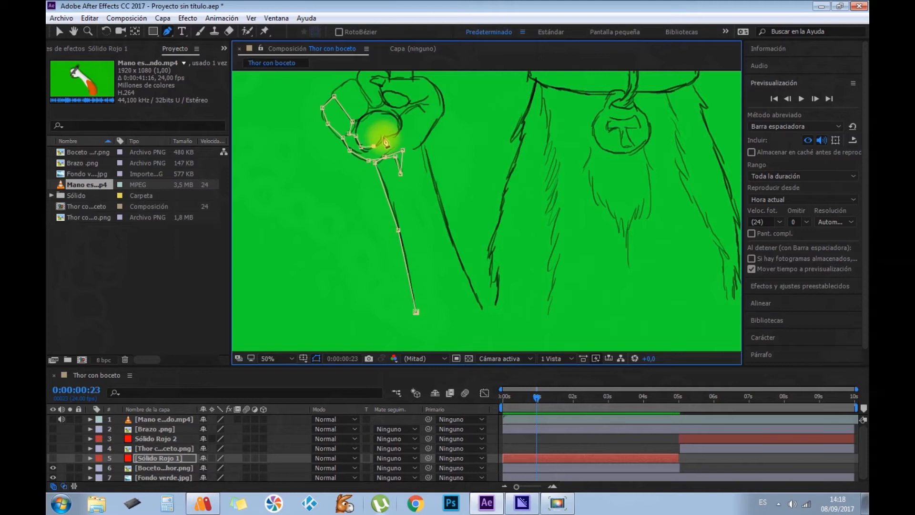
click(401, 139)
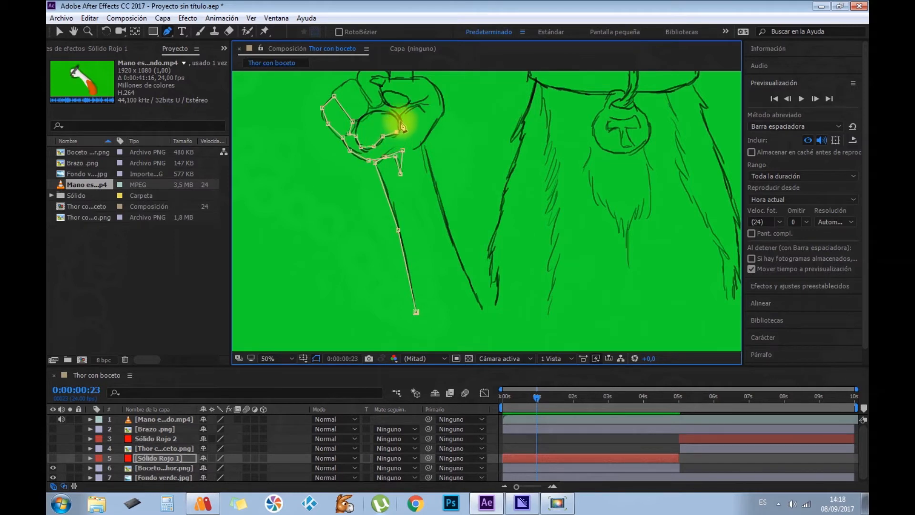
click(385, 112)
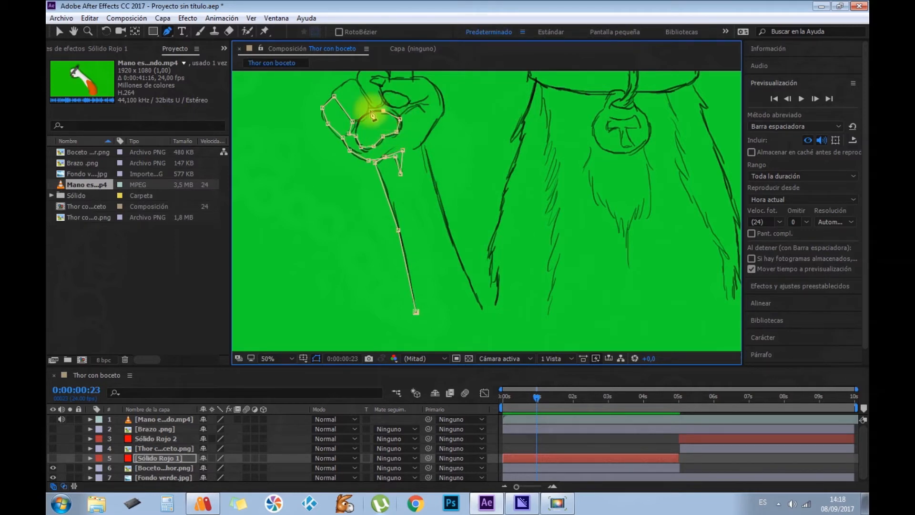
click(368, 115)
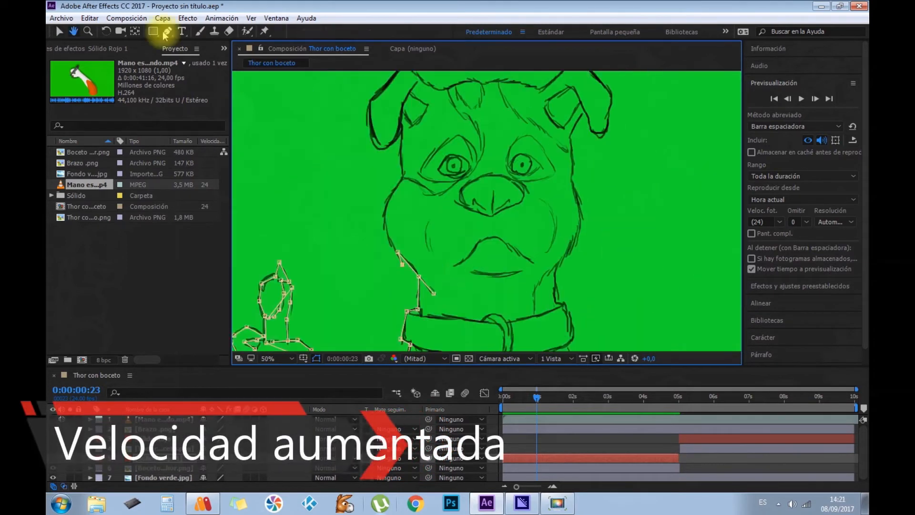
- Continue the Pen mask path from the neck around the dog's head, then over the collar ring and half of the round tag's outline
click(166, 31)
click(610, 171)
click(482, 241)
click(462, 251)
click(411, 302)
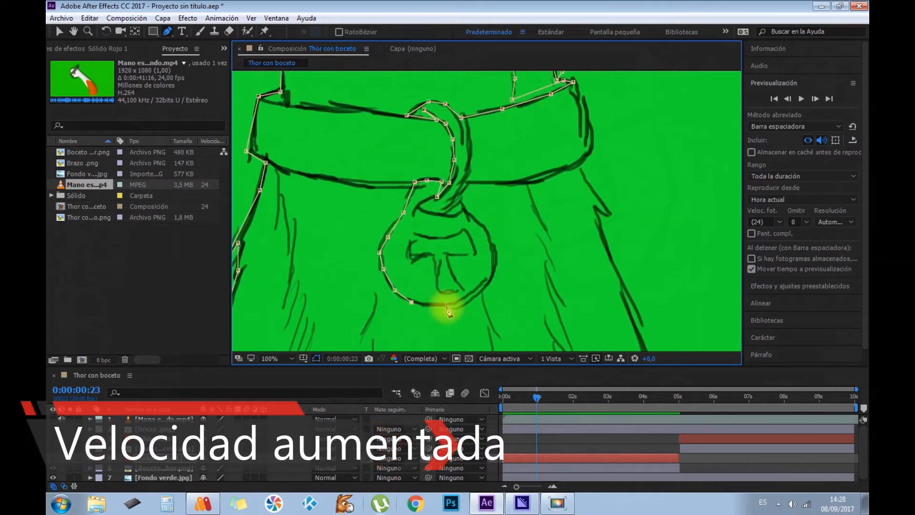
click(447, 307)
- Extend the mask path over the rest of the tag and its T, the collar's lower edge, the body outline and the chest fur
click(443, 292)
click(504, 245)
click(565, 155)
click(530, 248)
click(428, 214)
click(327, 187)
click(374, 280)
click(371, 285)
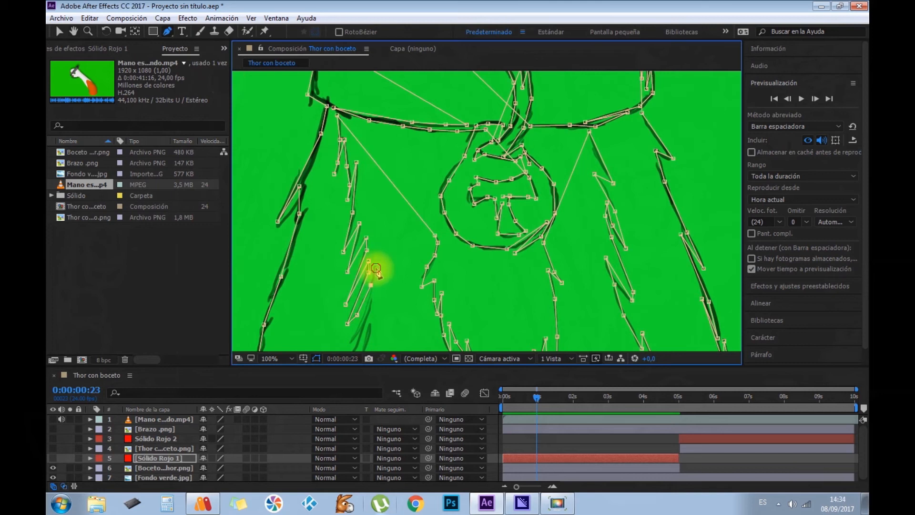
- Continue the mask path in a zigzag over the dense fur strokes between the dog's chest tuft and its body edge nearest the raised paw
click(376, 268)
click(371, 304)
click(362, 326)
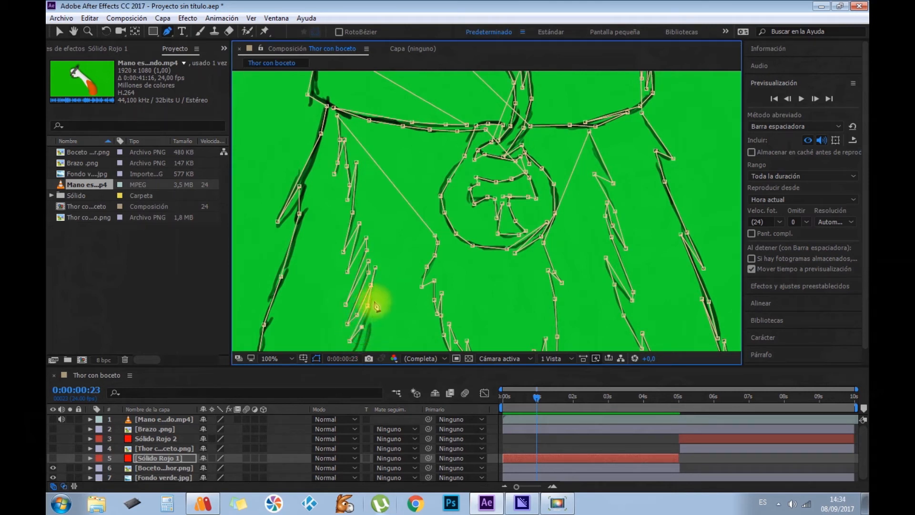
click(73, 30)
drag(292, 256, 302, 107)
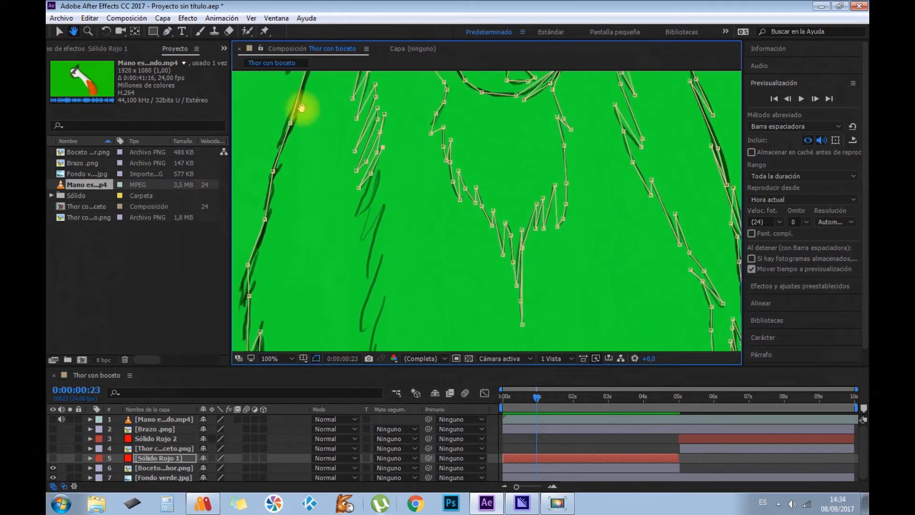
click(167, 31)
click(365, 193)
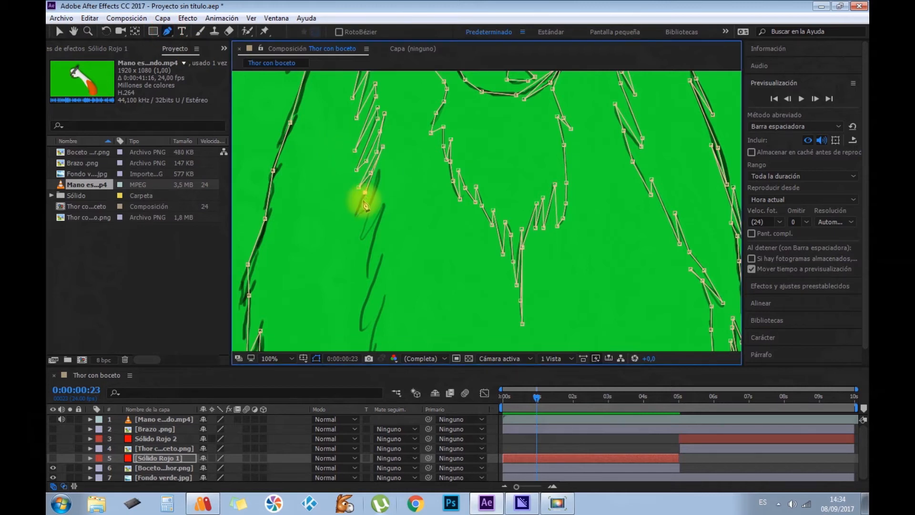
click(355, 217)
click(367, 206)
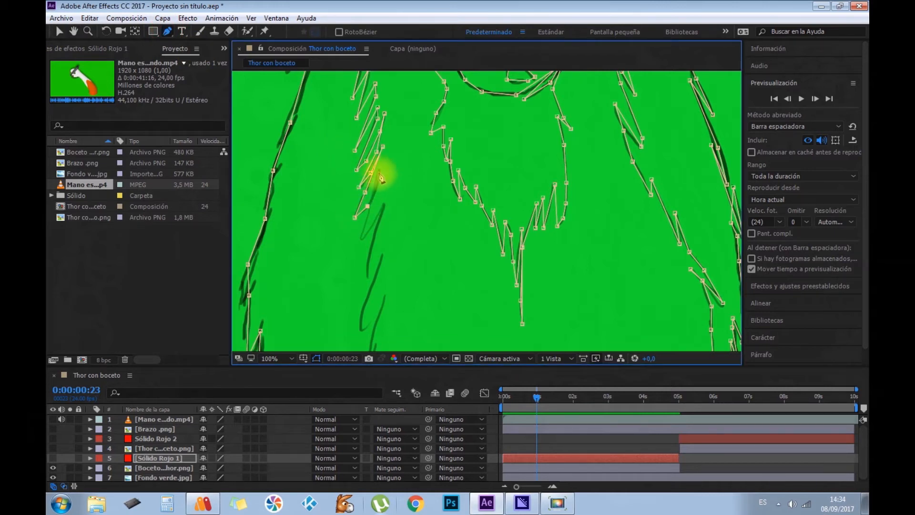
click(380, 170)
- Carry the mask path down over the sparser fur strokes in the lower part of the same fur line
click(369, 227)
click(385, 204)
click(377, 231)
click(368, 261)
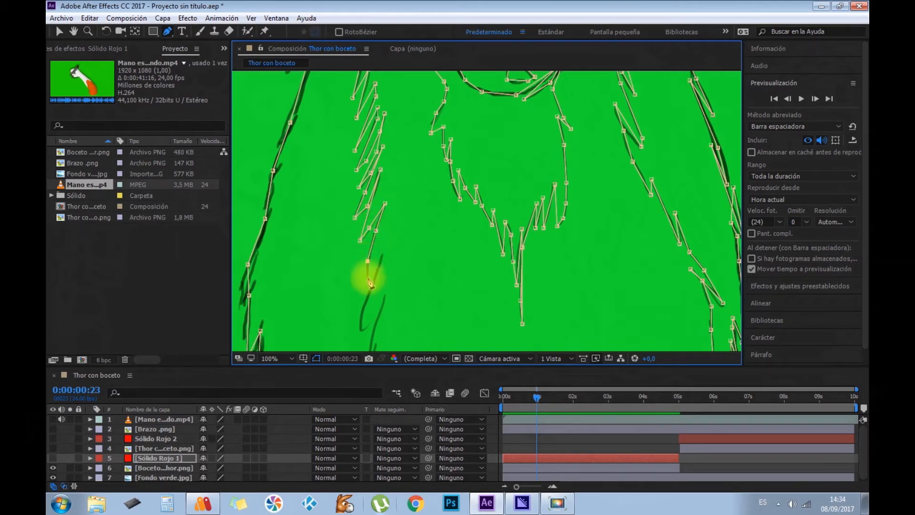
click(383, 252)
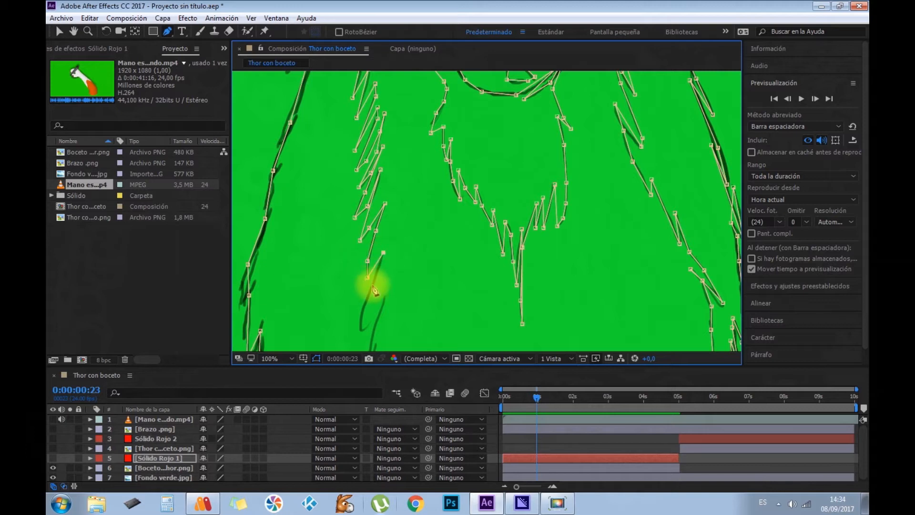
click(372, 285)
click(362, 309)
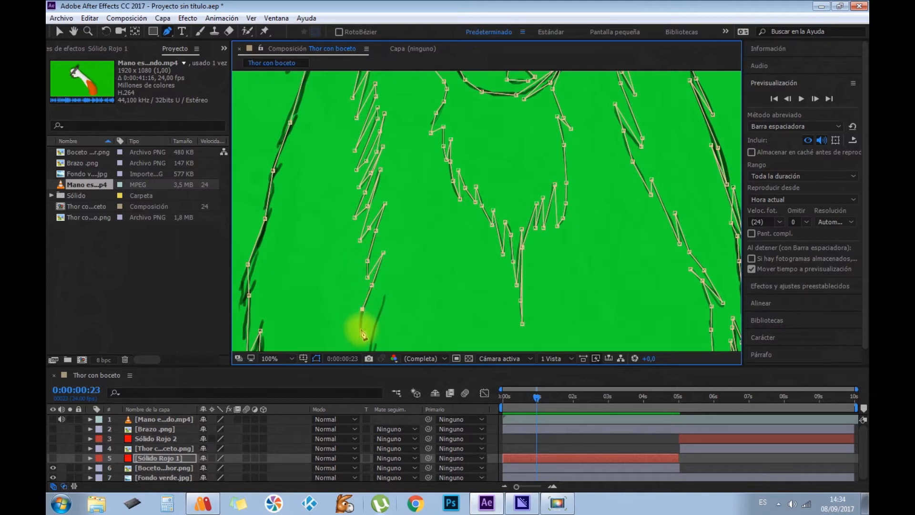
click(385, 296)
click(379, 318)
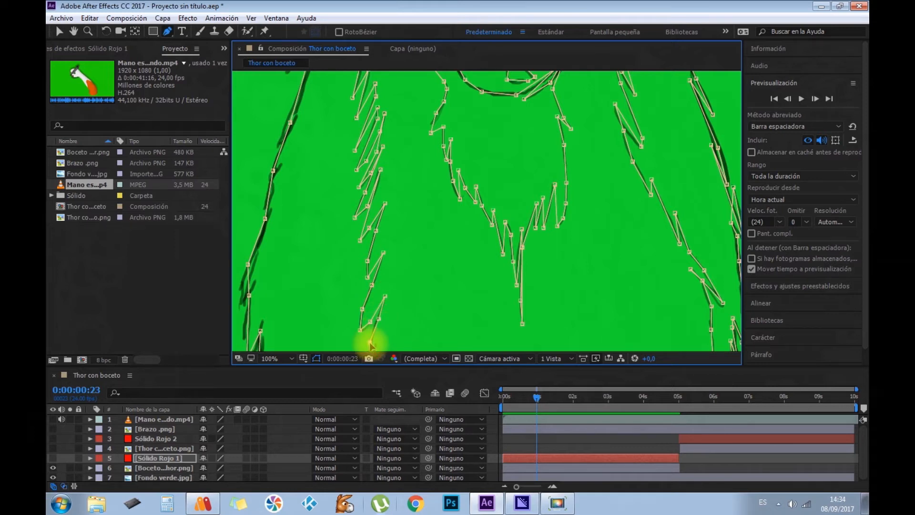
- Trace the last two fur strokes at the very bottom of the fur line to finish the mask path
click(74, 31)
drag(334, 287, 306, 129)
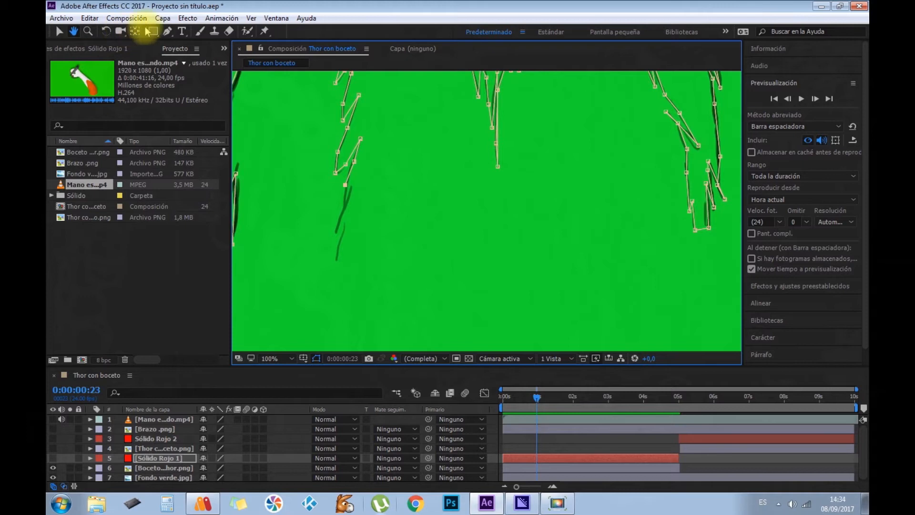
click(167, 31)
click(345, 212)
click(344, 211)
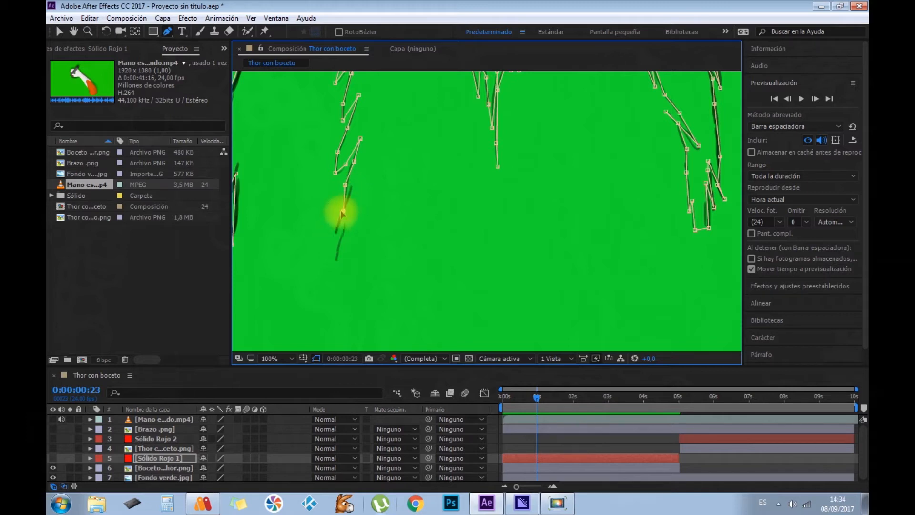
click(353, 186)
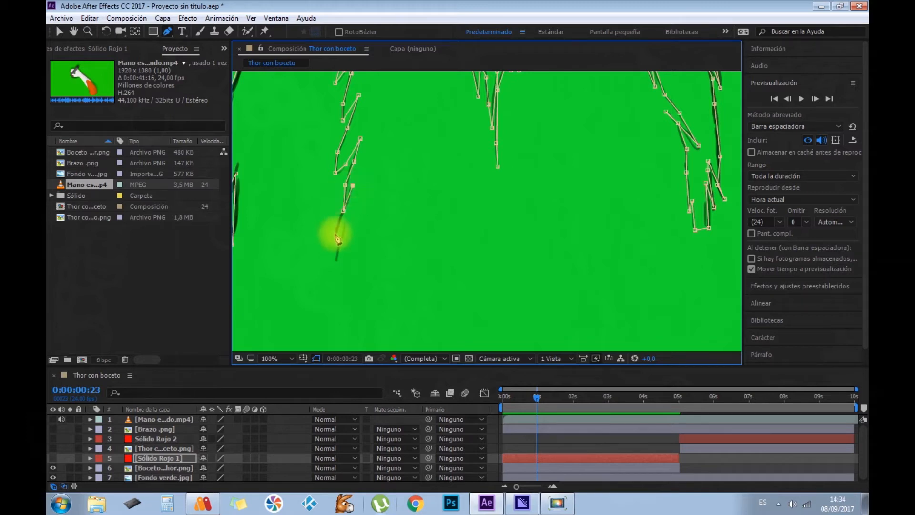
click(335, 233)
click(345, 223)
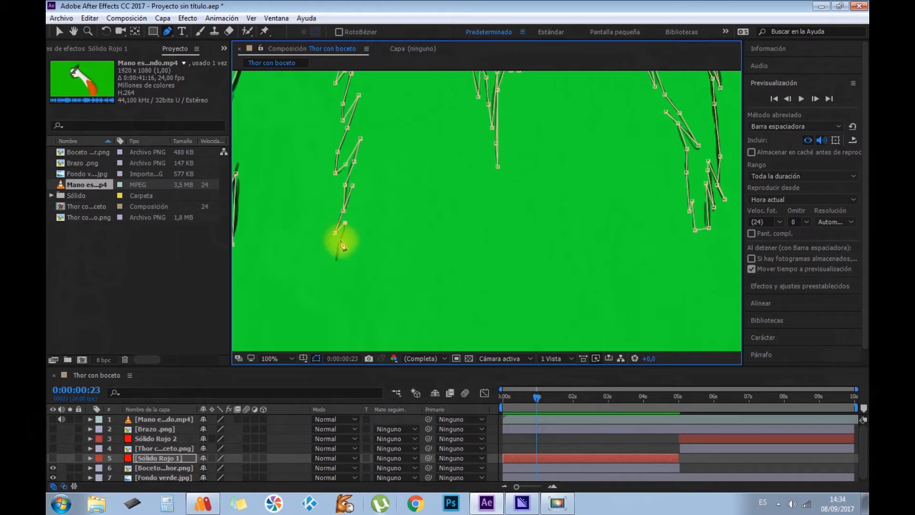
click(335, 262)
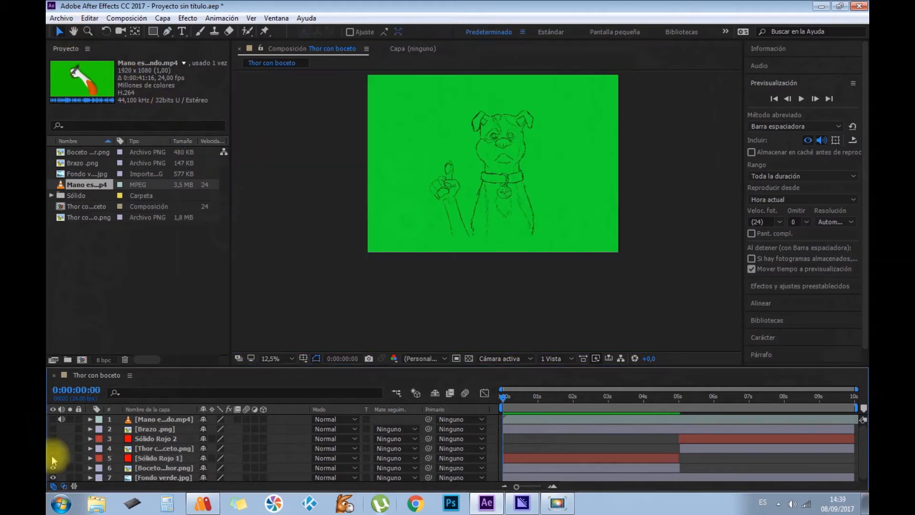
- Make the Sólido Rojo 1 layer visible and apply the Trazo effect from the Generar category to it
click(53, 458)
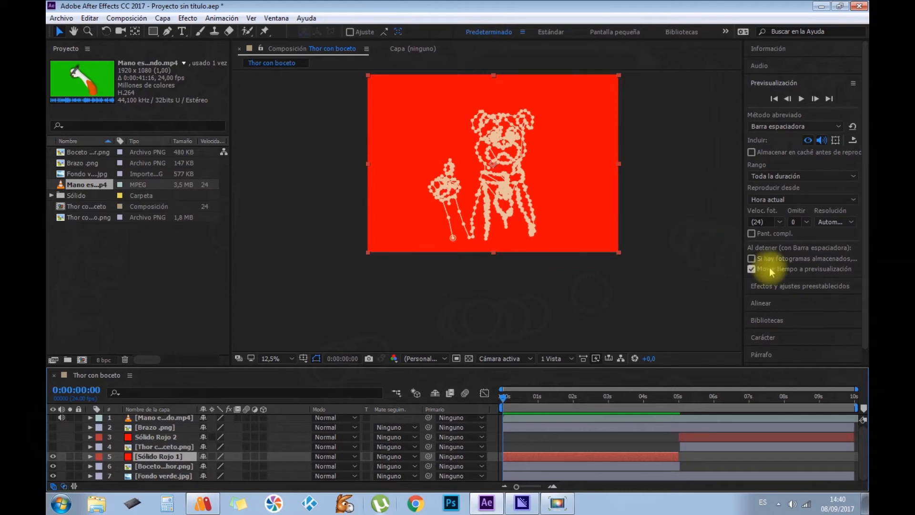
click(787, 285)
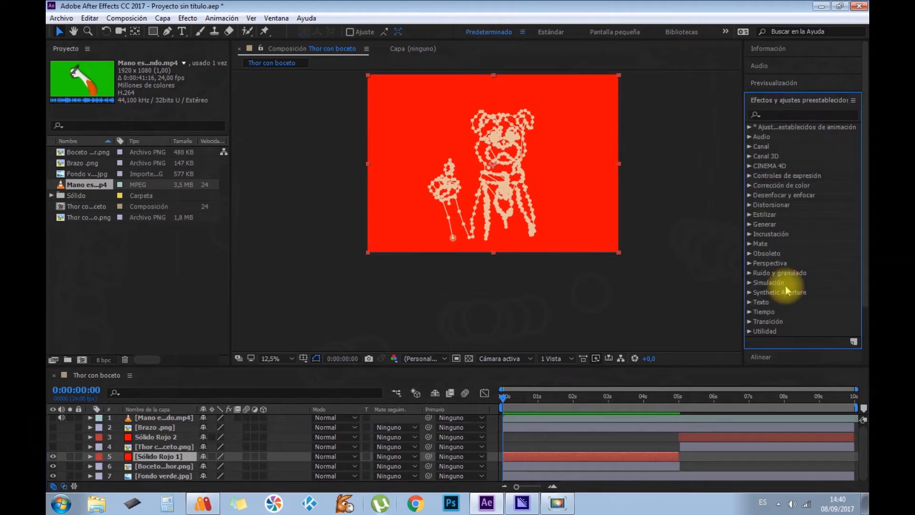
click(792, 116)
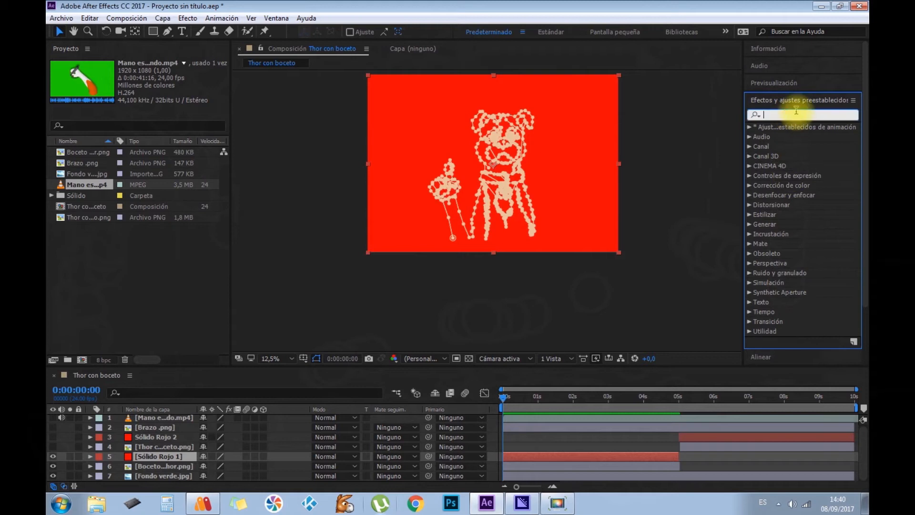
text(trazo)
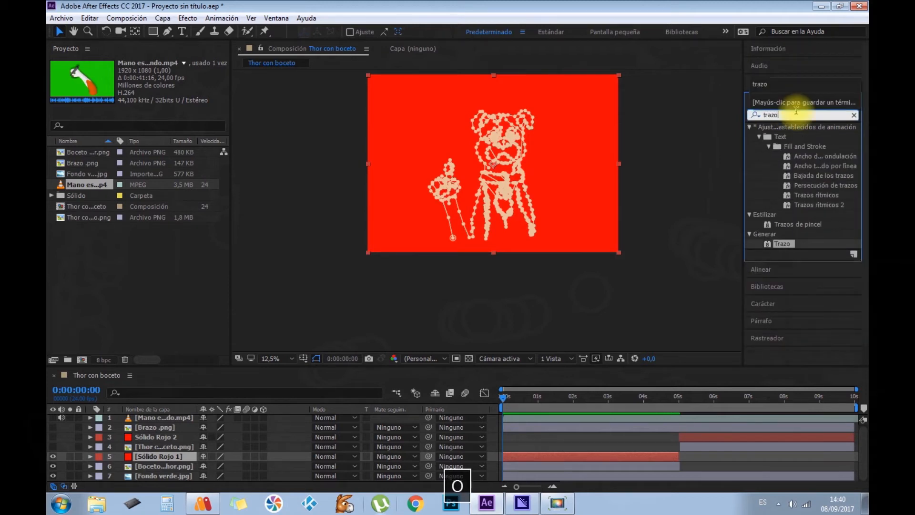
mouse_move(779, 247)
mouse_down()
mouse_move(685, 256)
mouse_move(276, 405)
mouse_move(135, 470)
mouse_move(142, 460)
mouse_up()
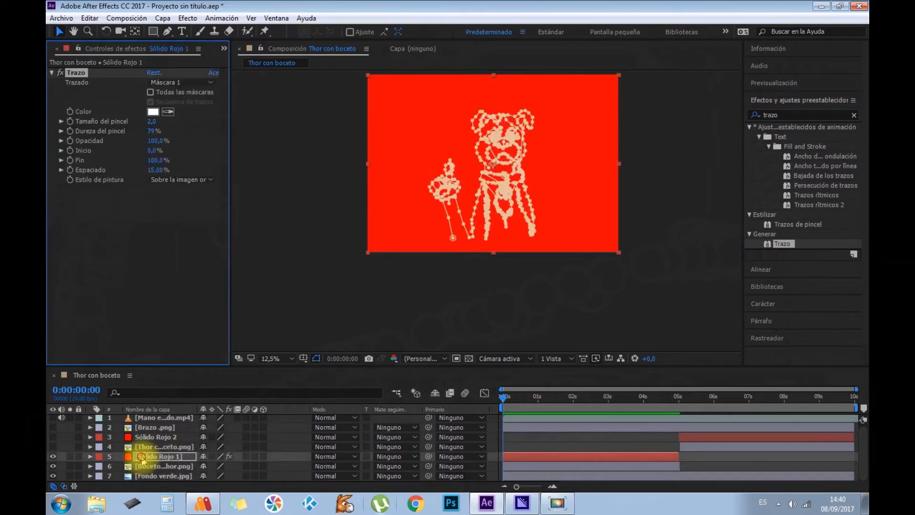
- Set the Trazo effect's paint style to Revelar imagen original and its brush size to 18
key(period)
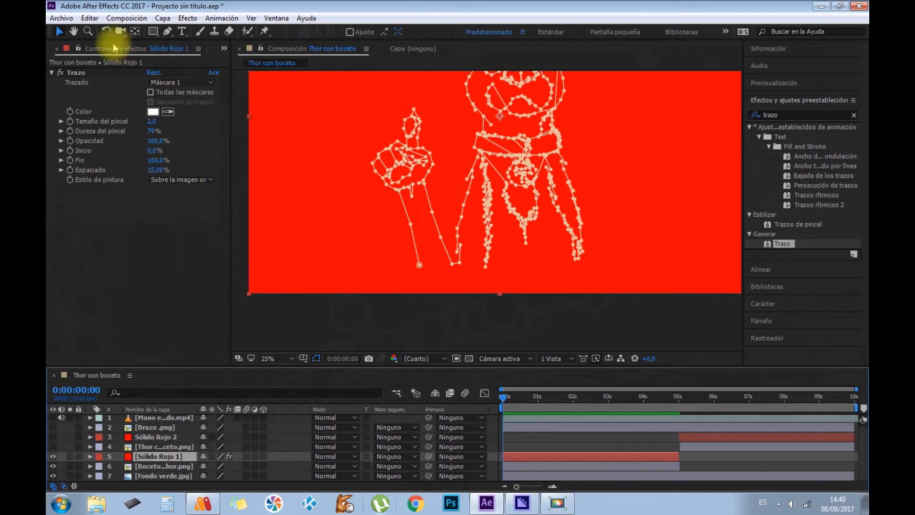
click(73, 30)
drag(273, 90, 271, 152)
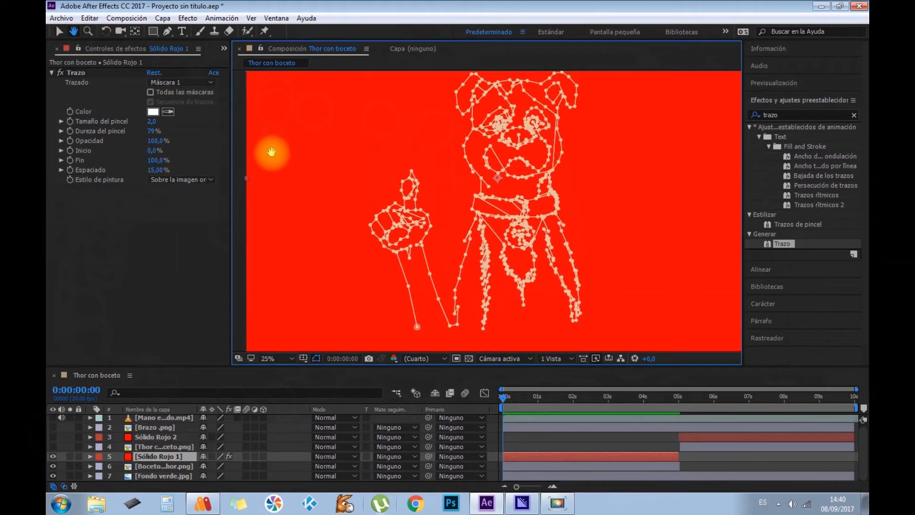
click(59, 32)
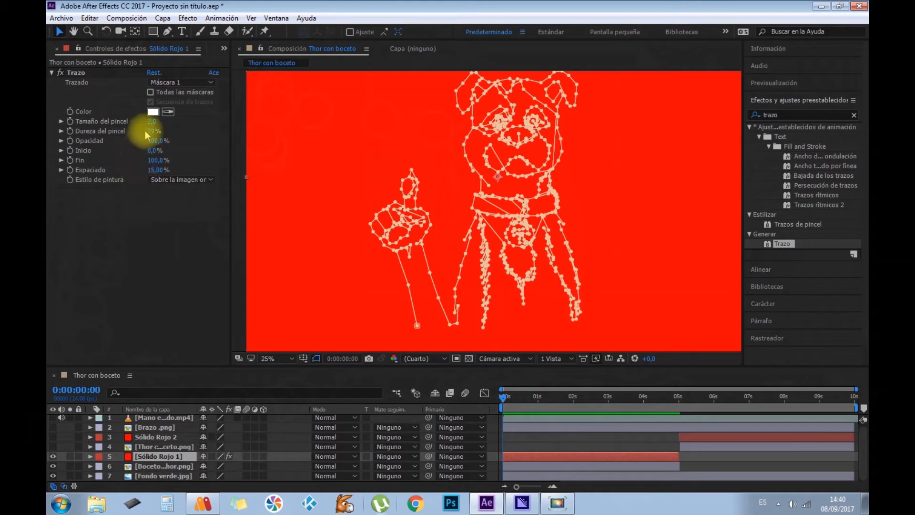
click(170, 180)
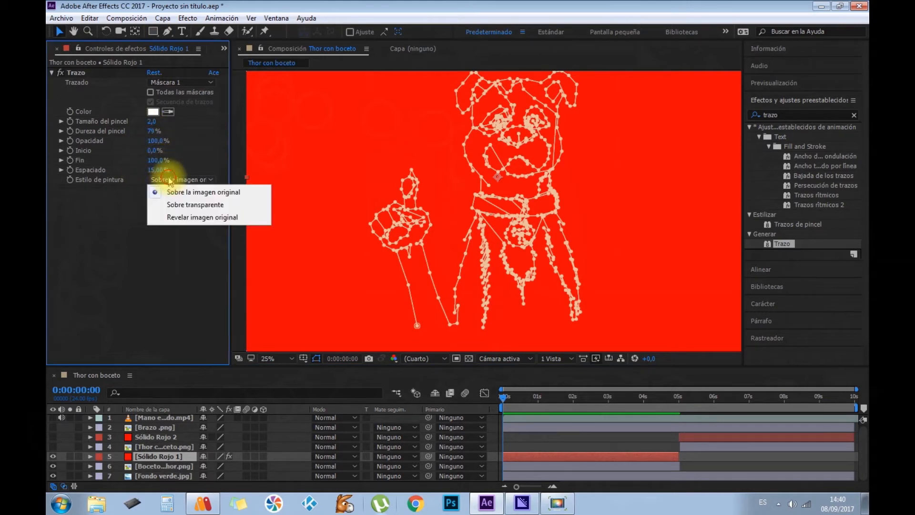
click(177, 217)
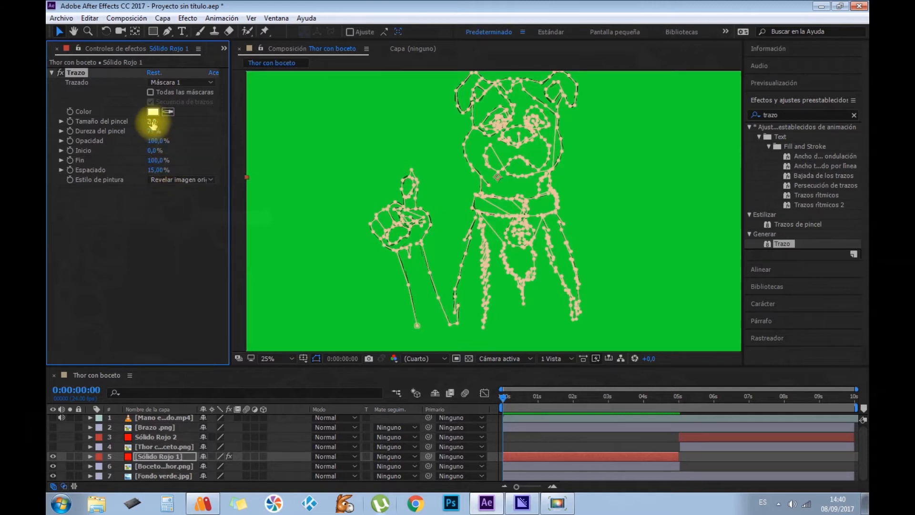
mouse_move(153, 121)
mouse_down()
mouse_move(404, 131)
mouse_move(261, 136)
mouse_up()
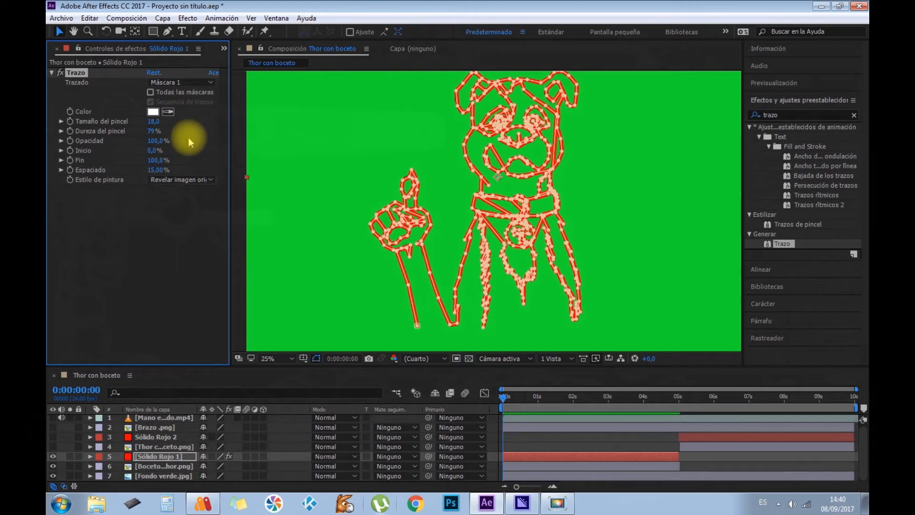
- Enable keyframing for Trazo's Fin property at 0:00:00:00 and set its value to 0%
mouse_move(157, 160)
mouse_down()
mouse_move(86, 163)
mouse_move(167, 163)
mouse_up()
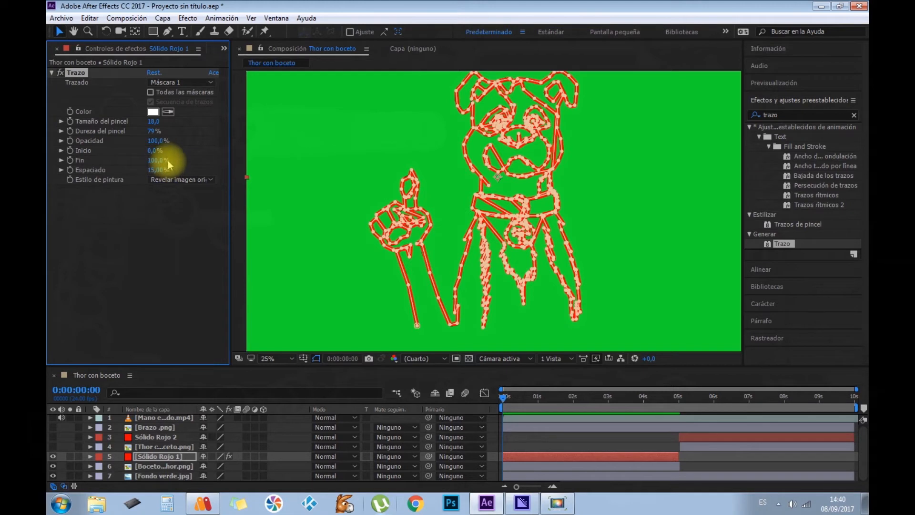
click(70, 163)
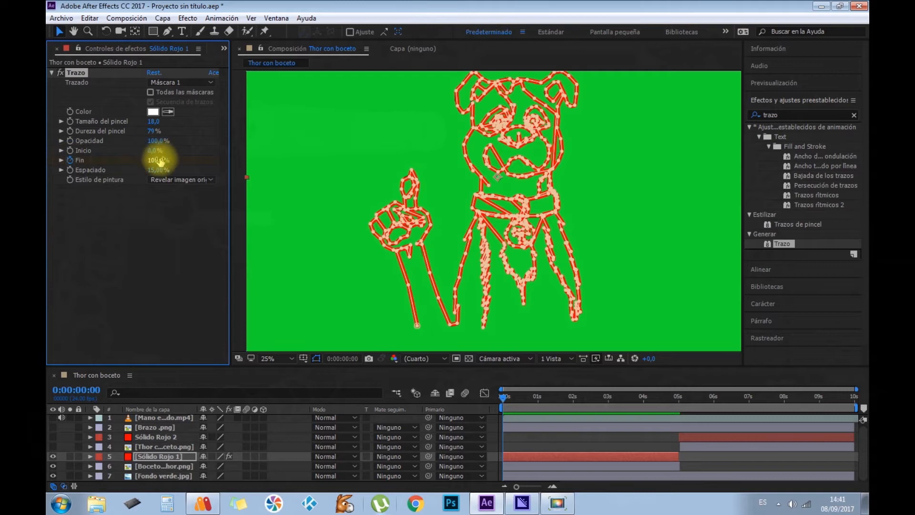
drag(157, 160, 90, 170)
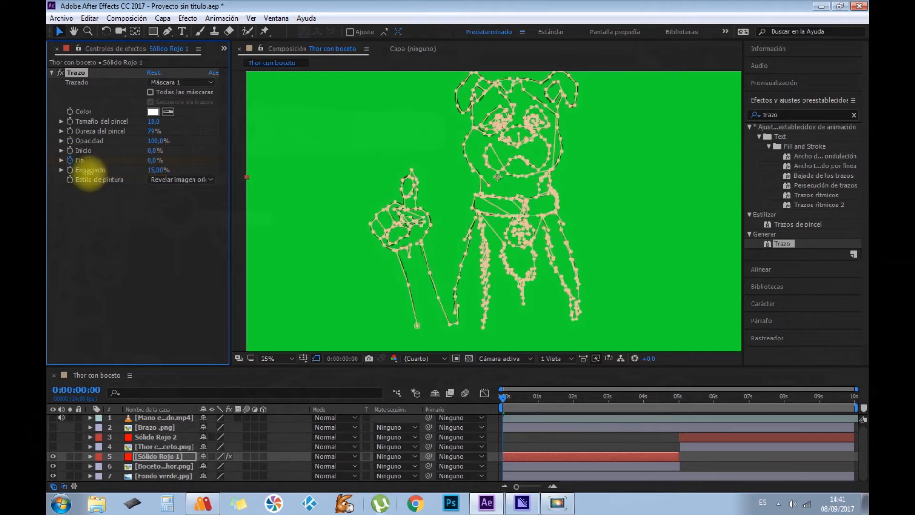
- Move the current time to 0:00:05:00 and set Trazo's Fin value to 100%
click(678, 401)
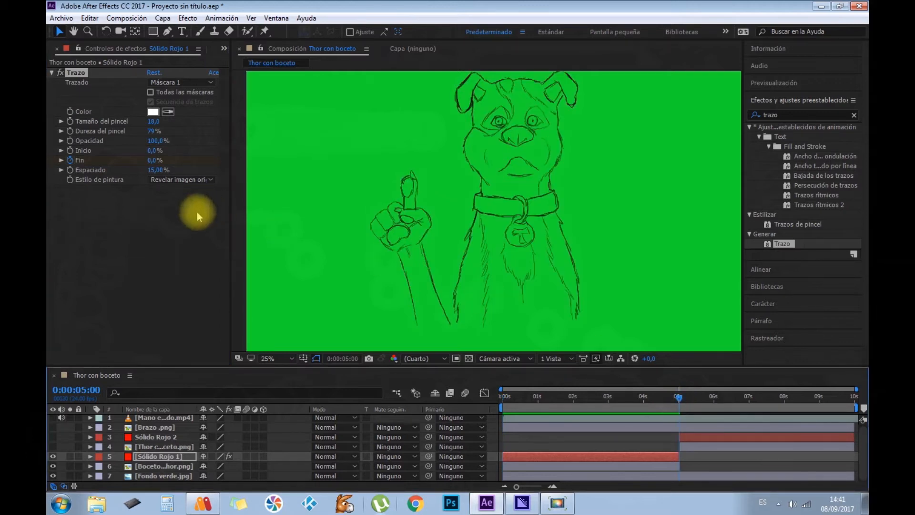
drag(155, 160, 180, 163)
drag(192, 164, 229, 165)
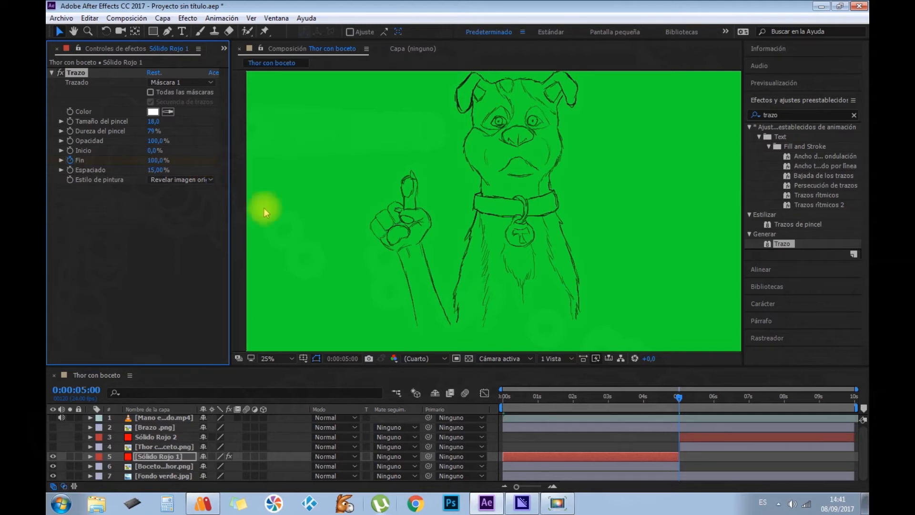
- Set the track matte of the Boceto de Thor.png layer to Mate alfa "[Sólido Rojo 1]" and scrub through the sketch reveal
drag(679, 402, 643, 404)
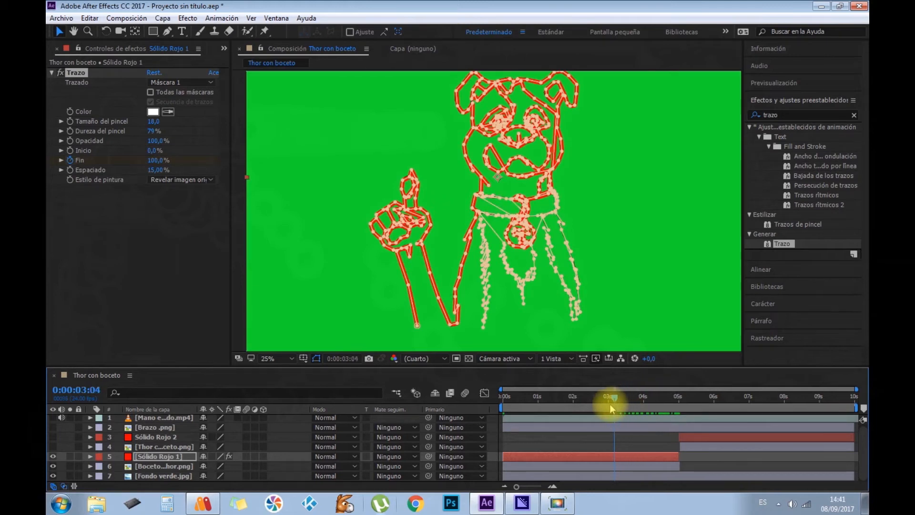
mouse_move(585, 405)
mouse_down()
mouse_move(493, 408)
mouse_move(681, 423)
mouse_move(499, 422)
mouse_up()
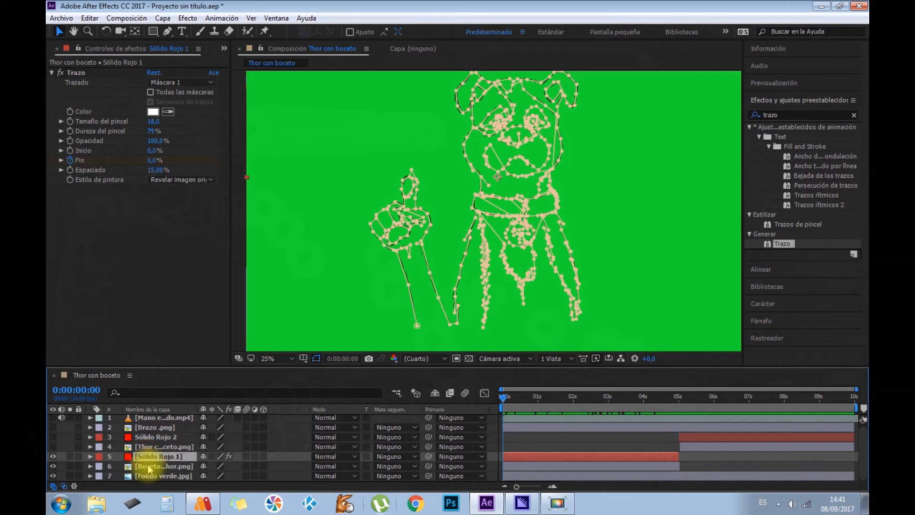
click(148, 467)
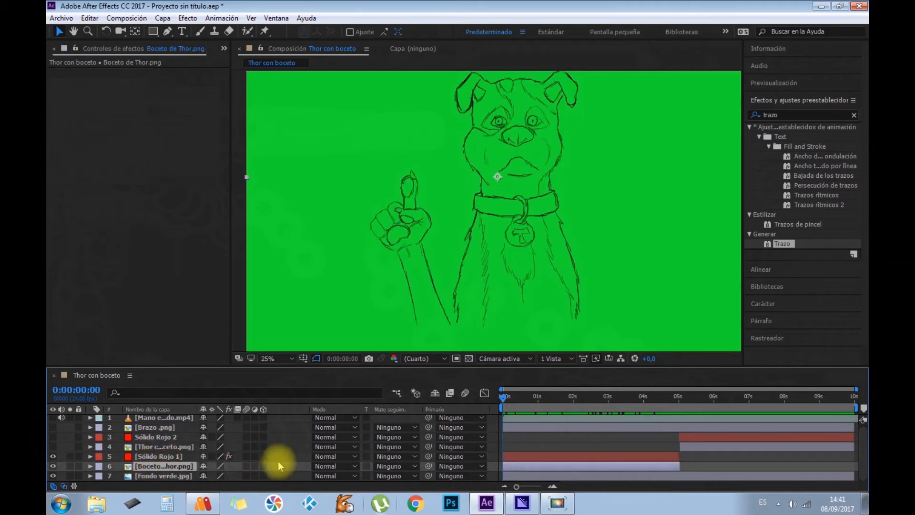
click(414, 466)
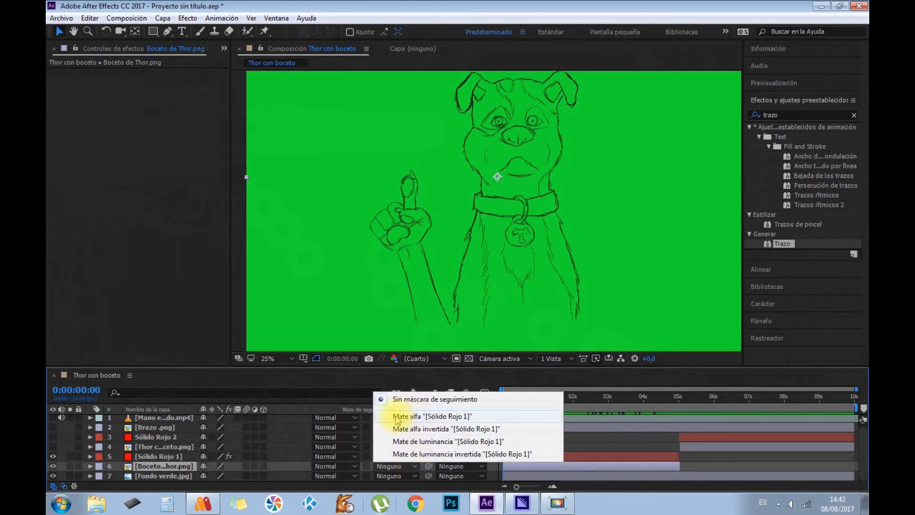
click(443, 417)
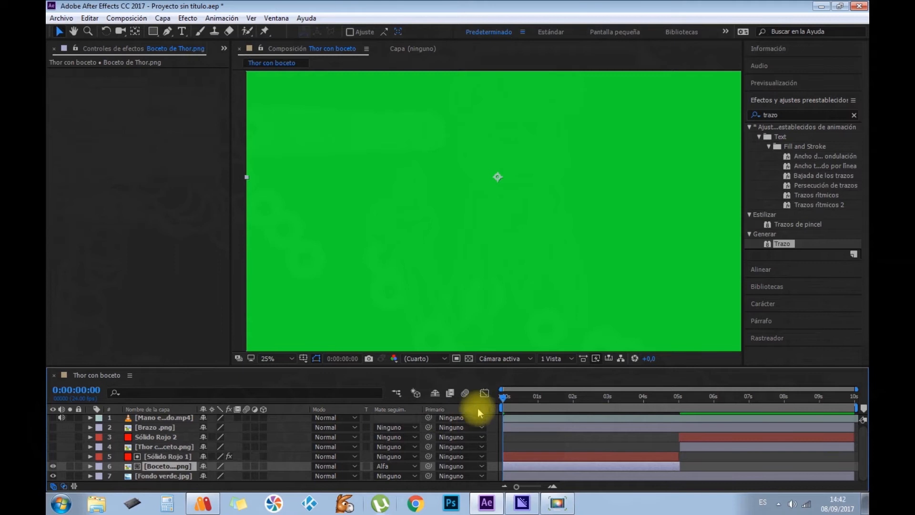
drag(505, 400, 674, 404)
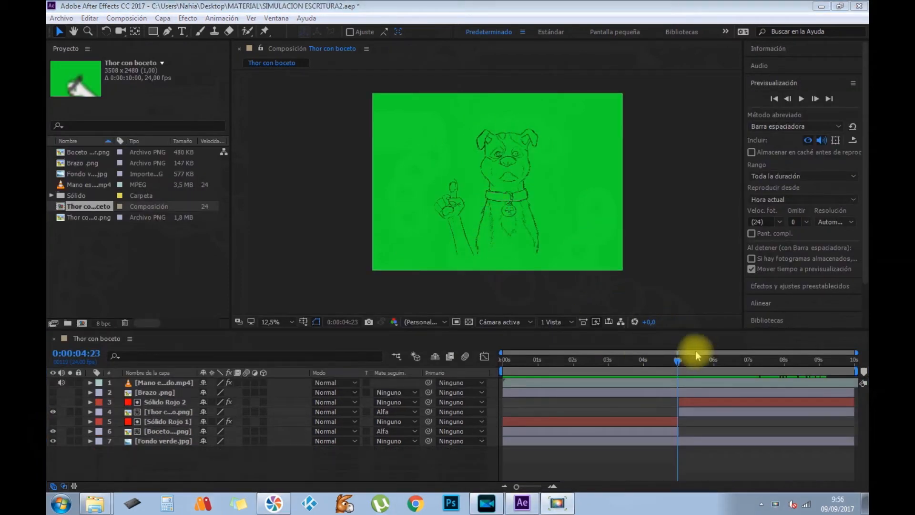
- Extend the out point of the Boceto de Thor.png layer to the end of the composition at 10 s
click(668, 363)
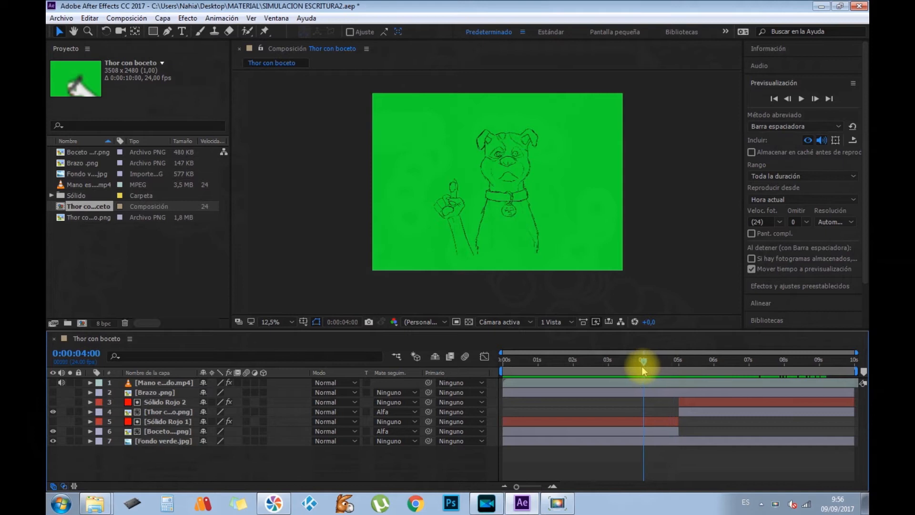
mouse_move(678, 364)
mouse_down()
mouse_move(706, 364)
mouse_move(671, 368)
mouse_move(708, 365)
mouse_move(672, 358)
mouse_up()
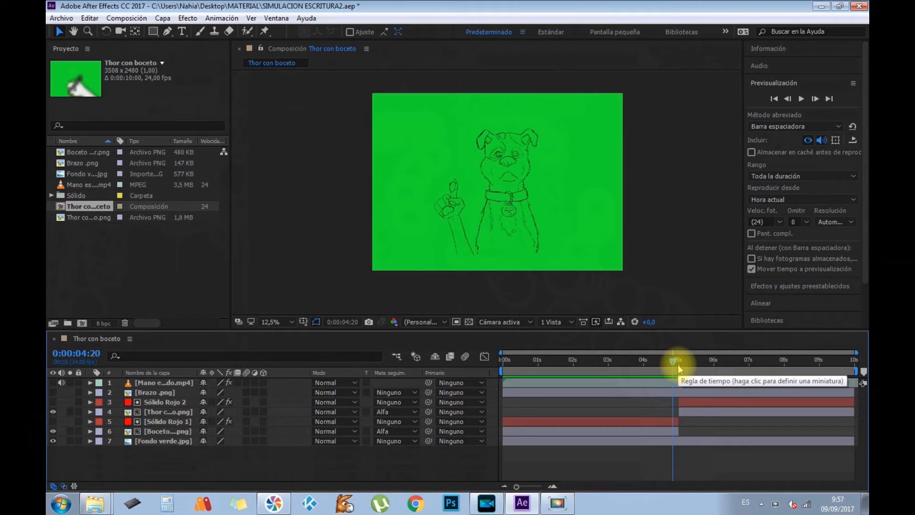
click(675, 430)
drag(679, 430, 855, 435)
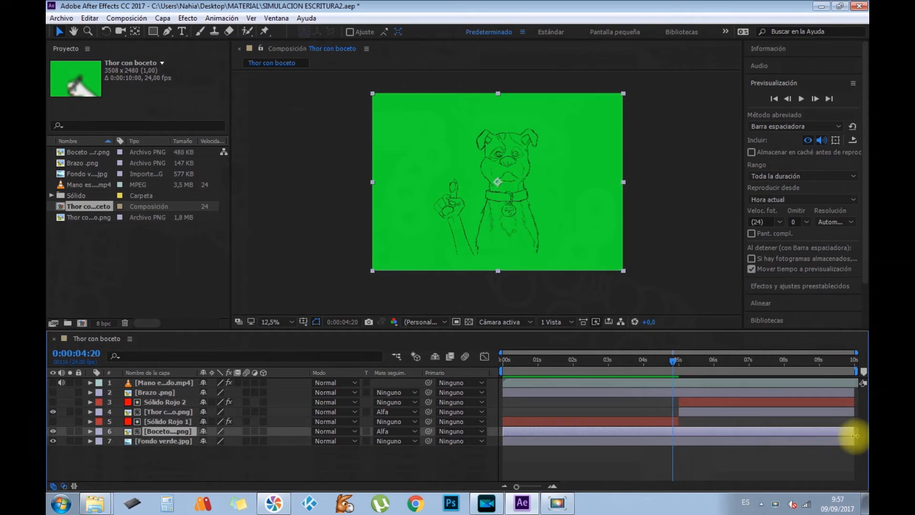
- Split the Boceto de Thor.png layer at 0:00:05:00
drag(675, 363, 681, 365)
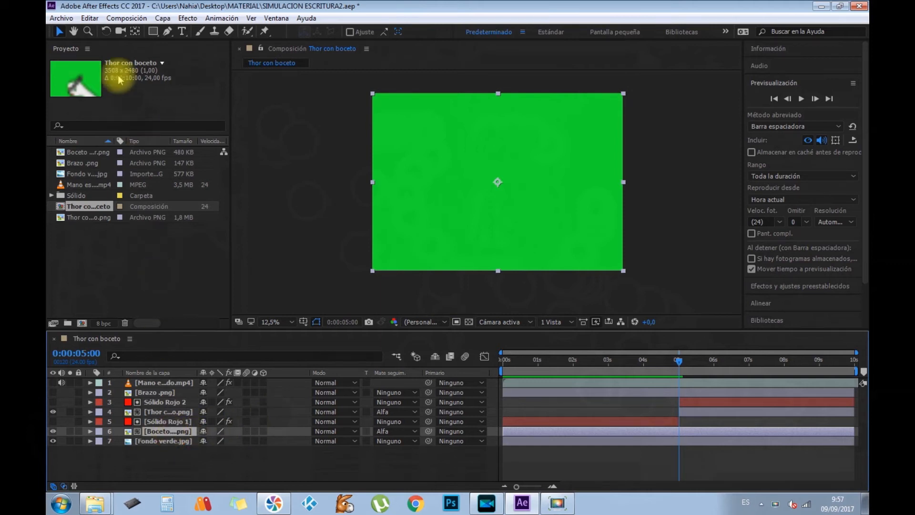
click(90, 18)
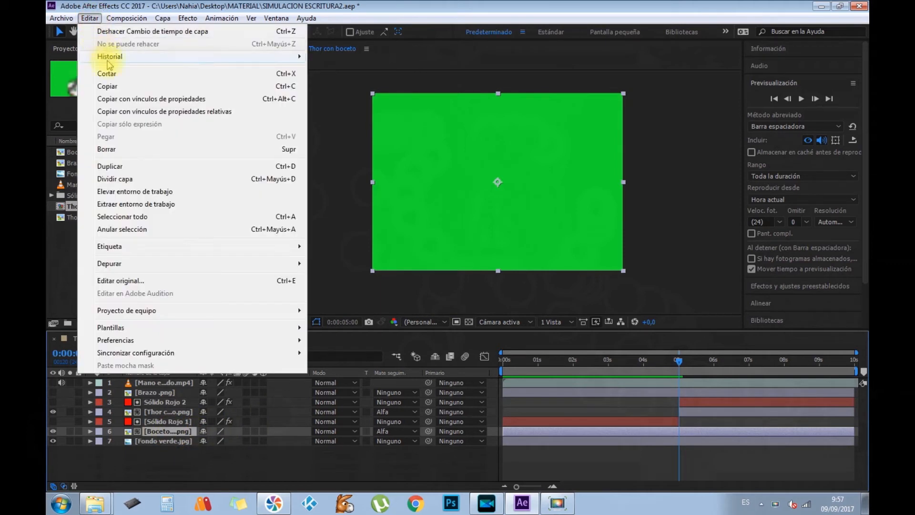
click(123, 183)
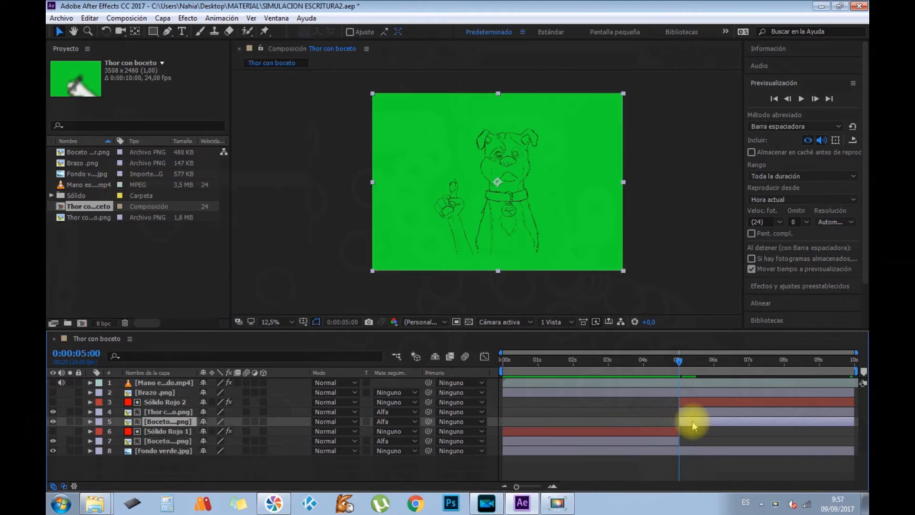
- Set the track matte of the second half of the split Boceto layer to Sin máscara de seguimiento
mouse_move(677, 361)
mouse_down()
mouse_move(804, 361)
mouse_move(636, 362)
mouse_move(652, 370)
mouse_move(742, 363)
mouse_move(672, 369)
mouse_up()
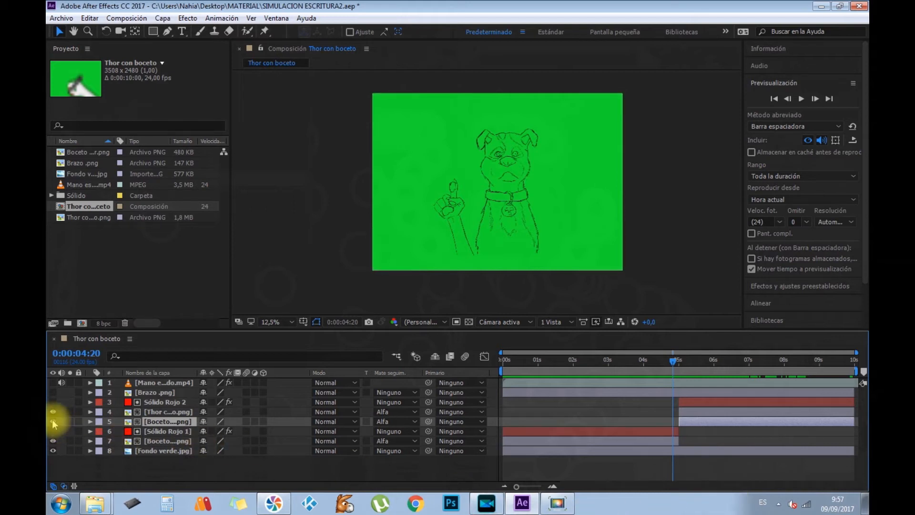
click(416, 420)
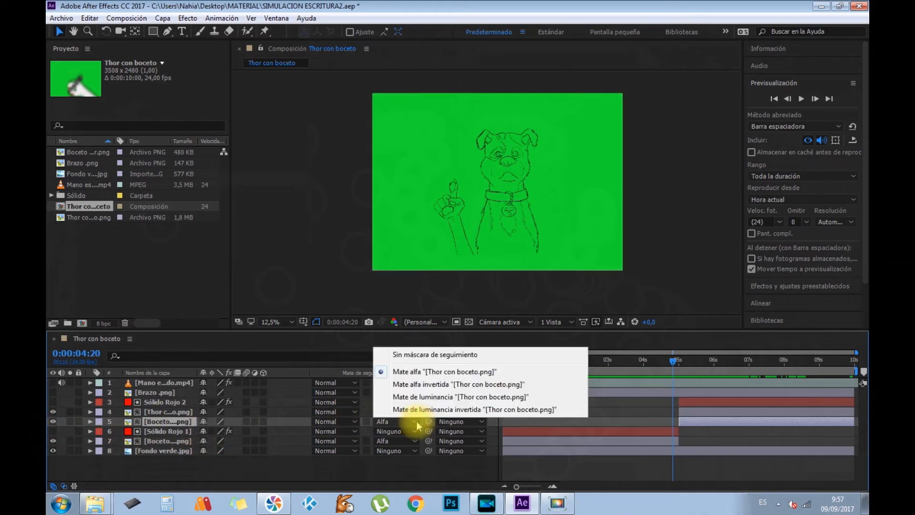
click(412, 355)
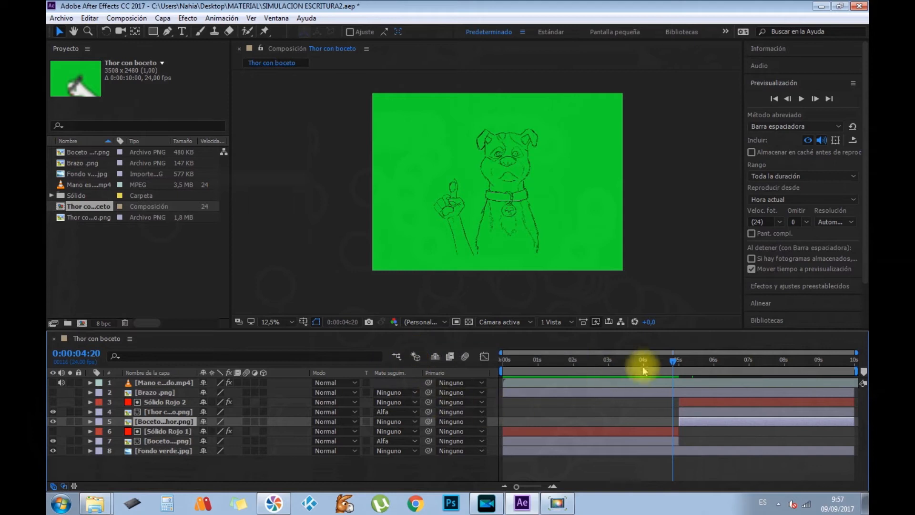
mouse_move(672, 366)
mouse_down()
mouse_move(737, 360)
mouse_move(649, 367)
mouse_move(751, 361)
mouse_move(641, 377)
mouse_up()
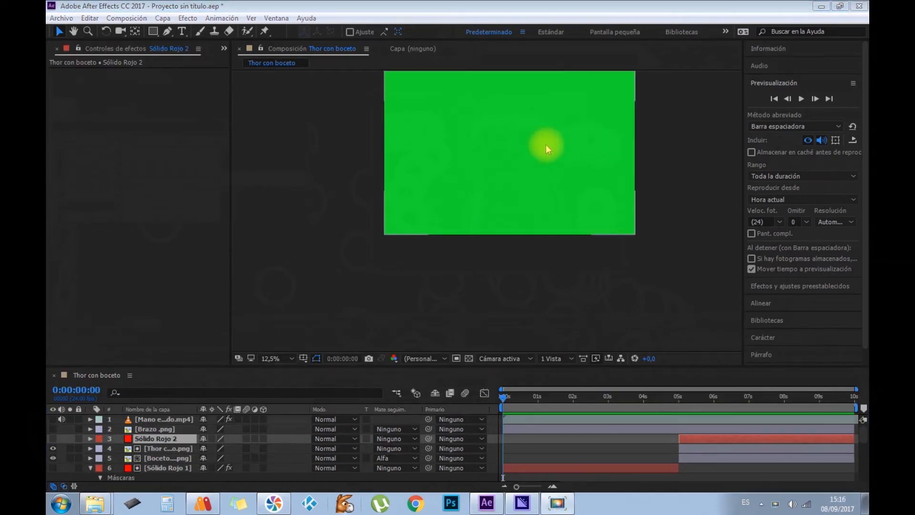
- At 0:00:05:00, draw a zigzag Pen mask path on Sólido Rojo 2 from the base of the dog's raised arm up over the paw
click(801, 98)
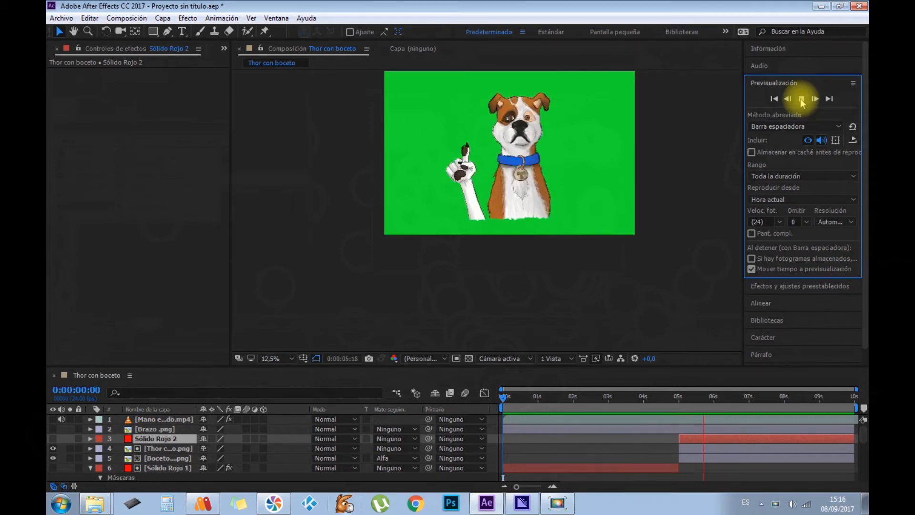
click(680, 403)
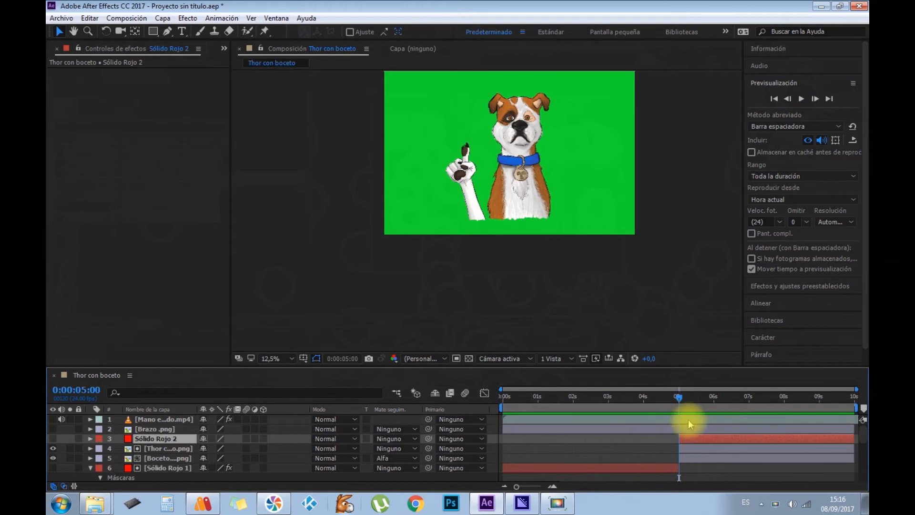
drag(516, 486, 529, 490)
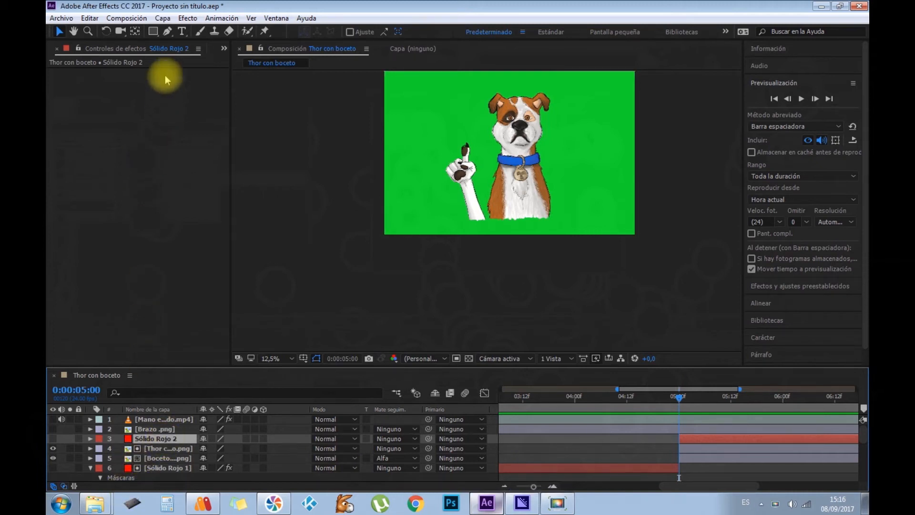
click(167, 33)
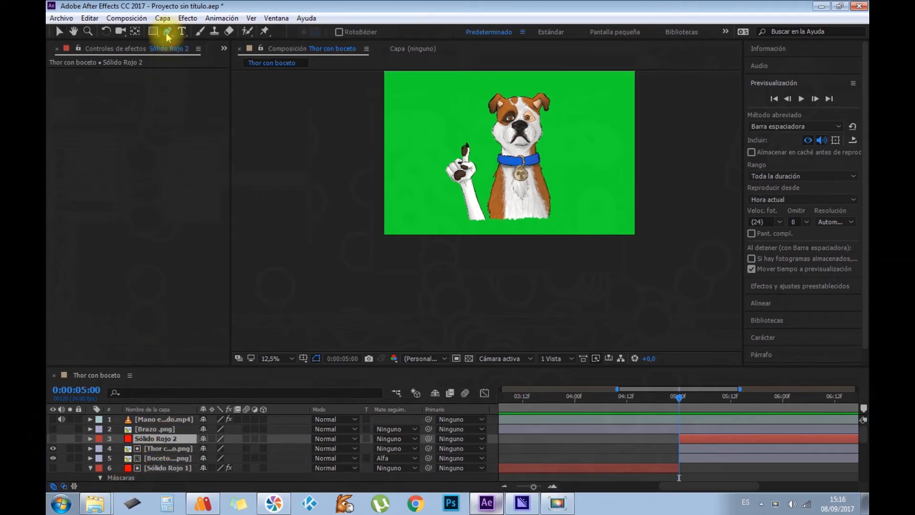
click(484, 219)
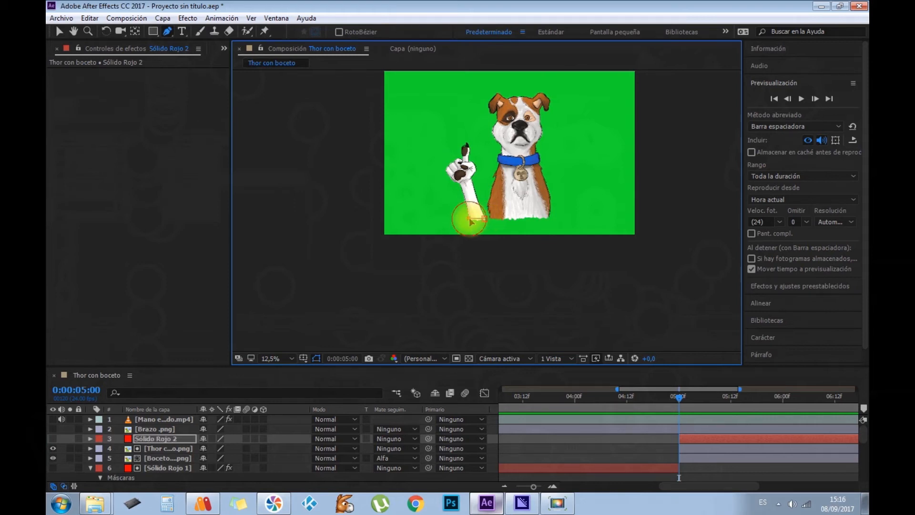
scroll(471, 222, up, 2)
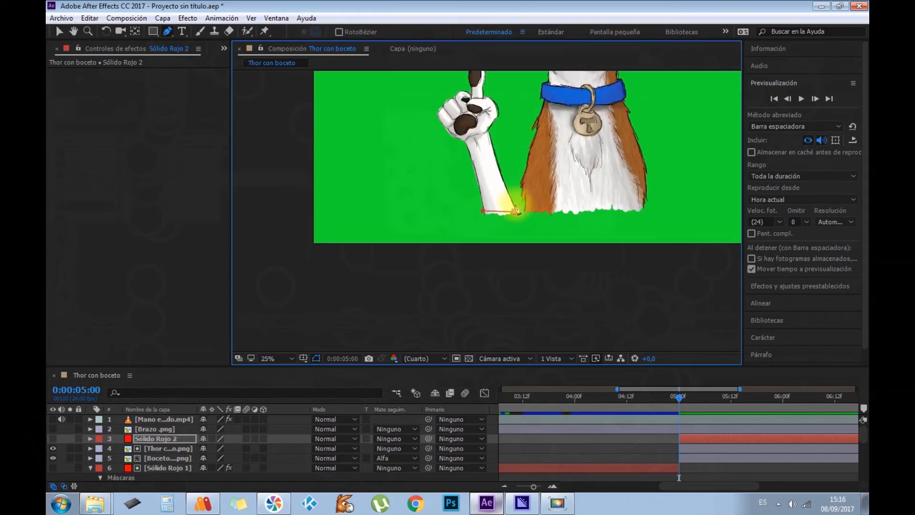
click(481, 201)
click(510, 200)
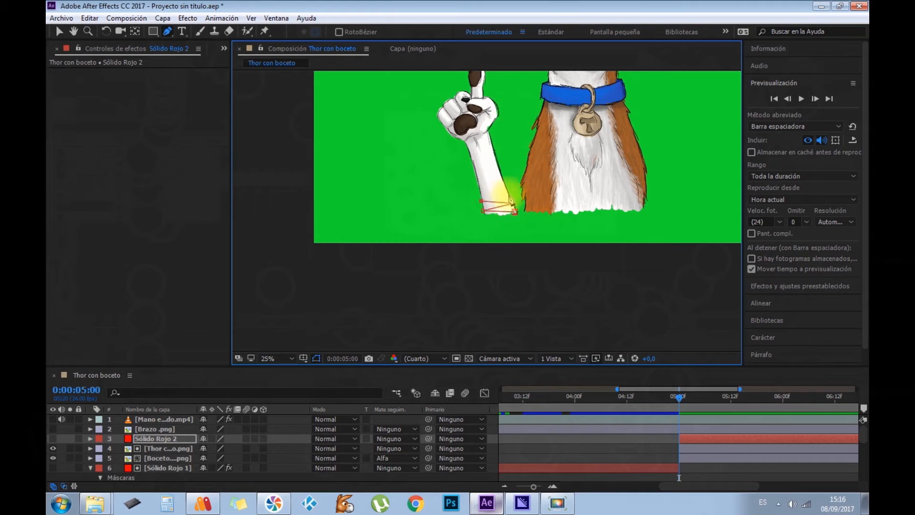
click(508, 193)
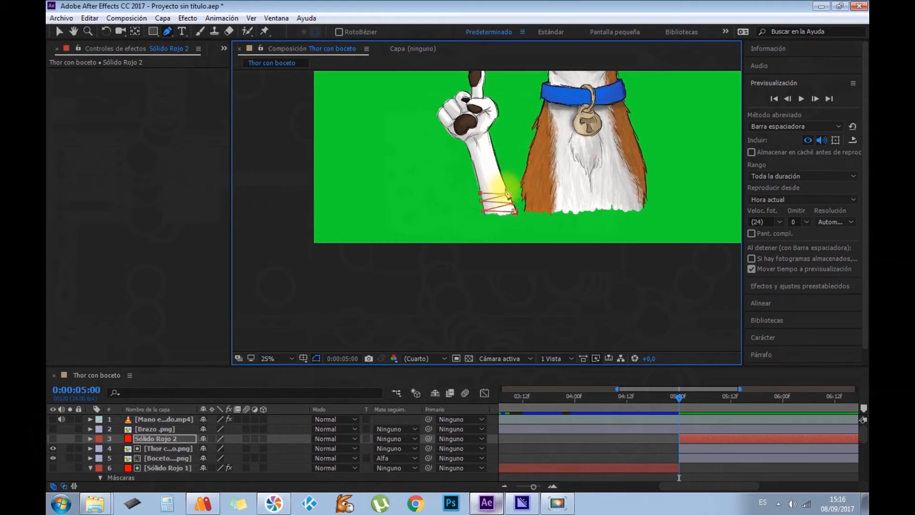
click(479, 187)
click(503, 186)
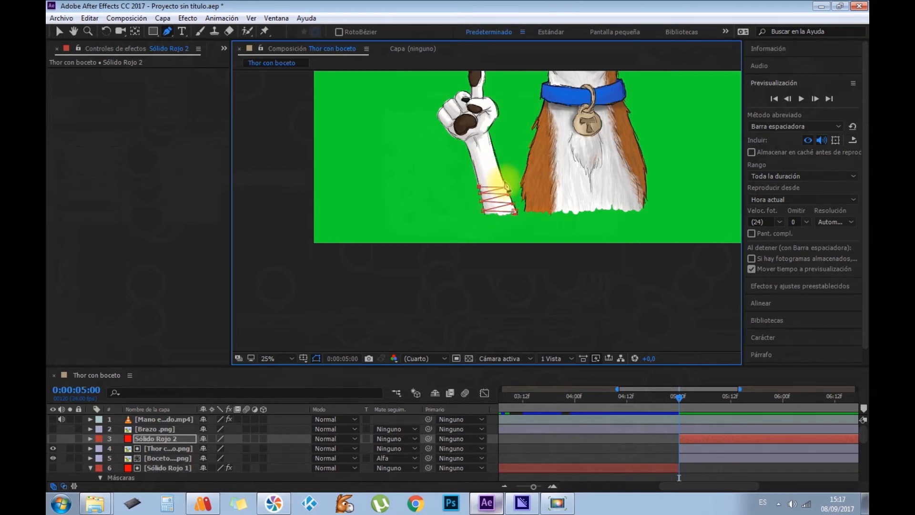
click(472, 180)
click(455, 143)
click(449, 83)
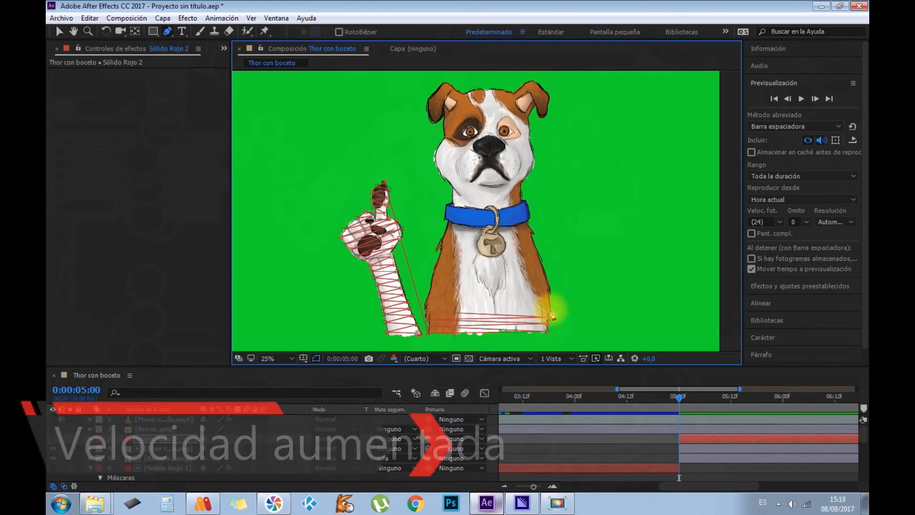
- Continue the zigzag mask path on Sólido Rojo 2 upwards across the dog's chest, collar and face
click(548, 281)
click(427, 241)
click(529, 209)
click(535, 155)
click(433, 138)
click(422, 96)
click(528, 101)
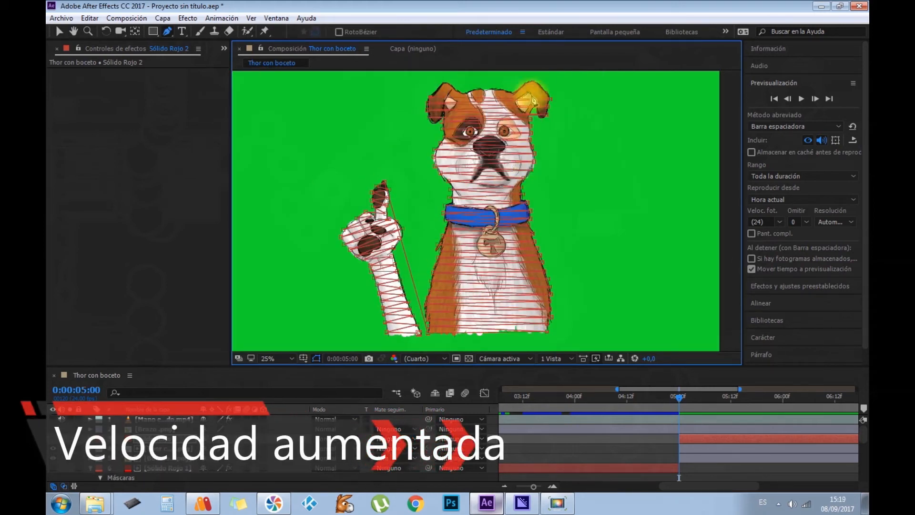
- Finish the zigzag mask path on Sólido Rojo 2 by covering both ears up to their tips
click(541, 92)
click(440, 93)
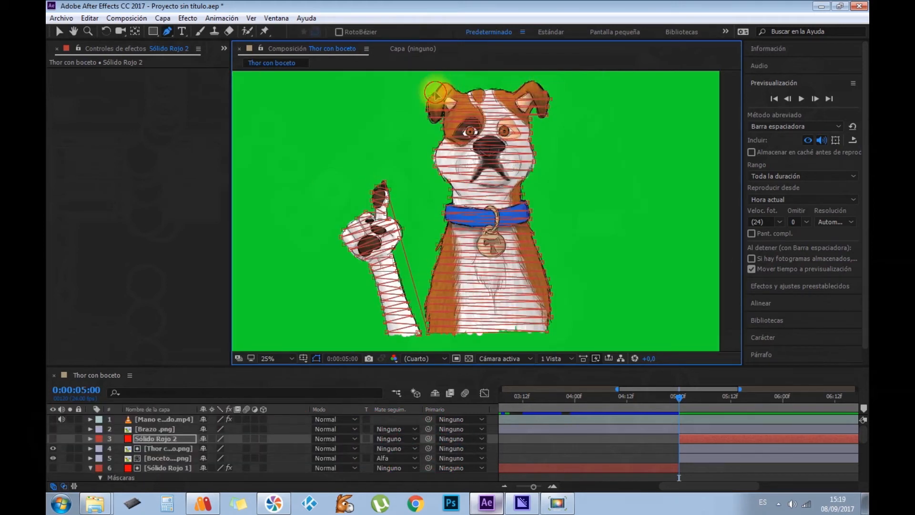
click(541, 102)
click(444, 90)
click(434, 95)
click(546, 93)
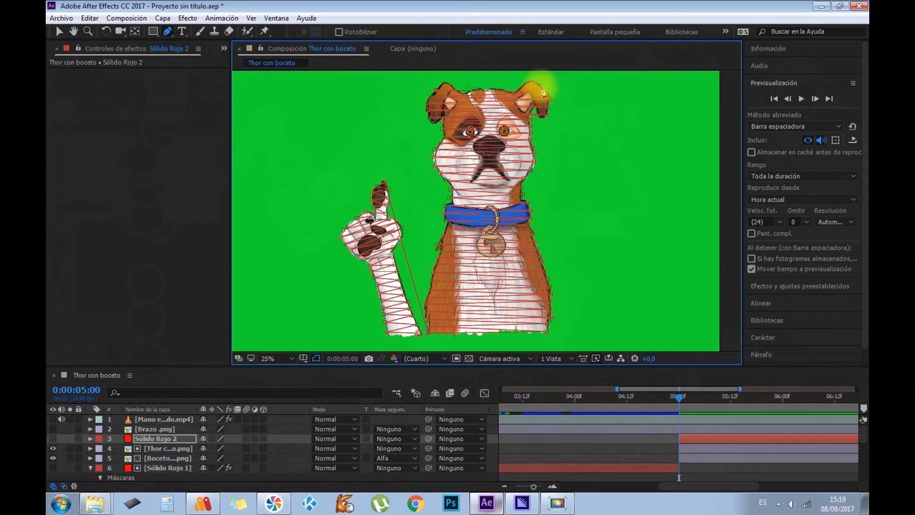
click(441, 89)
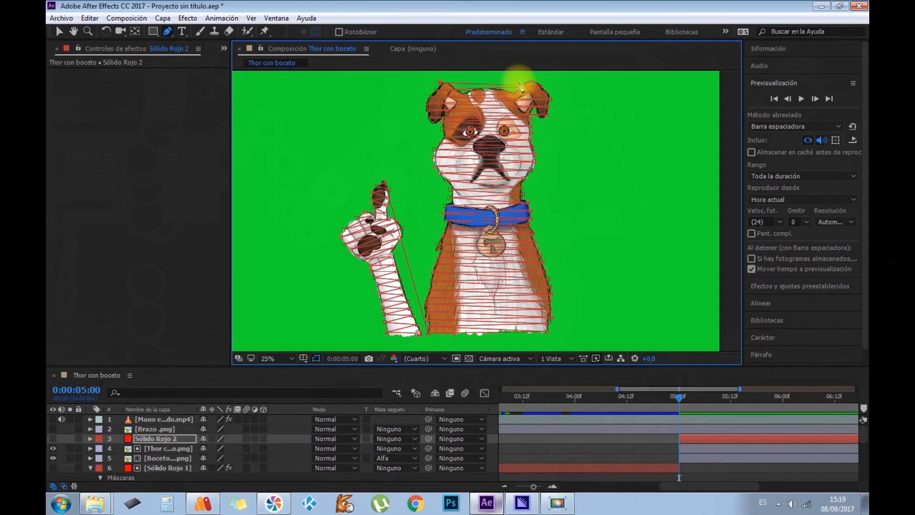
click(534, 79)
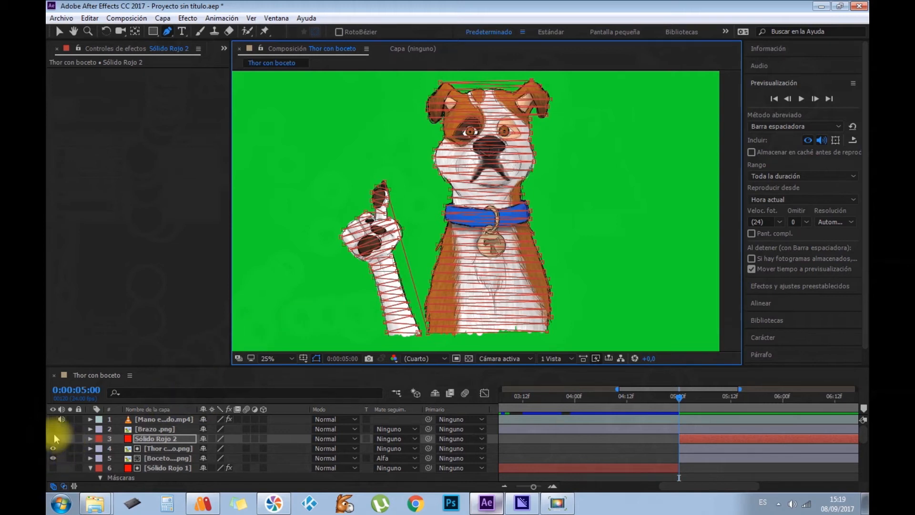
- Find the Trazo effect in the Generar category and apply it to the Sólido Rojo 2 layer
click(169, 438)
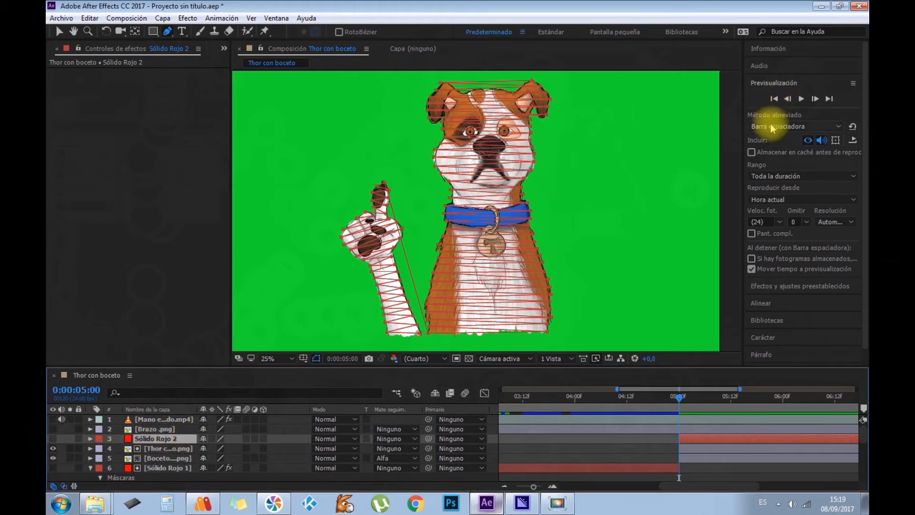
click(783, 291)
click(809, 116)
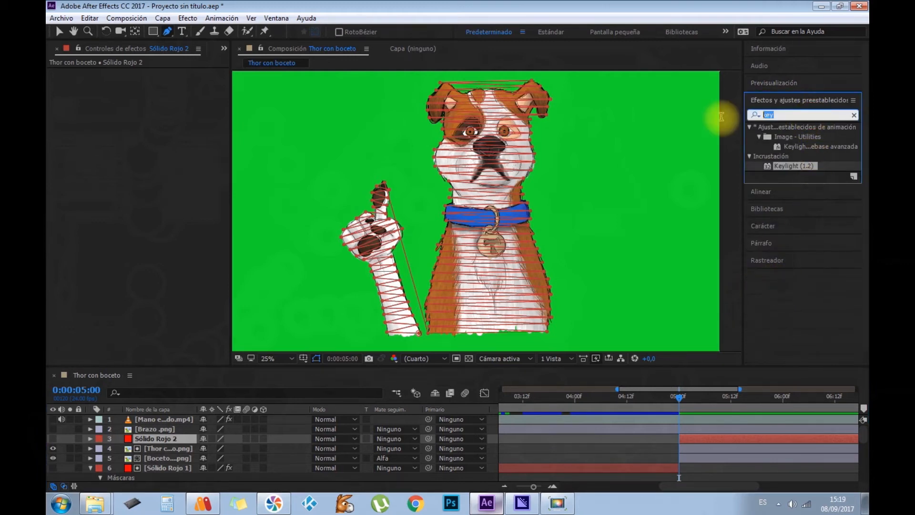
text(trazo)
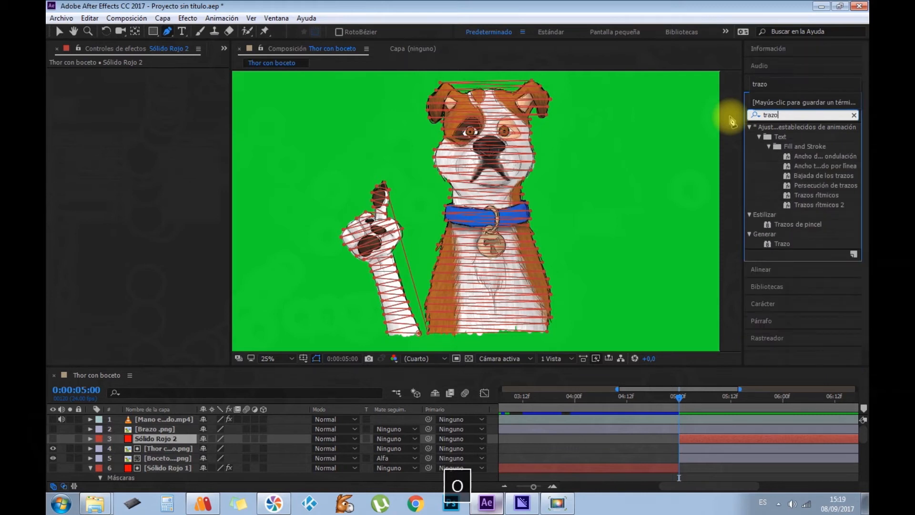
drag(784, 243, 164, 439)
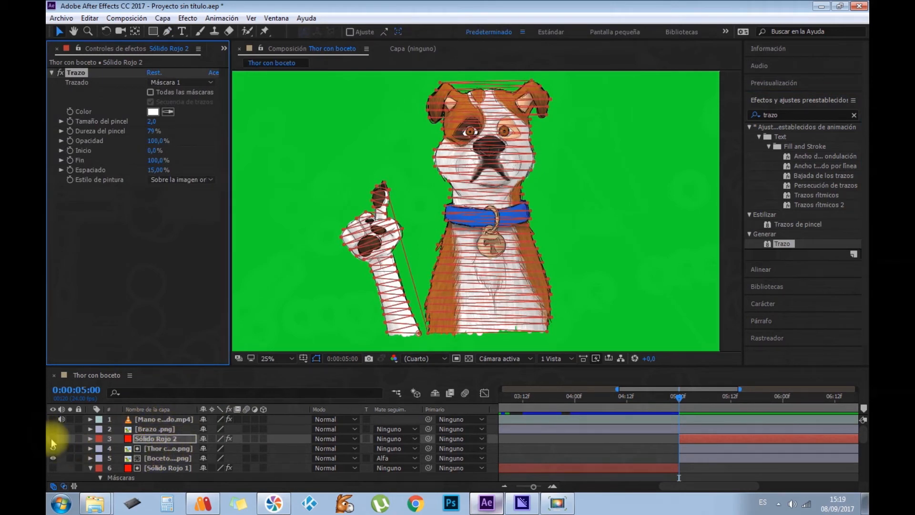
- Set the Trazo paint style on Sólido Rojo 2 to reveal the original image, show the layer, and set the brush size to 54,6
click(195, 180)
click(192, 217)
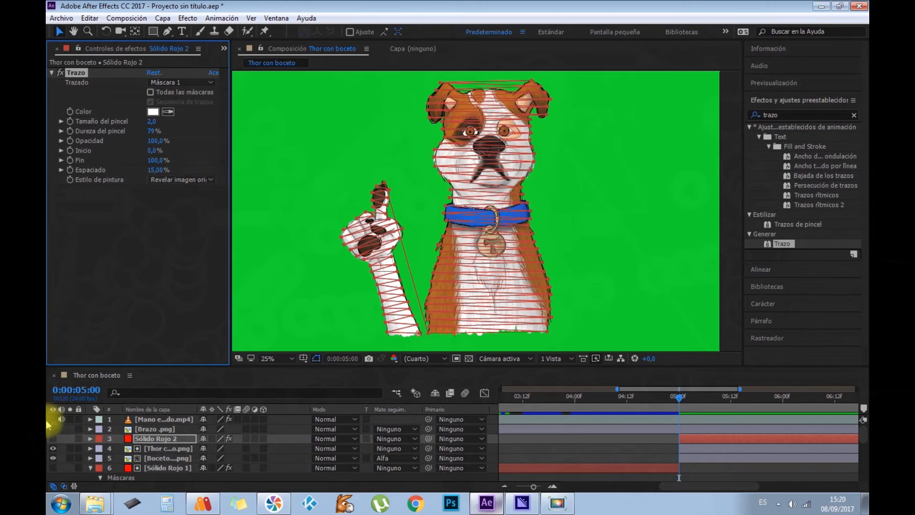
click(52, 438)
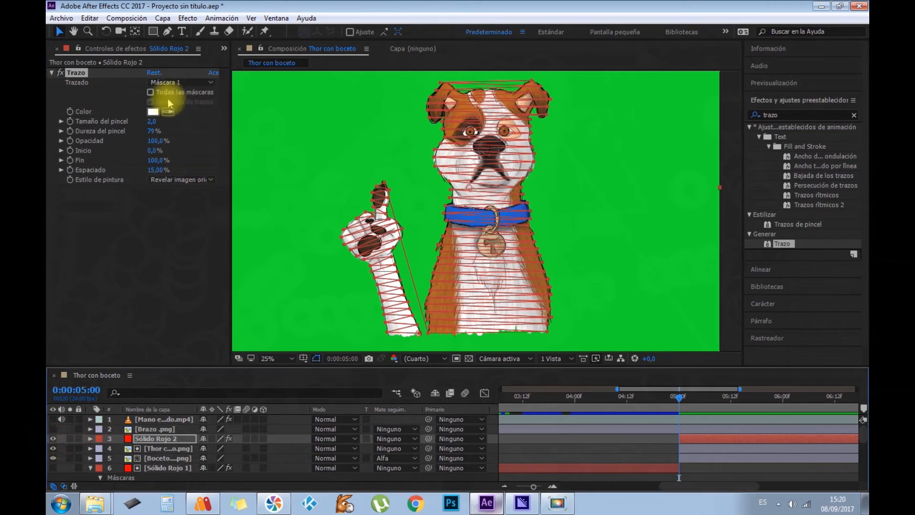
drag(153, 122, 460, 125)
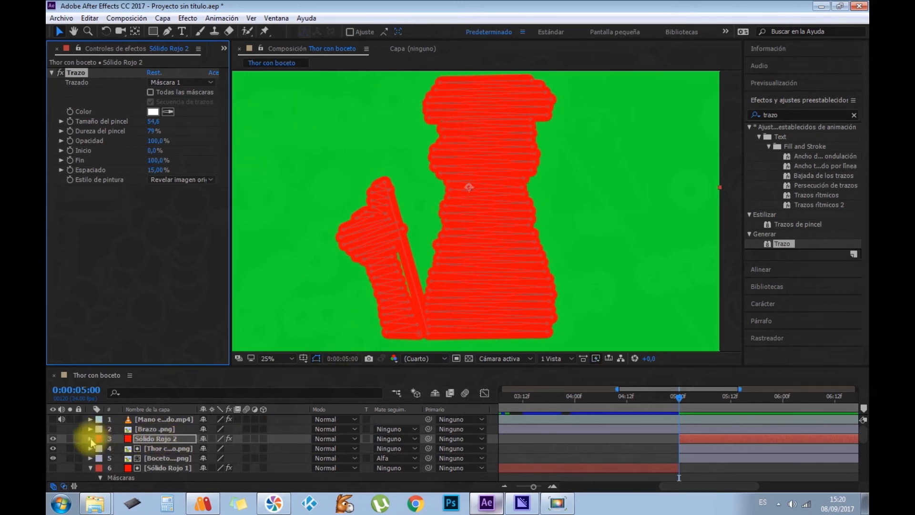
- Keyframe the Trazo Fin value on Sólido Rojo 2 from 0% at 0:00:05:00 to 100% at 0:00:09:23
click(70, 160)
drag(142, 160, 95, 169)
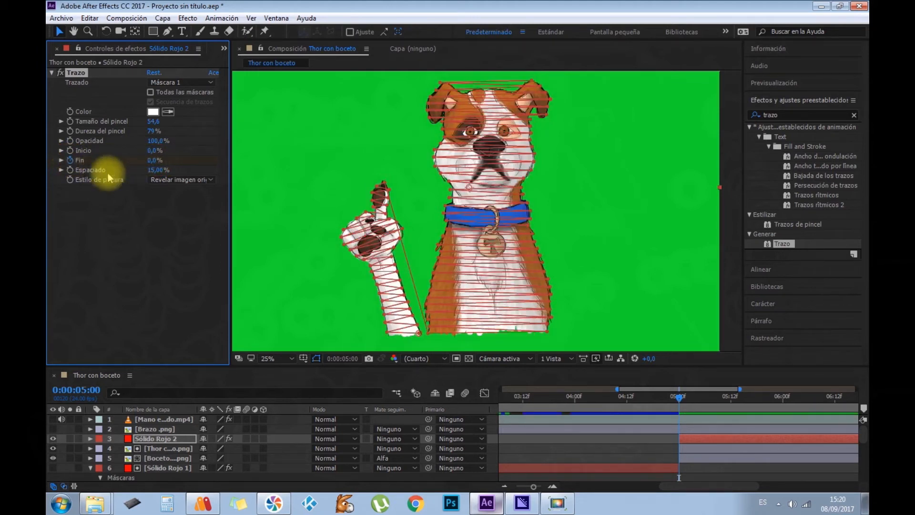
drag(677, 484, 795, 485)
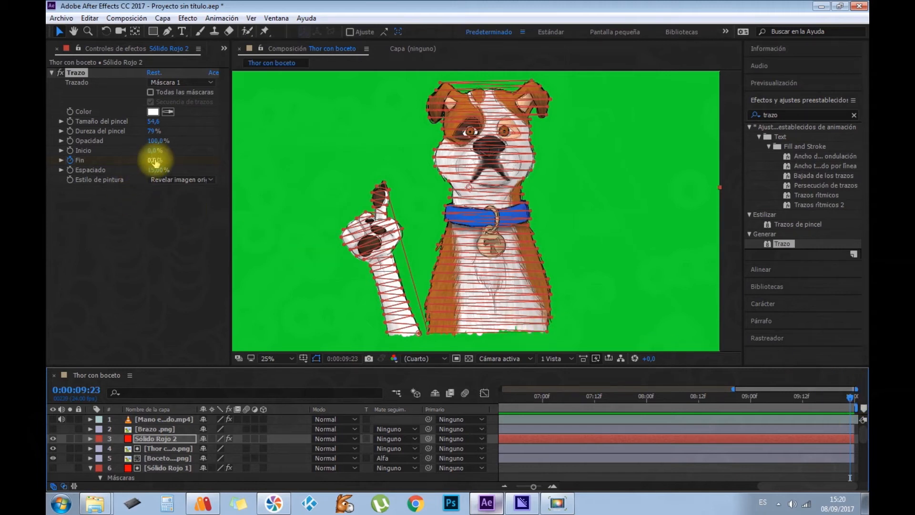
drag(155, 160, 228, 163)
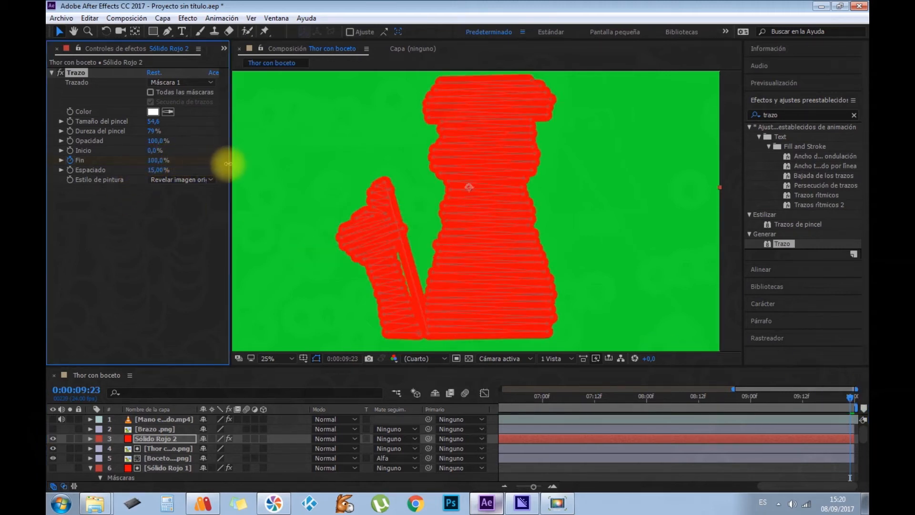
- Set the track matte of the Thor con boceto.png layer to the alpha matte of Sólido Rojo 2
click(160, 449)
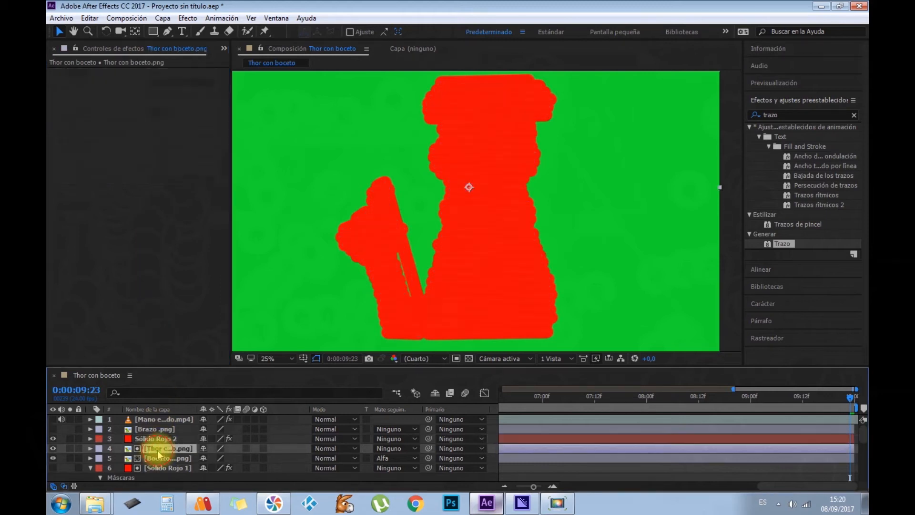
click(416, 450)
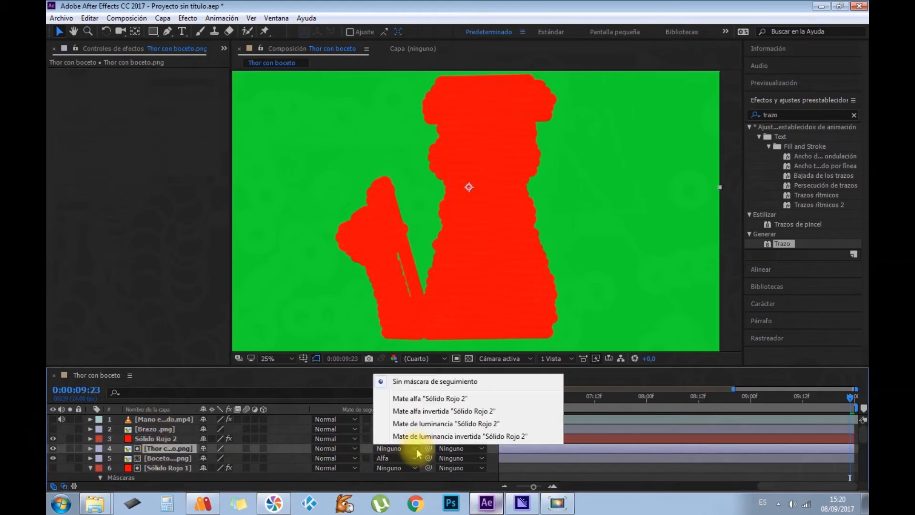
click(419, 398)
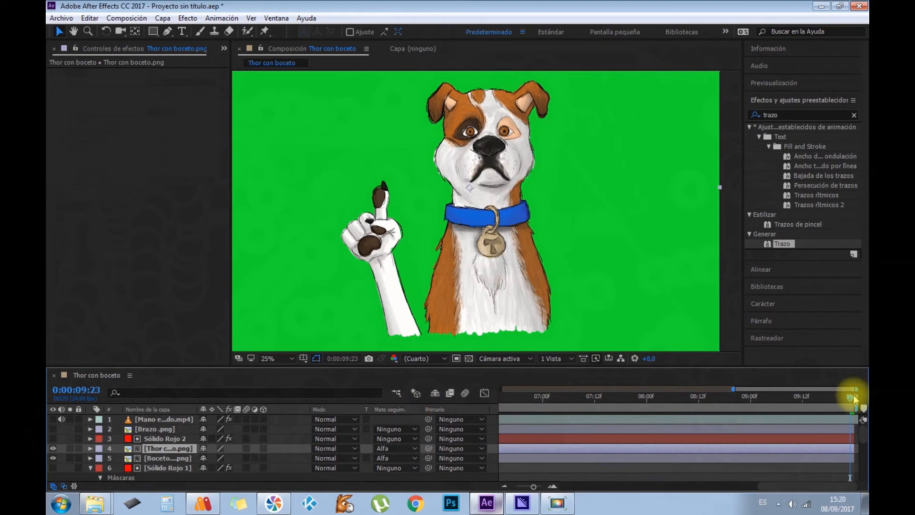
- Preview the drawing and colouring animation from 0:00:00:00
mouse_move(853, 398)
mouse_down()
mouse_move(853, 408)
mouse_move(463, 445)
mouse_up()
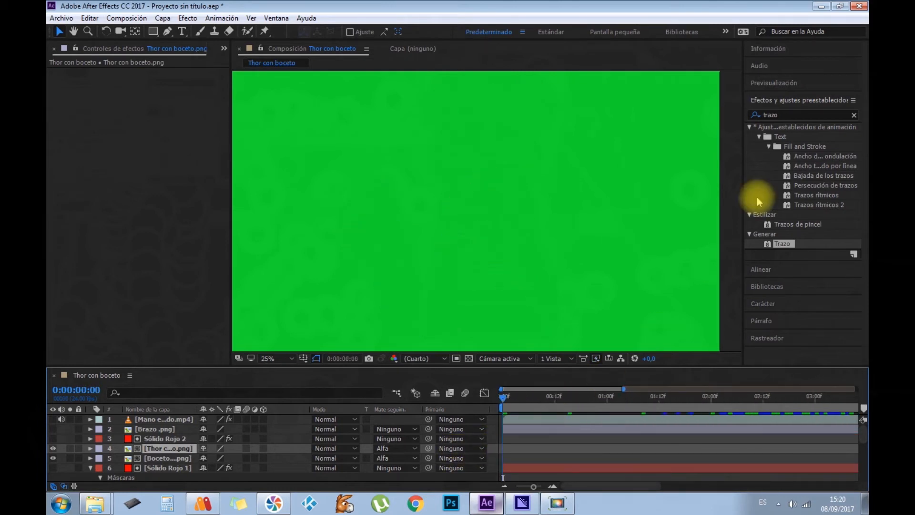
click(777, 83)
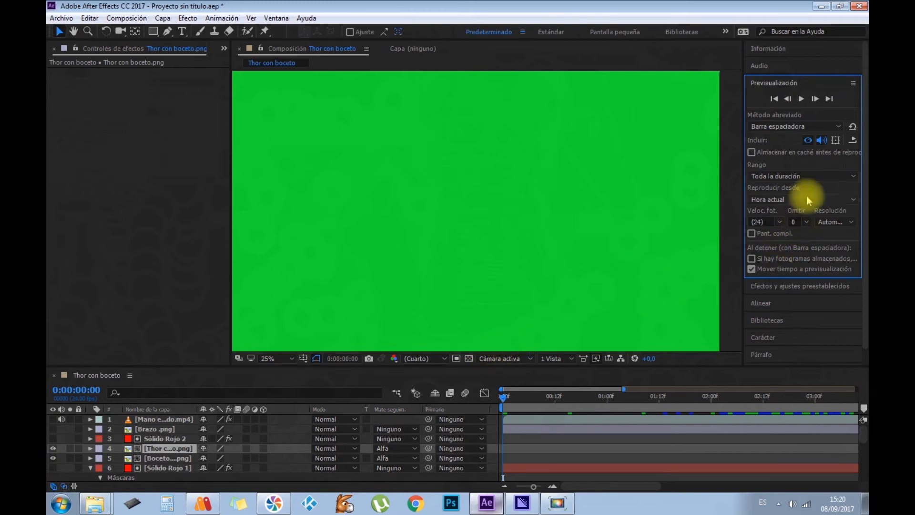
click(802, 99)
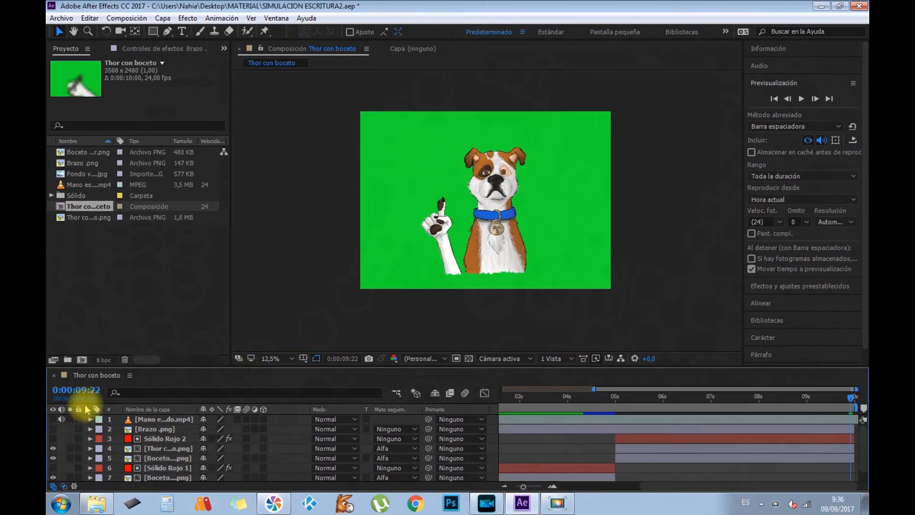
- Make the Mano escribiendo.mp4 layer visible over the finished drawing
click(136, 419)
click(53, 419)
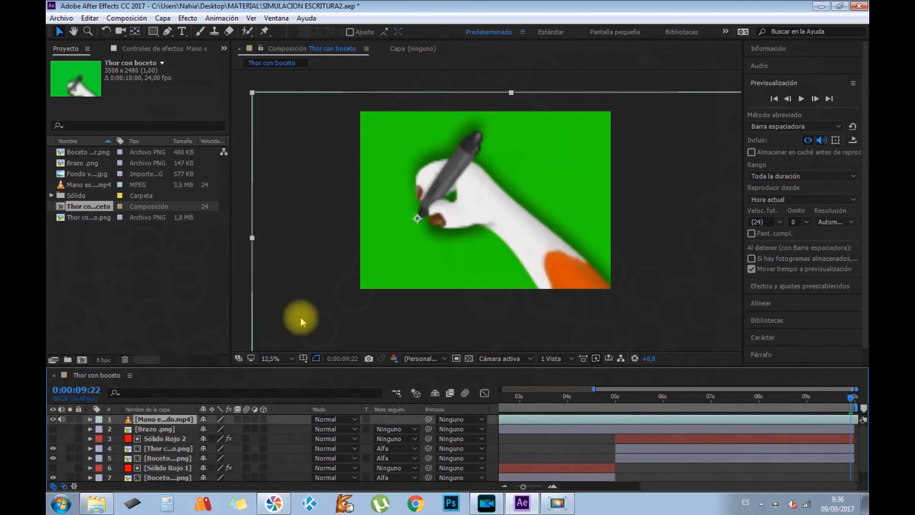
click(52, 419)
click(53, 419)
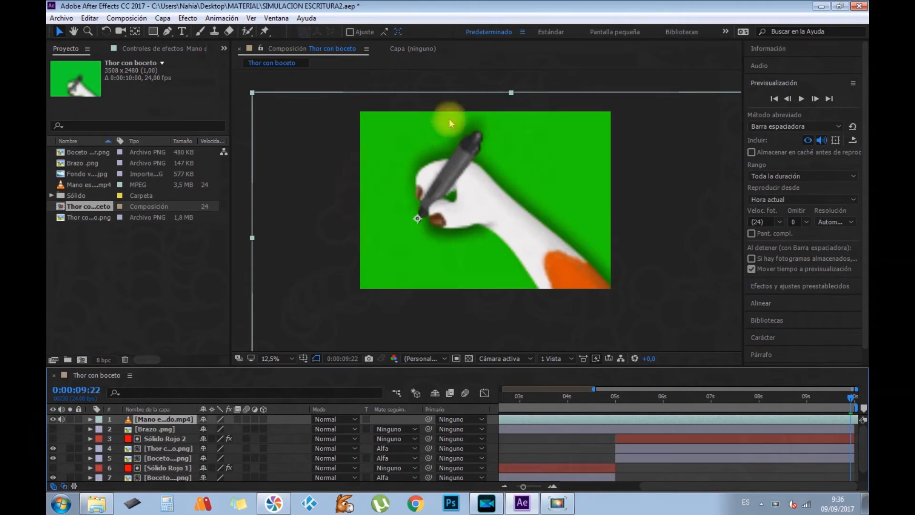
click(478, 82)
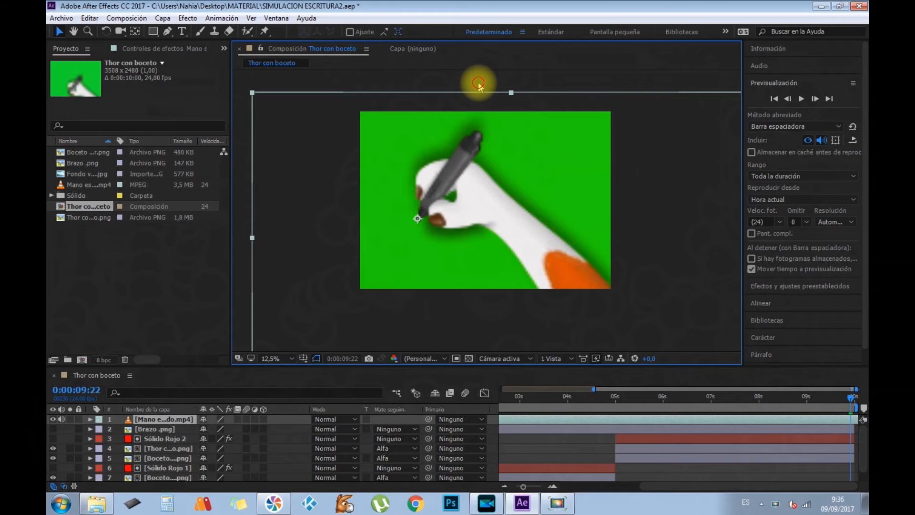
click(480, 85)
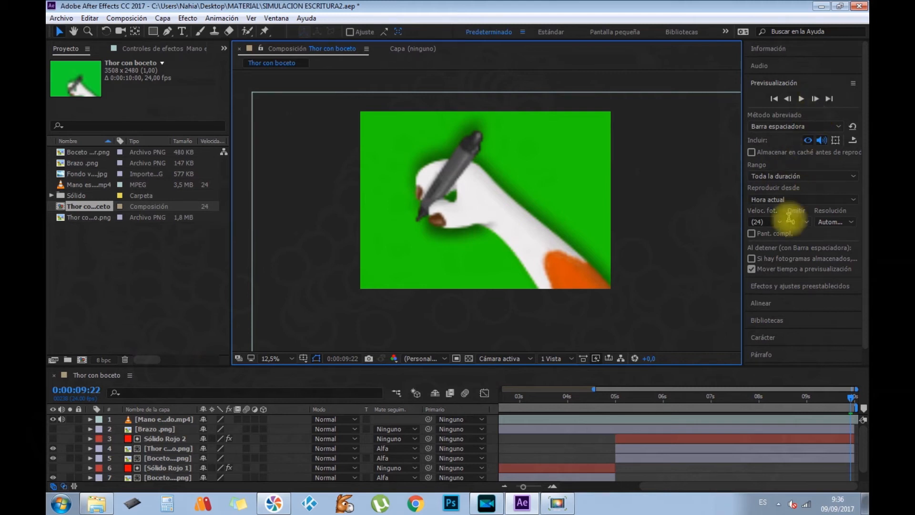
- Find Keylight (1.2), apply it to Mano escribiendo.mp4 and sample the video's green background as the Screen Colour
click(780, 287)
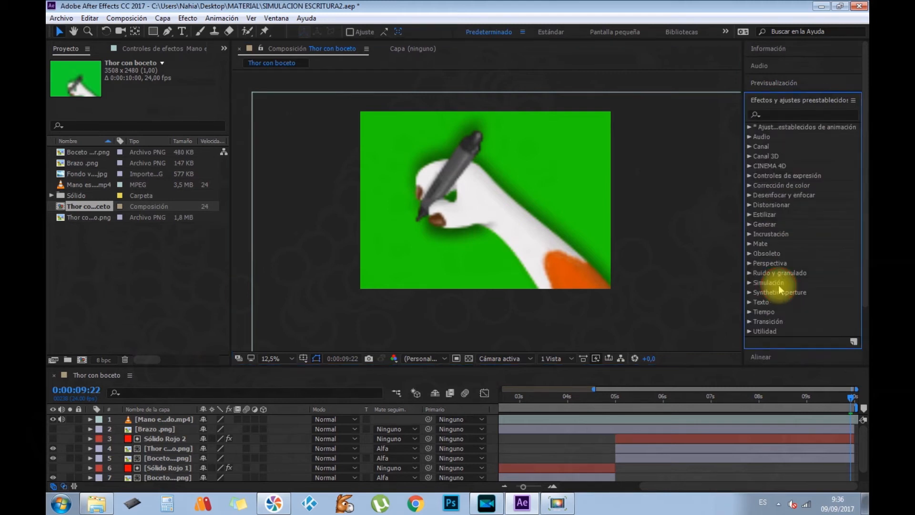
click(799, 114)
text(key)
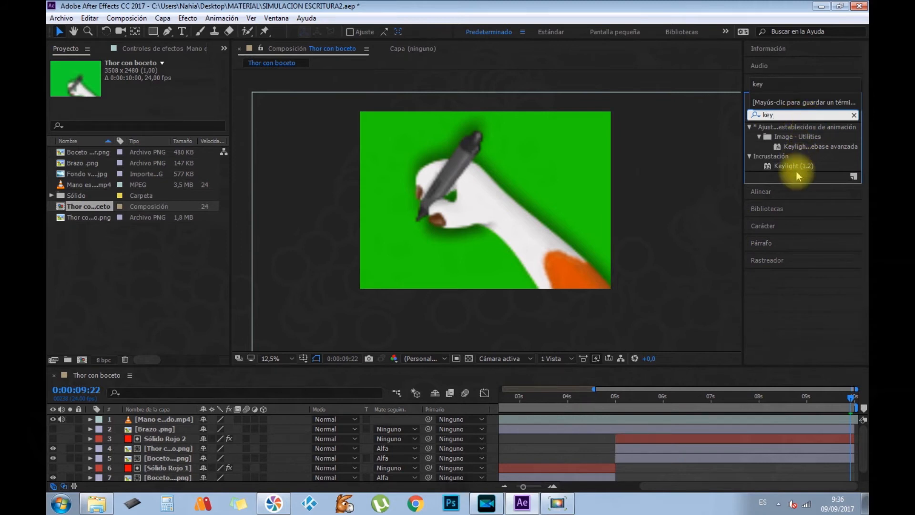
click(799, 172)
click(782, 167)
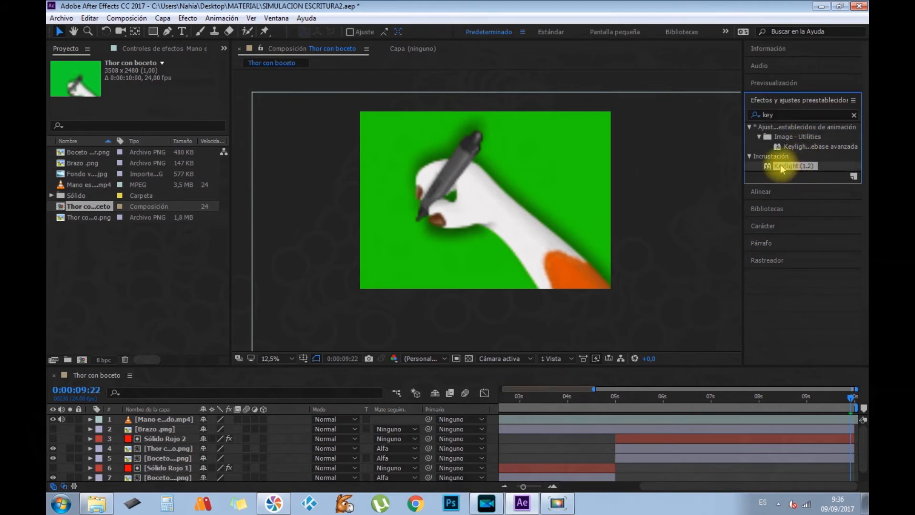
drag(782, 167, 144, 421)
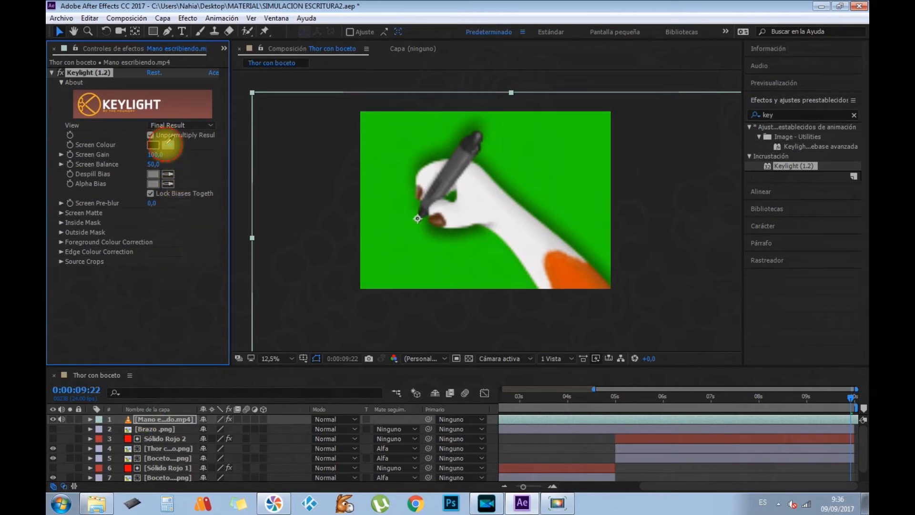
click(168, 145)
click(385, 136)
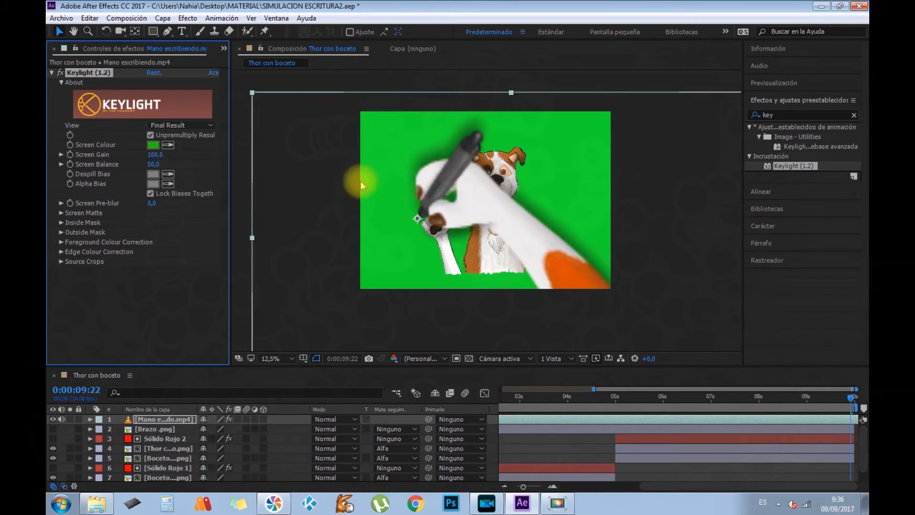
- Hide Mano escribiendo.mp4, show the still Brazo .png layer instead, and preview the animation with it
click(53, 419)
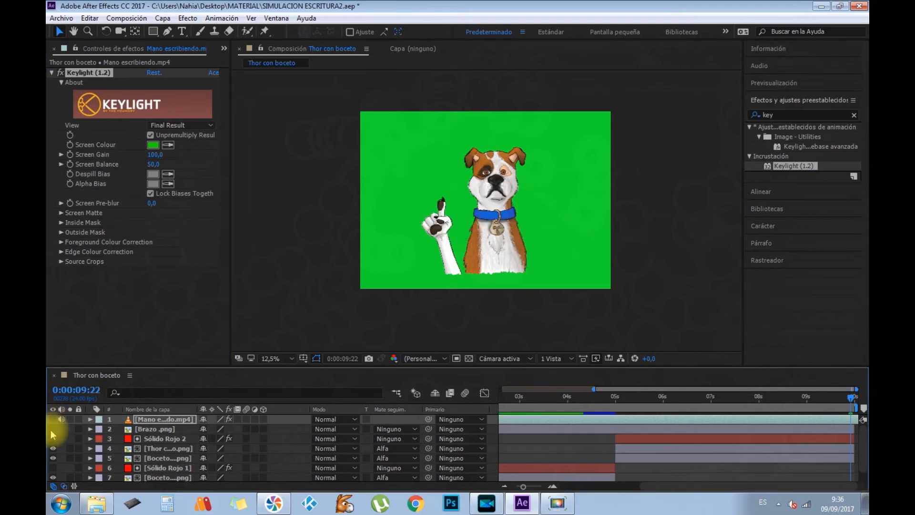
click(52, 429)
click(143, 429)
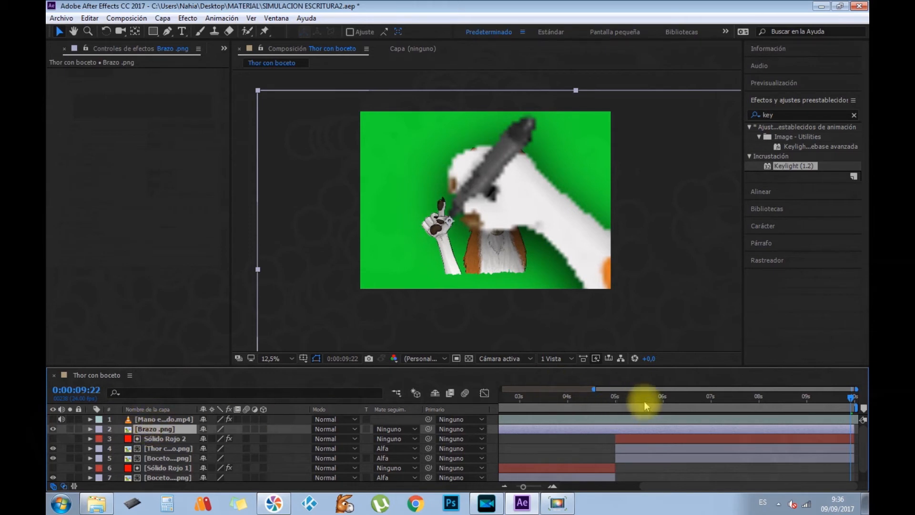
click(644, 401)
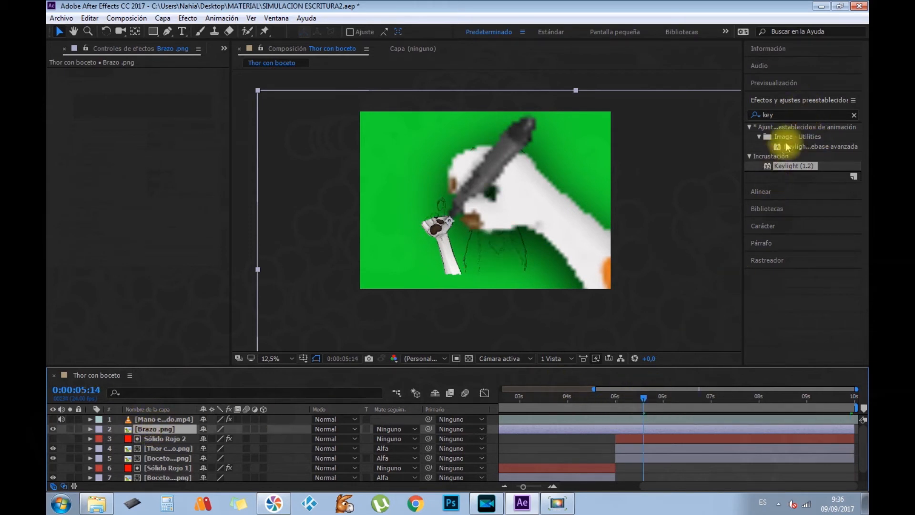
click(801, 81)
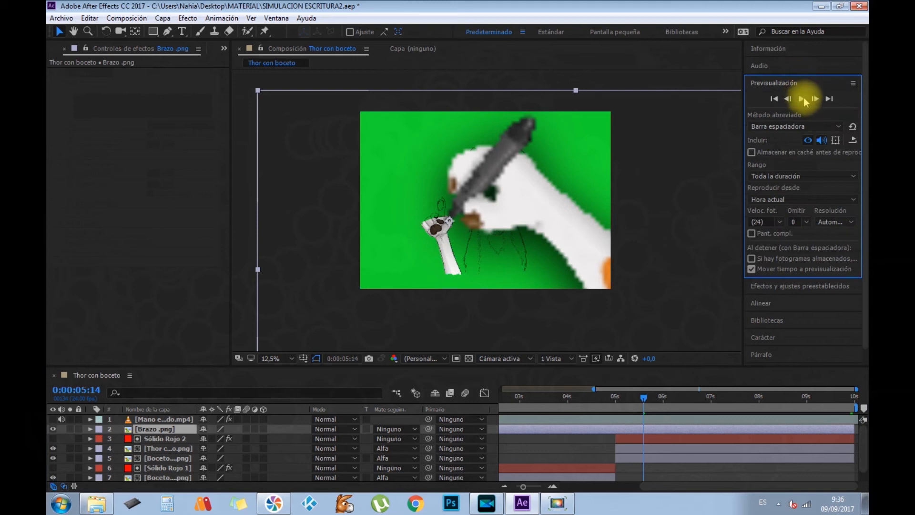
click(804, 99)
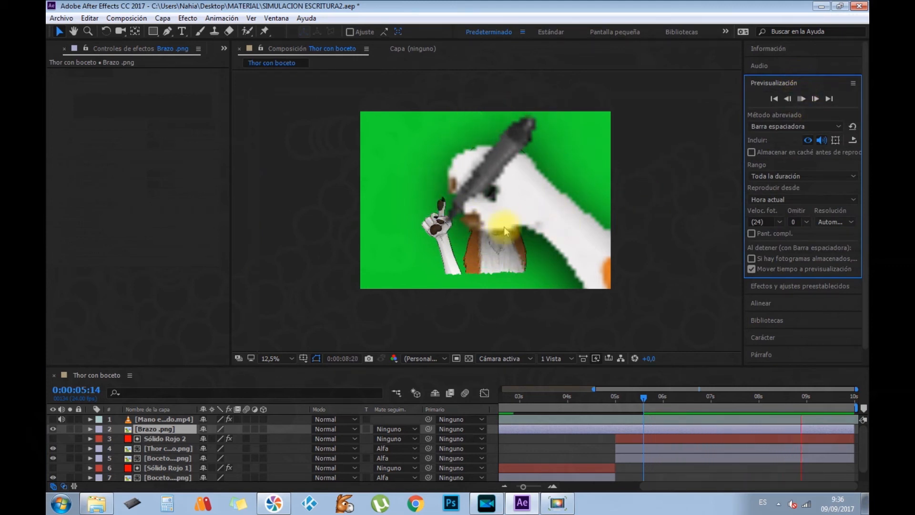
click(803, 99)
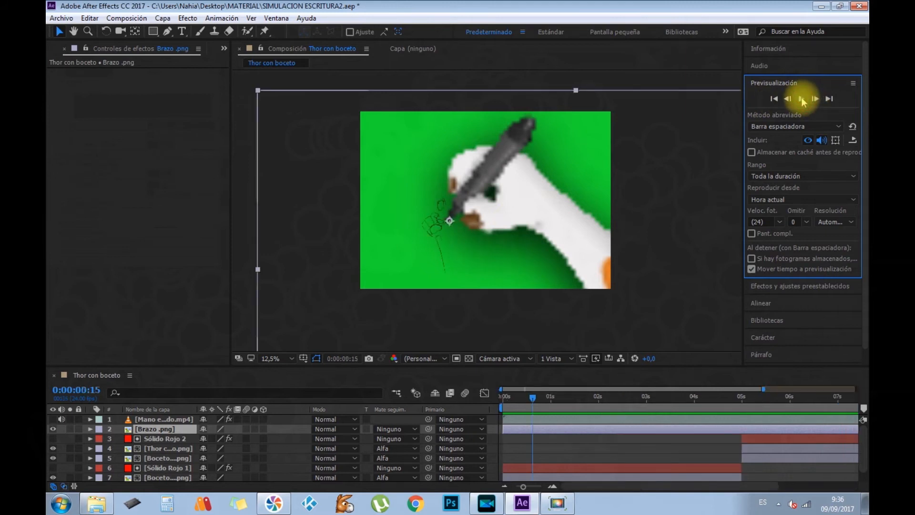
- Hide Brazo .png, show Mano escribiendo.mp4 again, and preview the animation with the moving hand
click(53, 428)
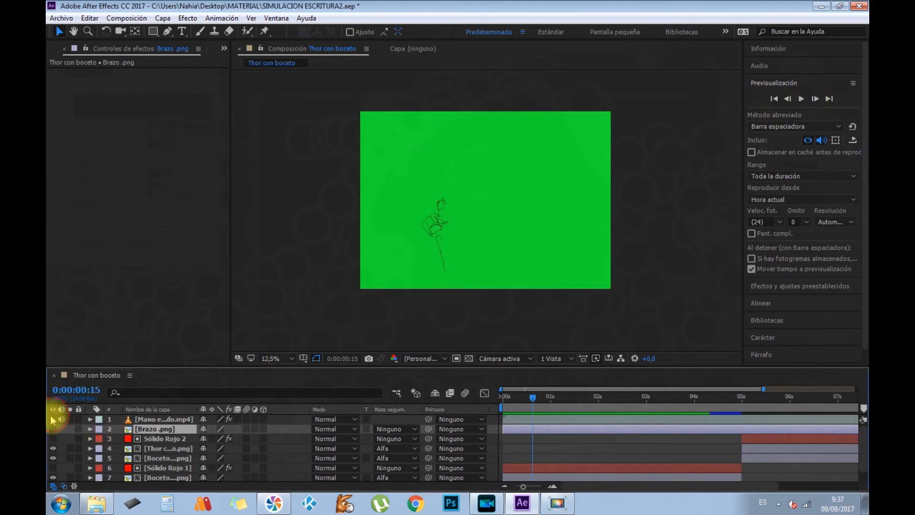
click(53, 419)
click(801, 99)
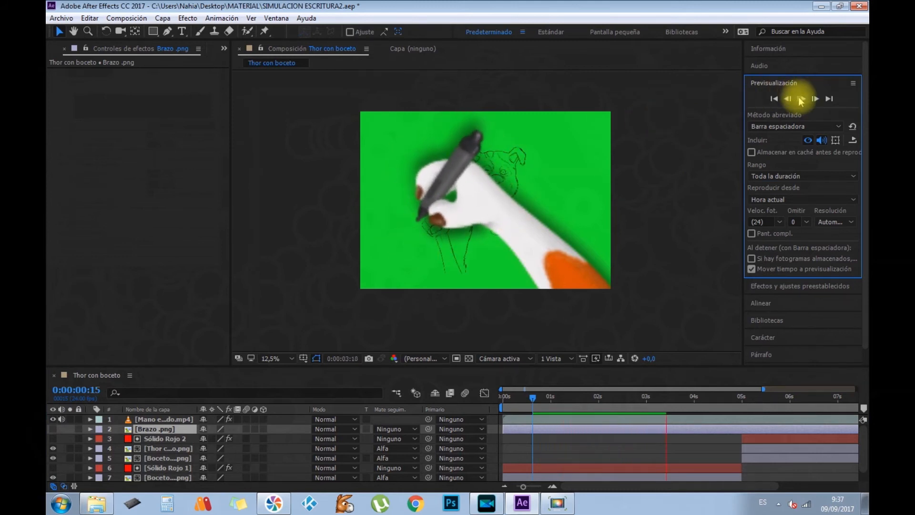
click(801, 98)
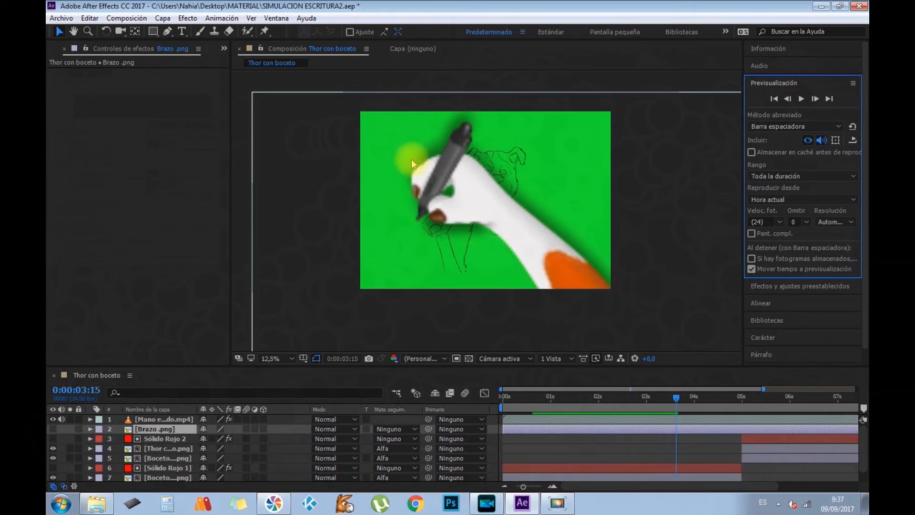
- Return to 0:00:00:00 and copy the mask path of Máscara 1 from the Sólido Rojo 1 layer
click(148, 420)
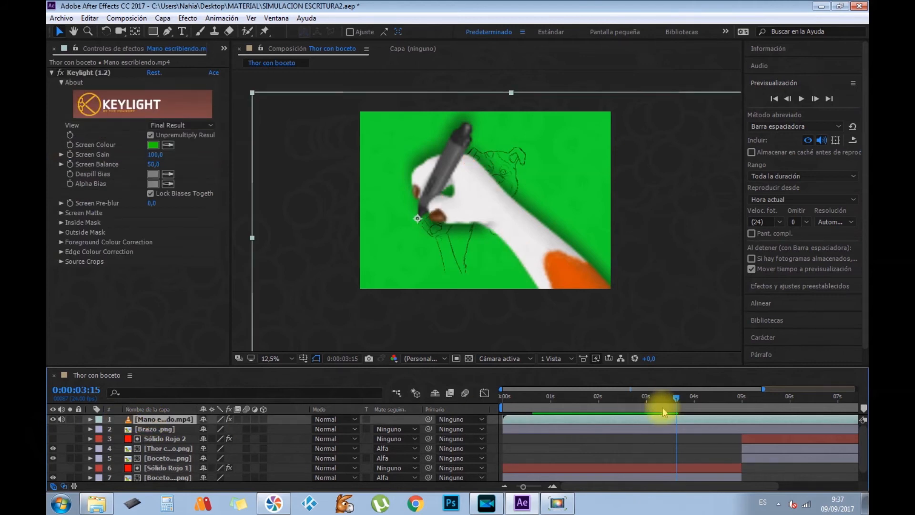
click(674, 396)
key(Home)
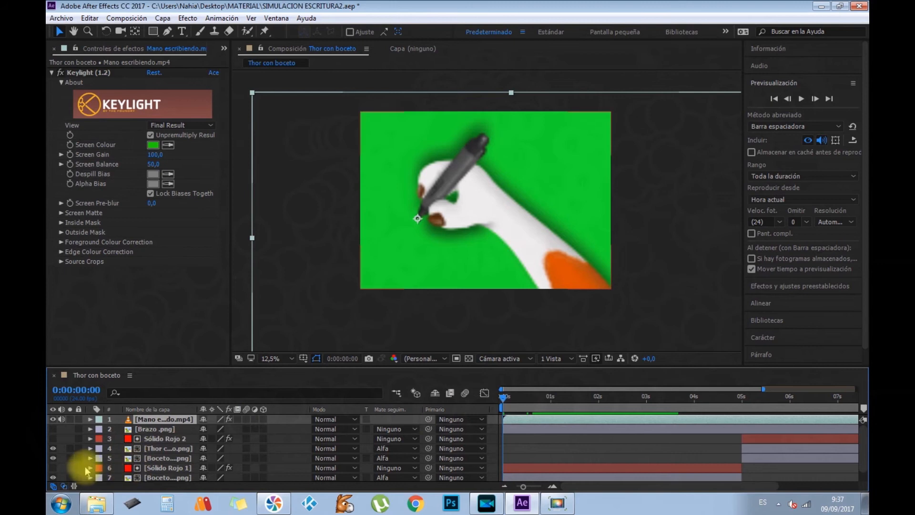
click(143, 471)
key(m)
key(m)
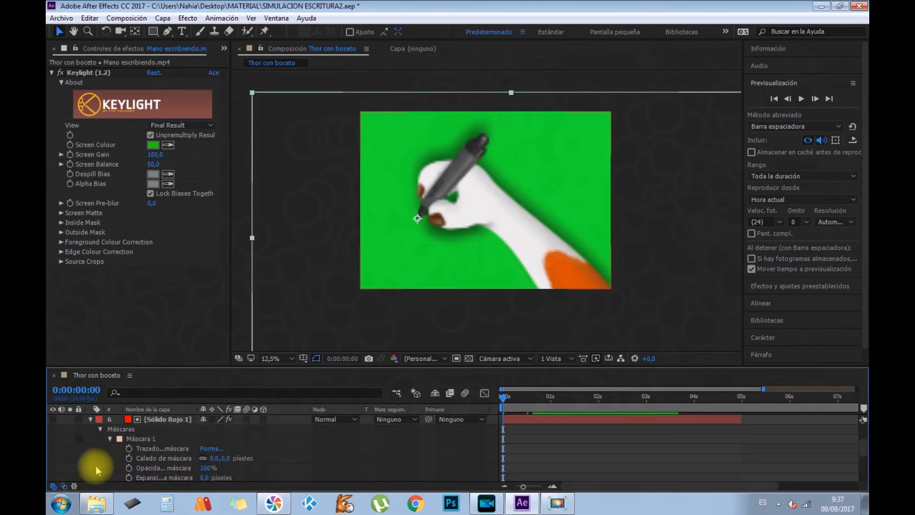
click(144, 450)
key(ctrl+c)
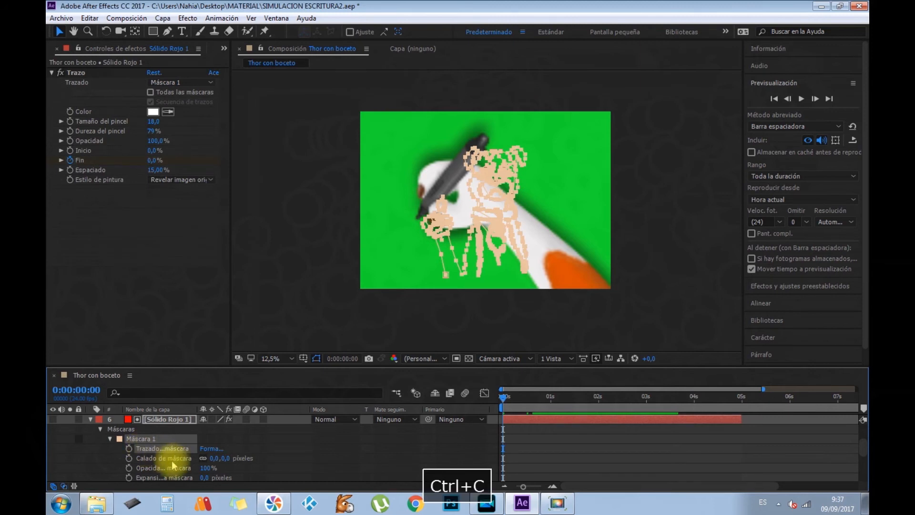
scroll(153, 443, up, 3)
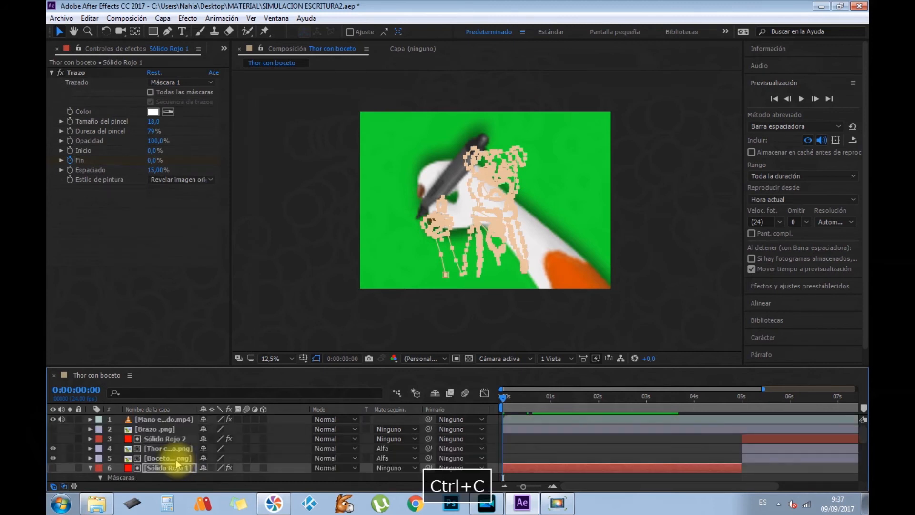
- Paste the copied mask path into the Position property of the Mano escribiendo.mp4 layer at 0:00:00:00
click(158, 419)
click(91, 419)
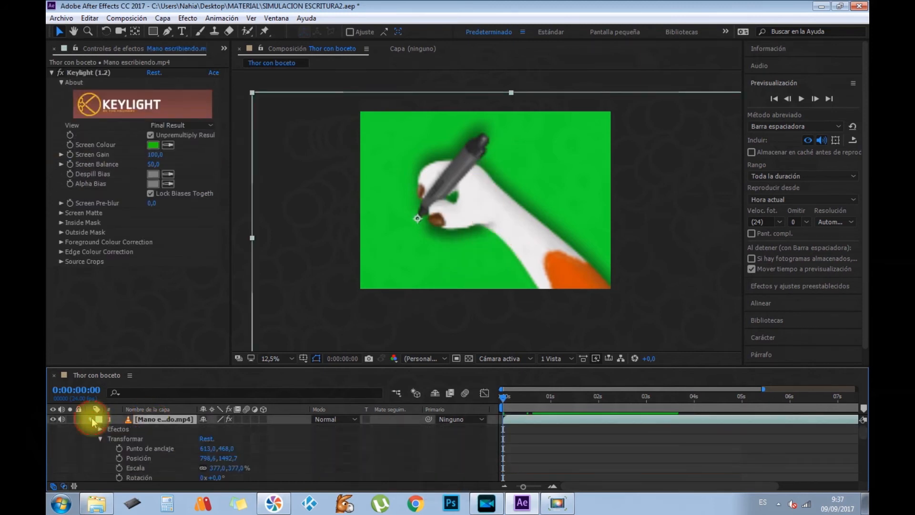
click(136, 458)
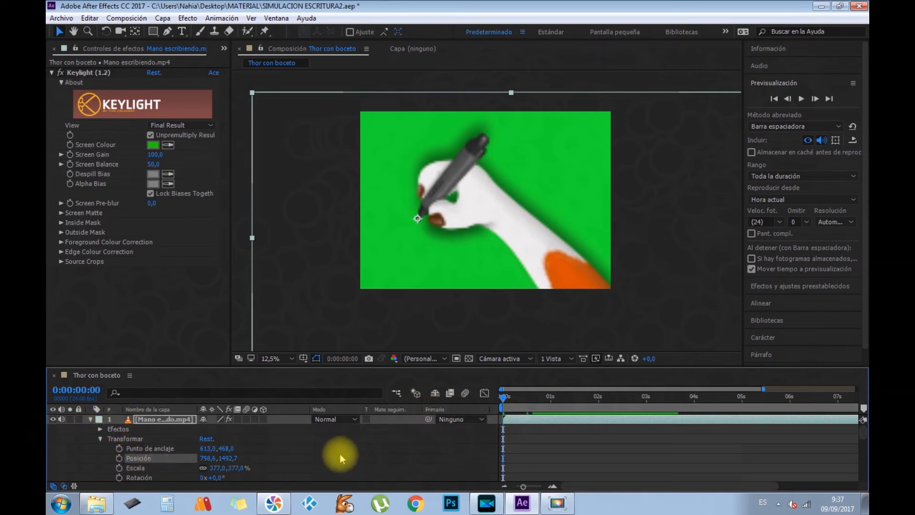
key(ctrl+v)
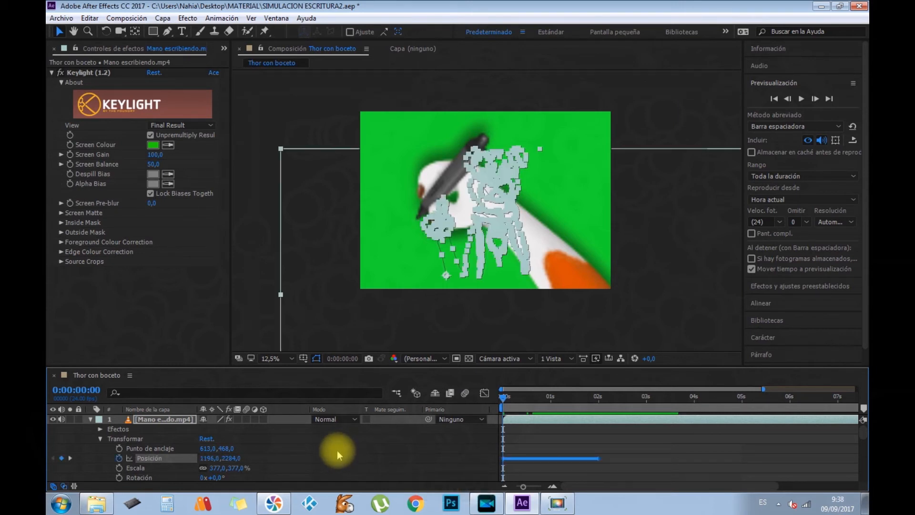
- Stretch the pasted Position keyframes of Mano escribiendo.mp4 so the last one falls at 0:00:05:00
click(618, 459)
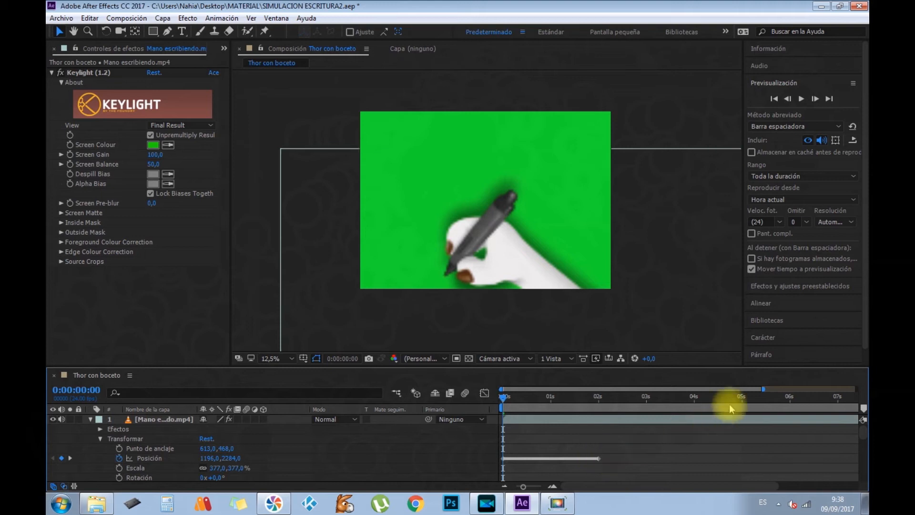
click(742, 393)
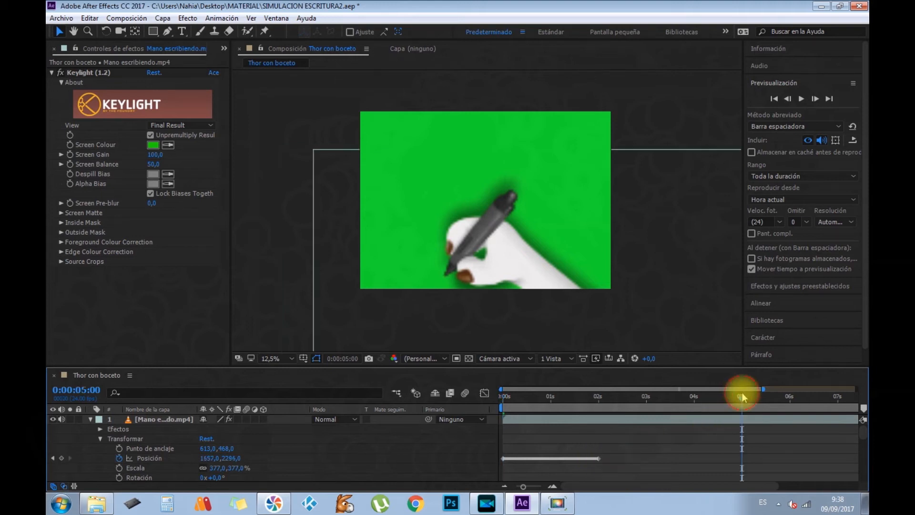
click(599, 458)
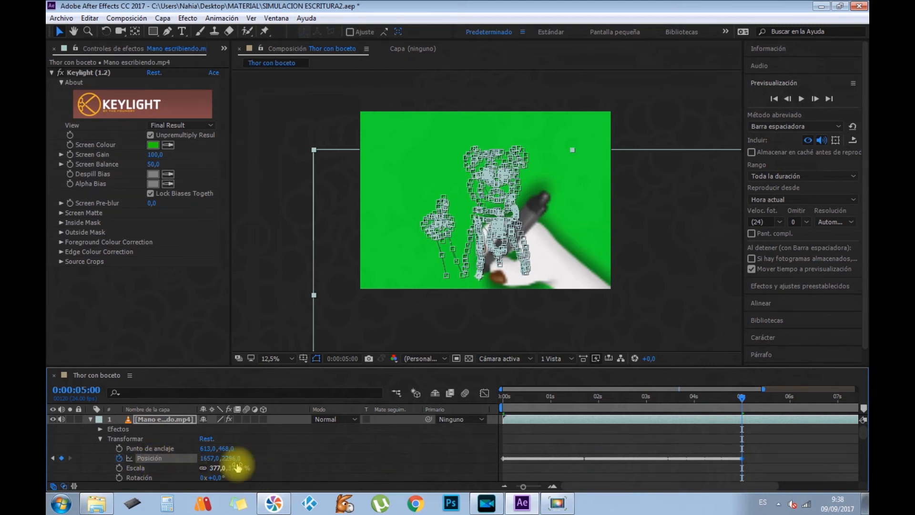
- Preview the animation from 0:00:00:00 to check how the hand follows the sketch lines
drag(741, 400, 486, 404)
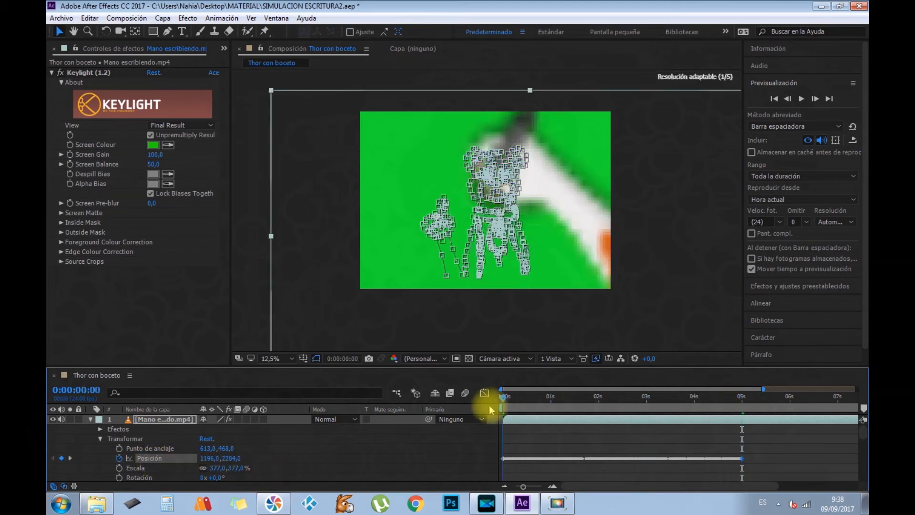
click(802, 99)
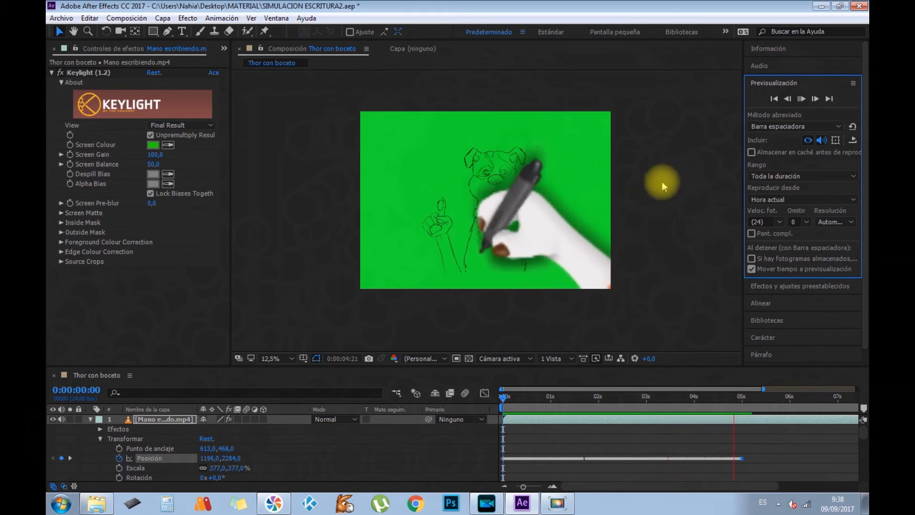
click(529, 390)
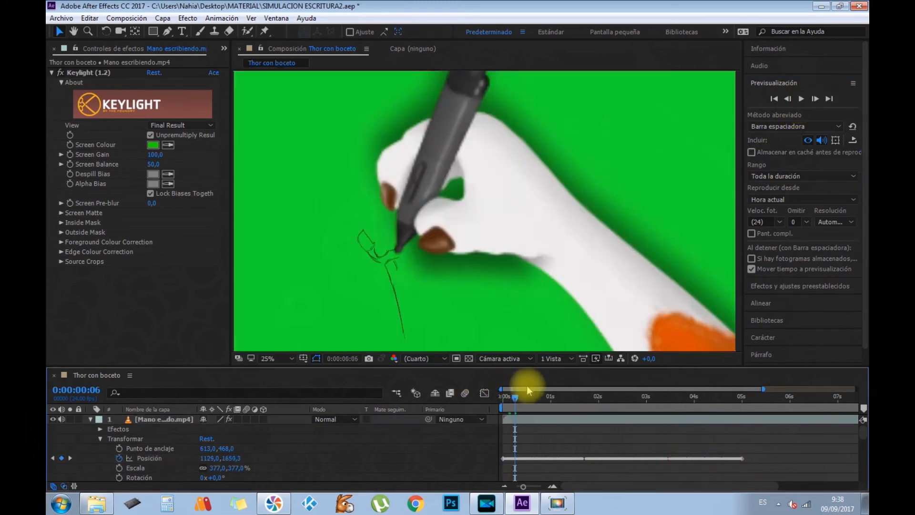
- Keyframe the anchor point of Mano escribiendo.mp4 at 0:00:00:00 and set it to 610,0, 470,0 to align the pen tip with the path start
drag(515, 396, 494, 398)
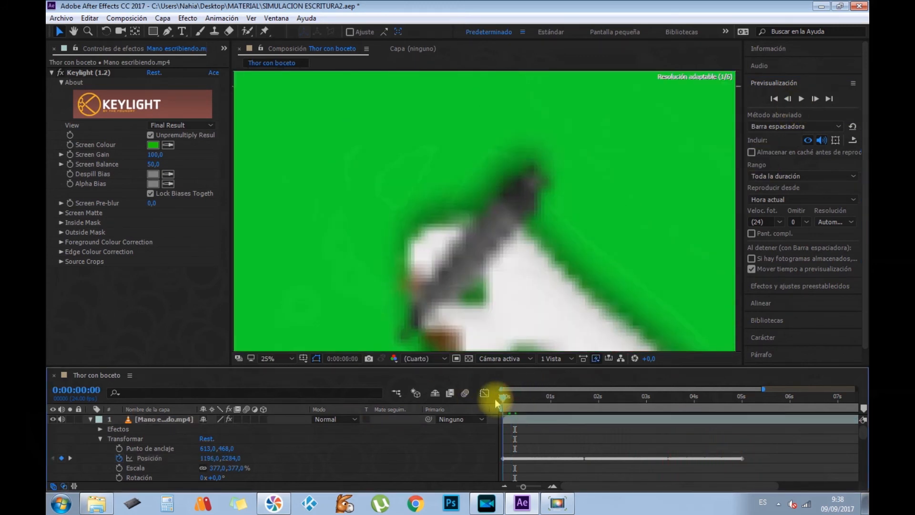
click(292, 161)
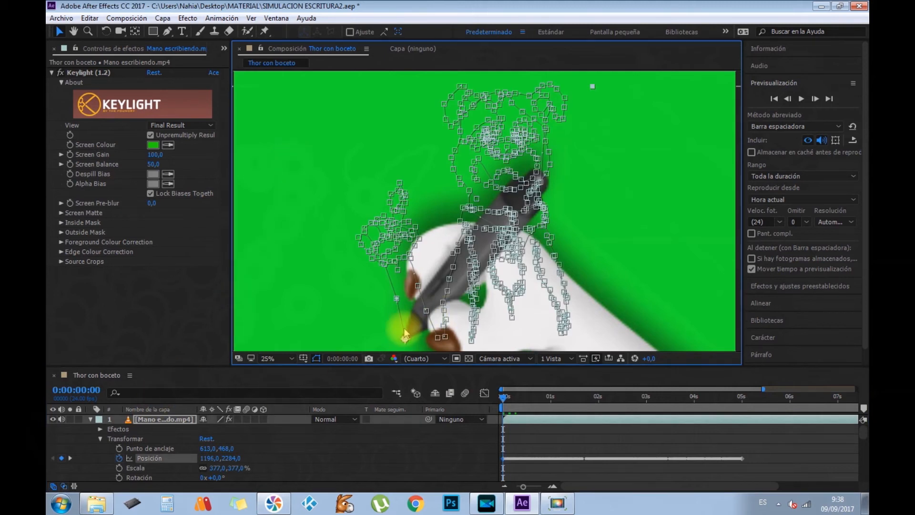
key(period)
click(73, 31)
drag(295, 186, 343, 61)
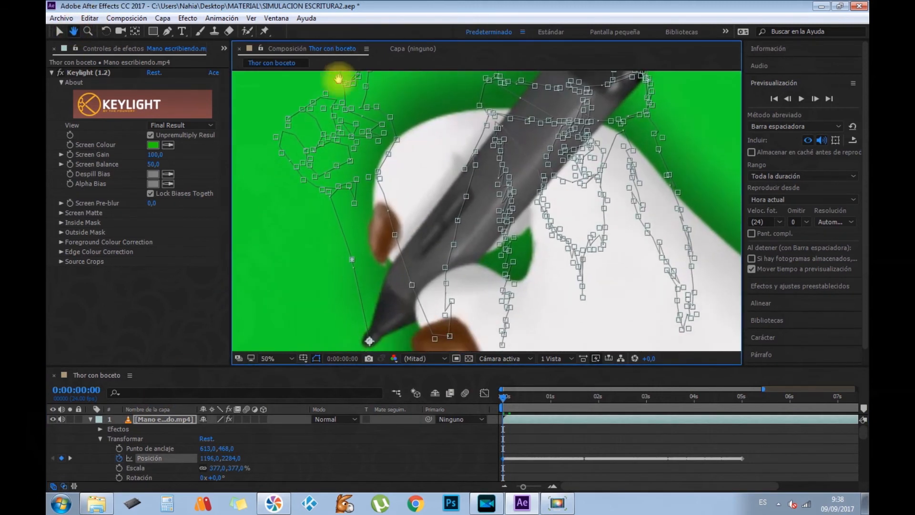
drag(327, 231, 351, 162)
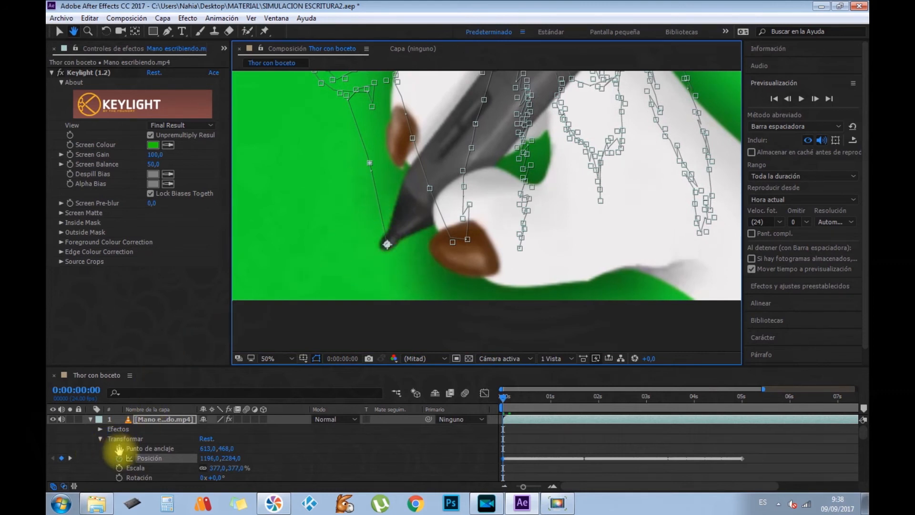
click(59, 32)
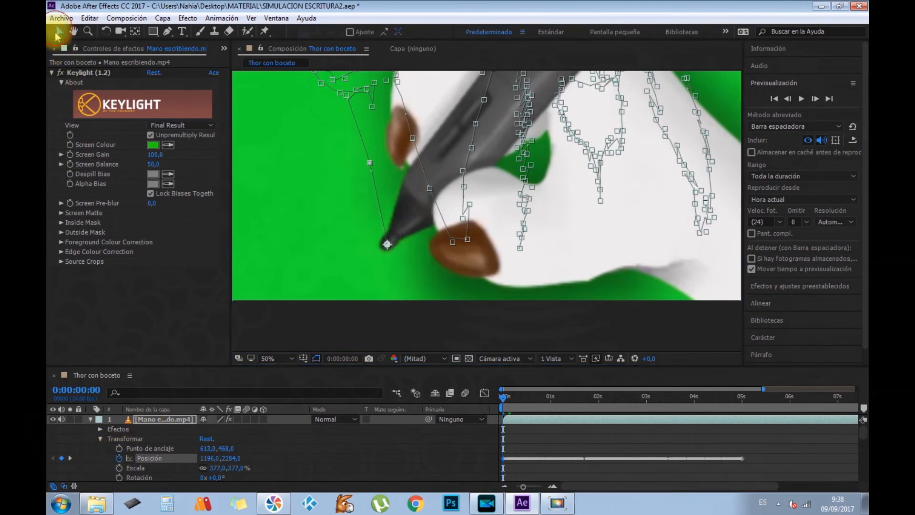
click(120, 449)
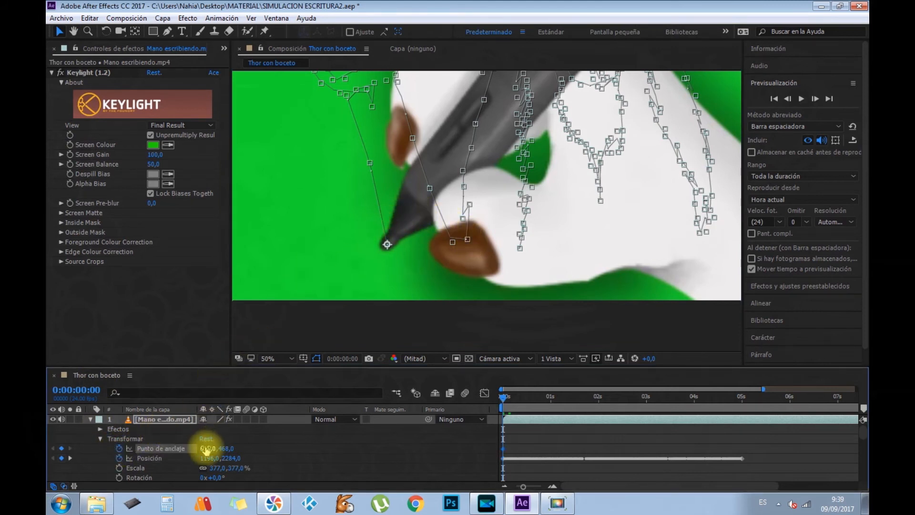
drag(205, 448, 184, 445)
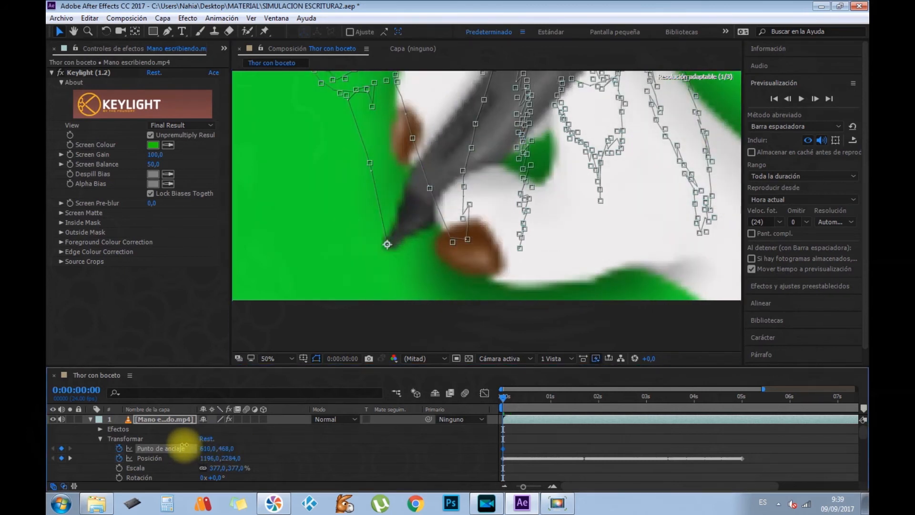
mouse_move(231, 446)
mouse_down()
mouse_move(239, 452)
mouse_move(229, 449)
mouse_up()
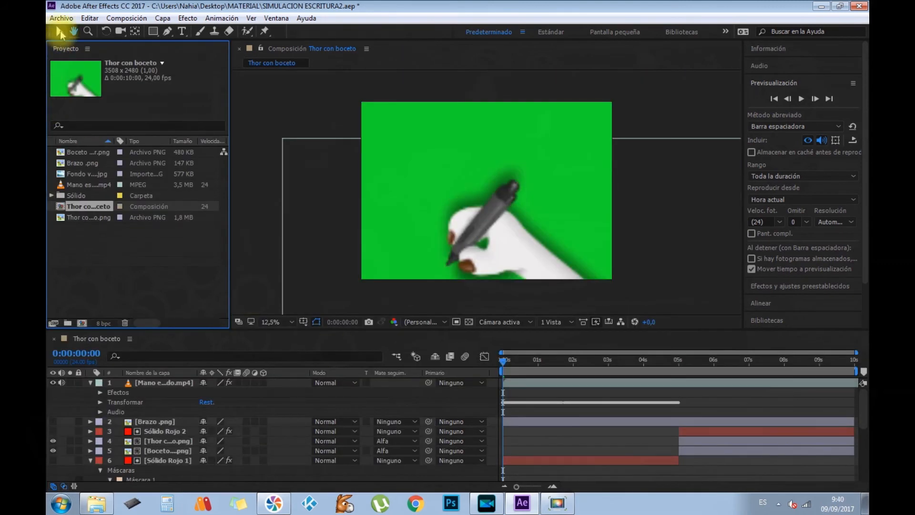
- Move to 0:00:05:00 and copy the mask path of Máscara 1 from the Sólido Rojo 2 layer
click(61, 33)
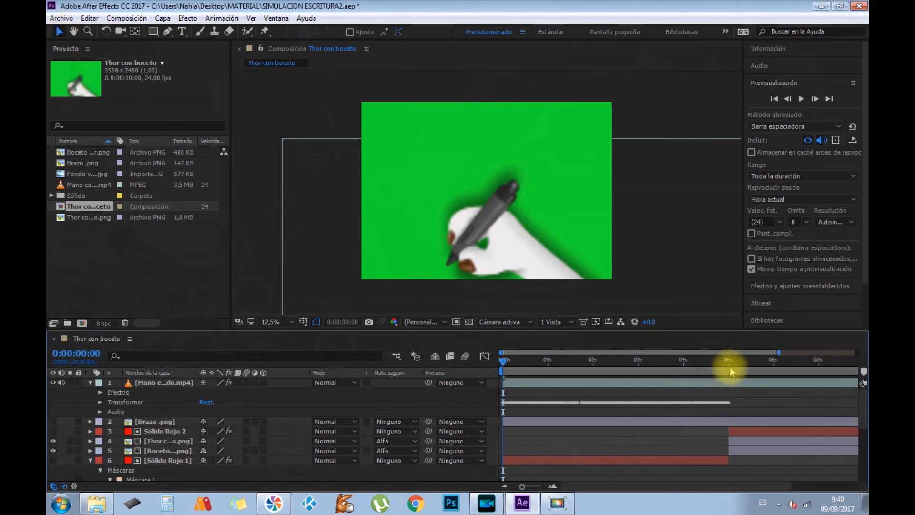
click(729, 365)
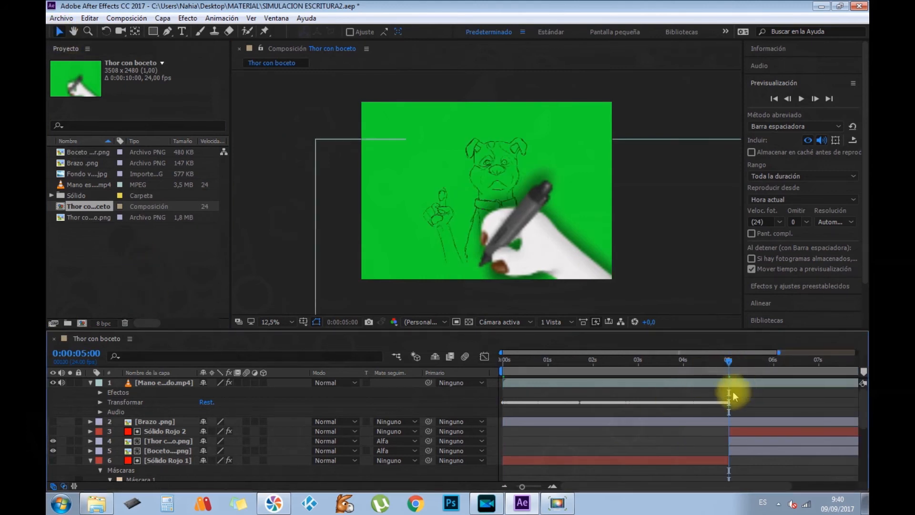
drag(779, 352, 866, 345)
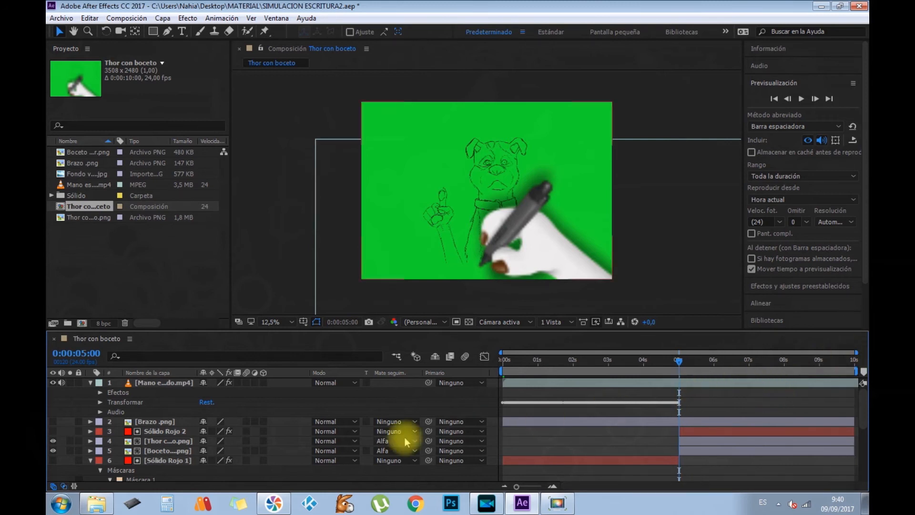
click(90, 431)
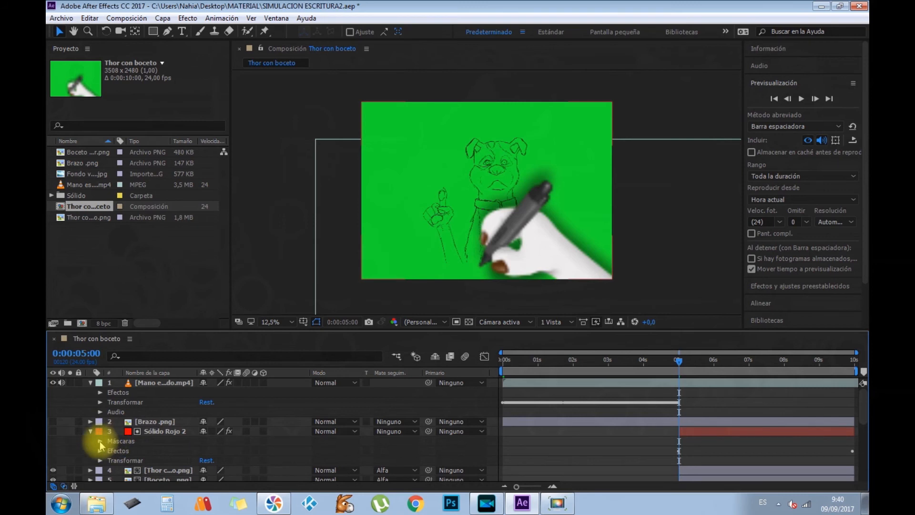
click(100, 441)
click(111, 450)
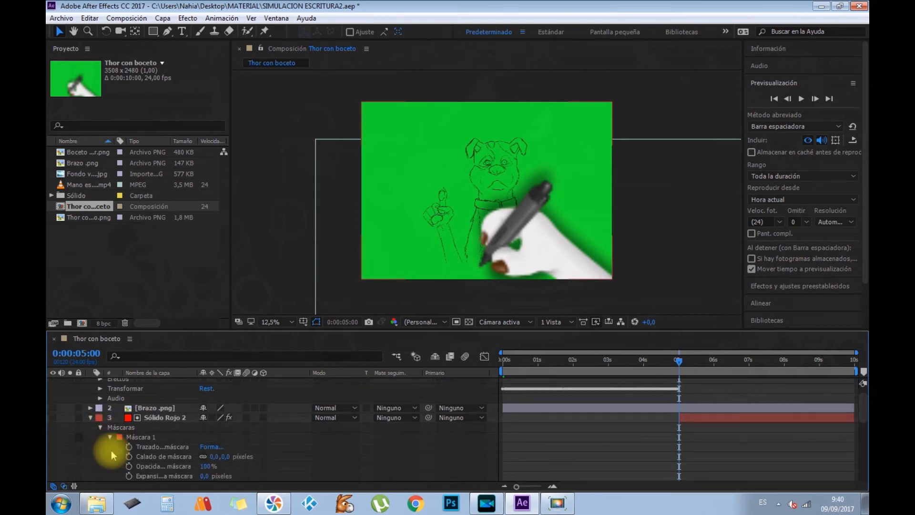
click(164, 447)
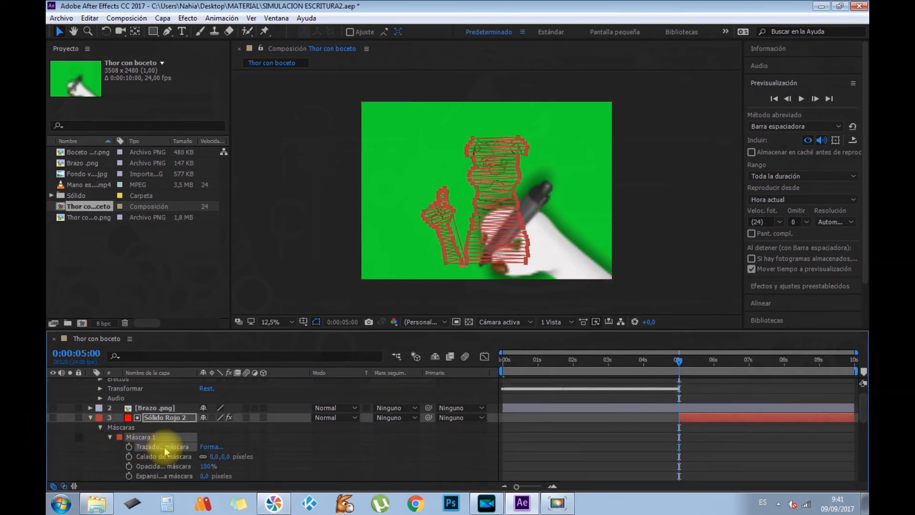
key(ctrl+c)
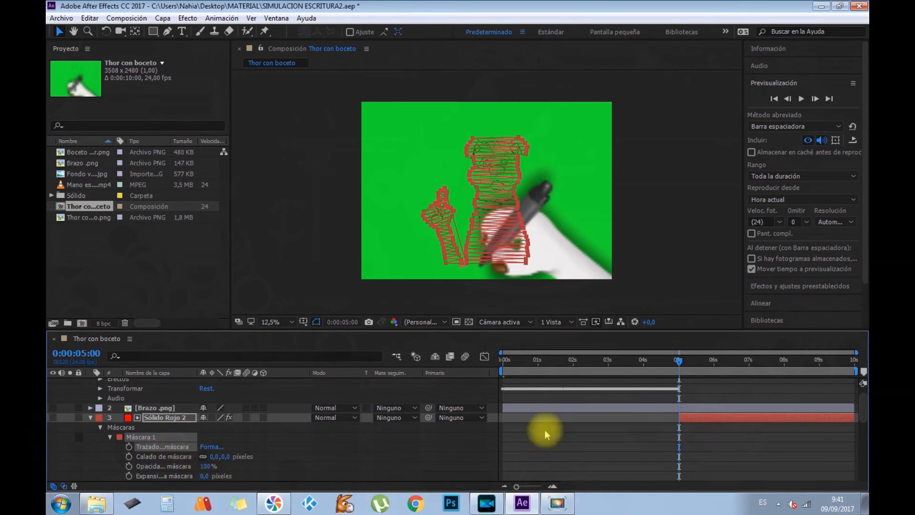
- Paste the copied colouring path into the Position property of Mano escribiendo.mp4 at 0:00:05:00
scroll(325, 440, up, 1)
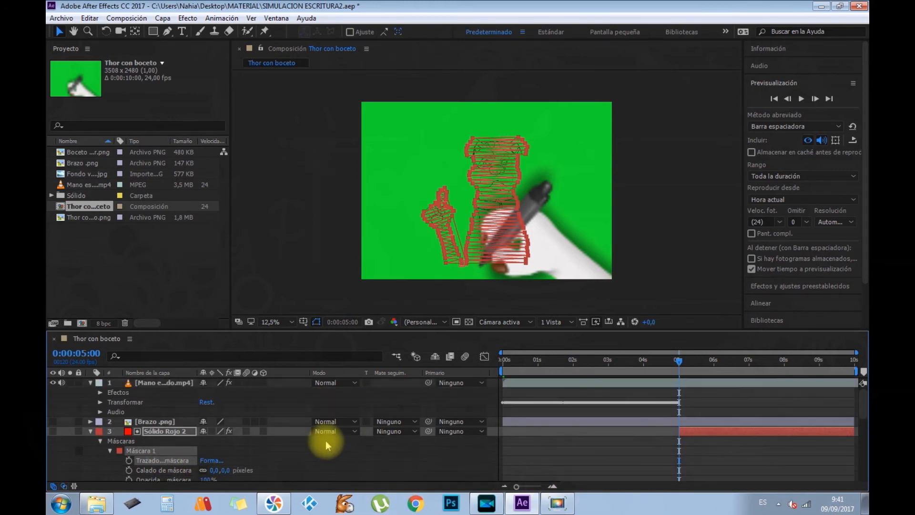
click(100, 402)
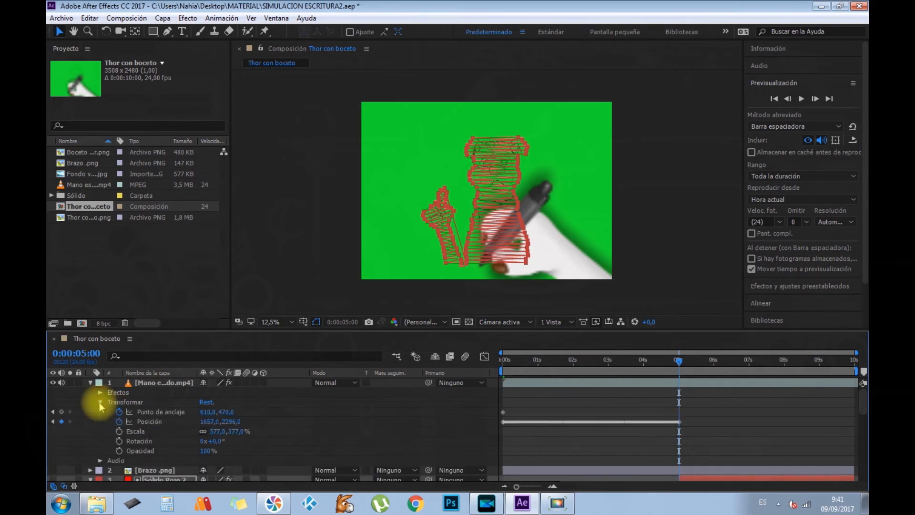
click(144, 422)
key(ctrl+v)
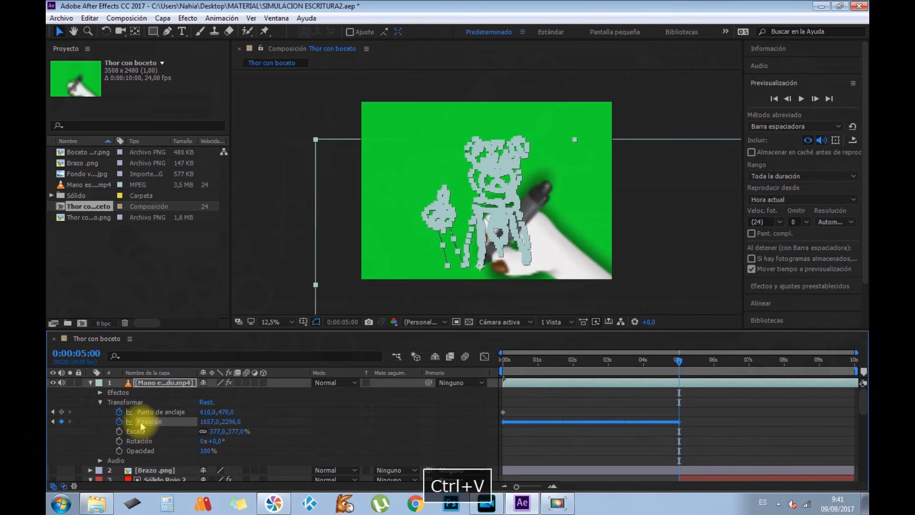
- Stretch the newly pasted Position keyframes to the composition's end at 10 s and collapse the Mano escribiendo.mp4 layer
click(786, 422)
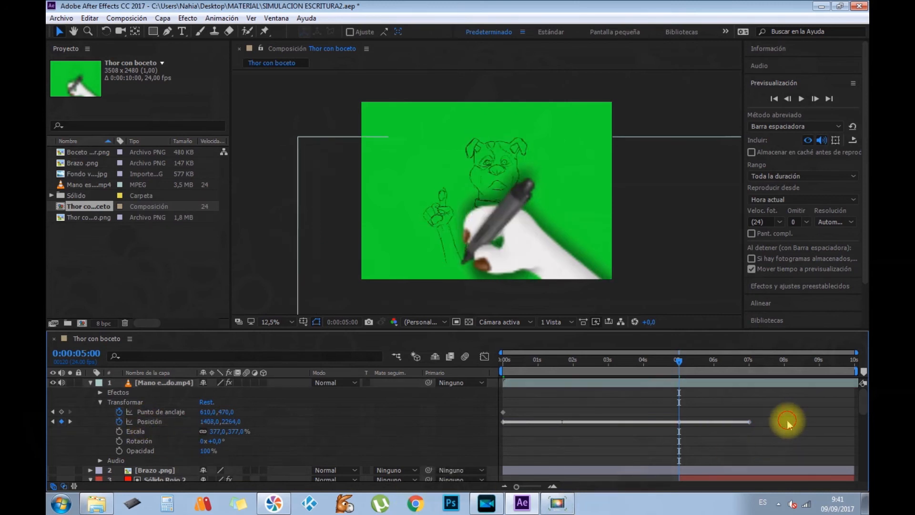
click(750, 422)
drag(766, 422, 855, 426)
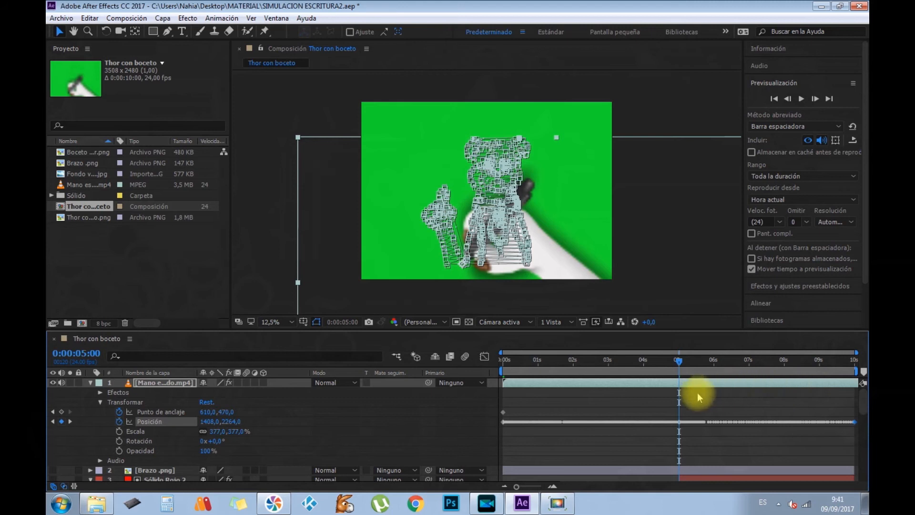
click(776, 410)
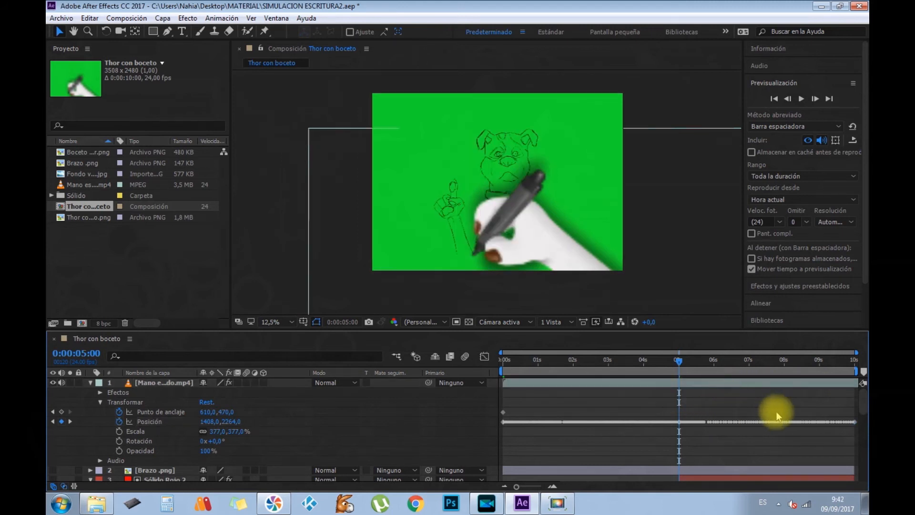
click(91, 383)
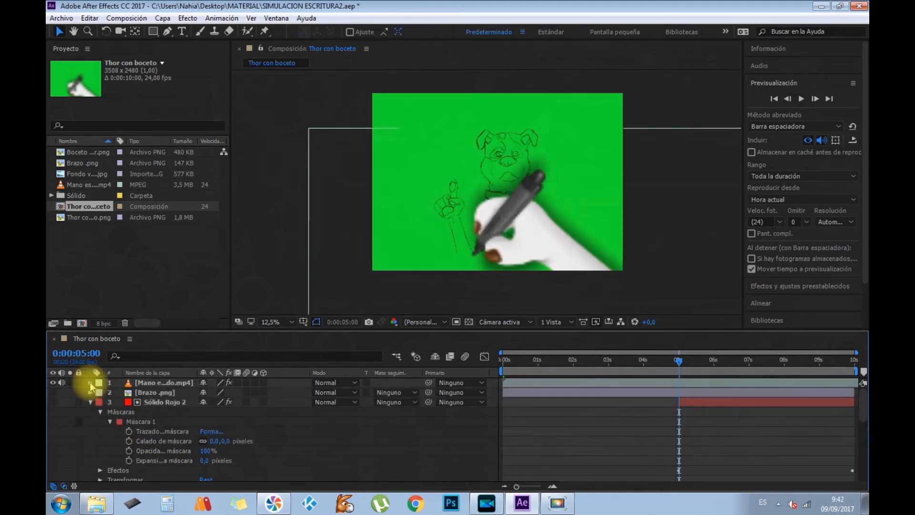
- Hide Mano escribiendo.mp4, show the Brazo .png layer instead, and expand its transform properties
click(54, 383)
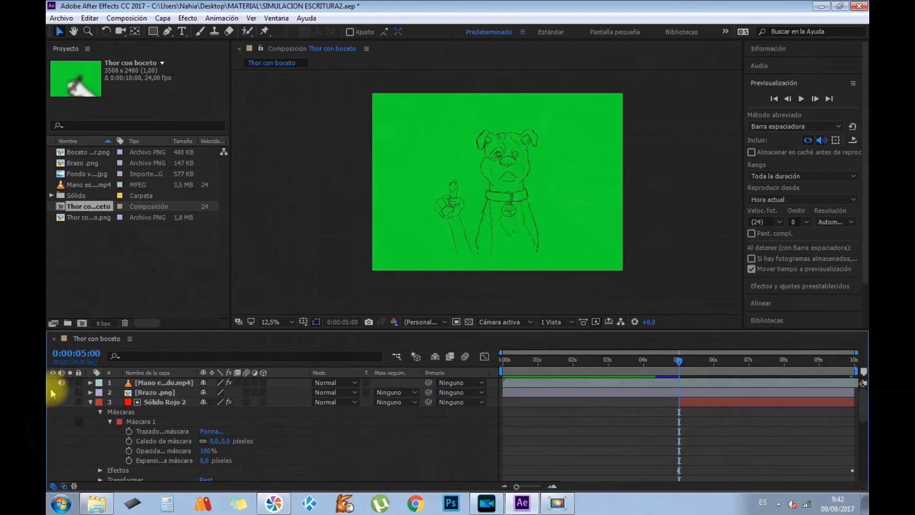
click(52, 392)
click(90, 392)
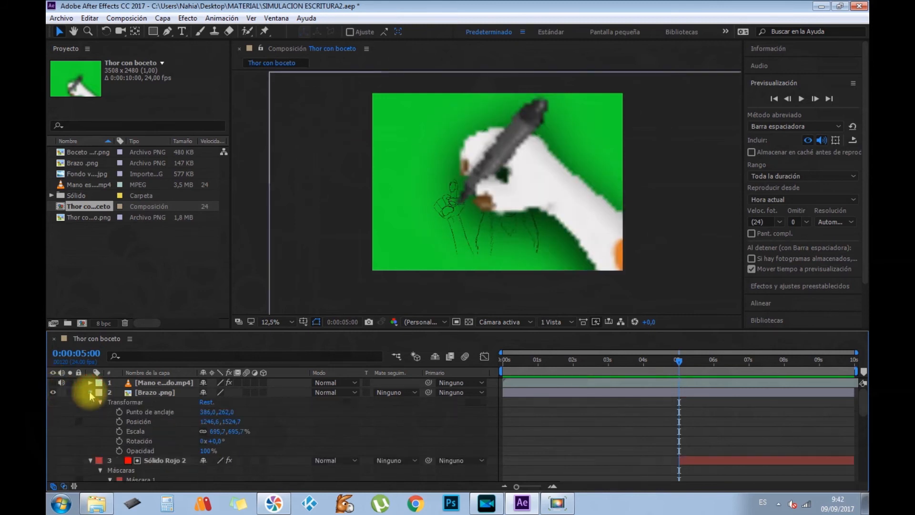
- Copy the mask path of Máscara 1 from the Sólido Rojo 1 layer
scroll(112, 457, down, 3)
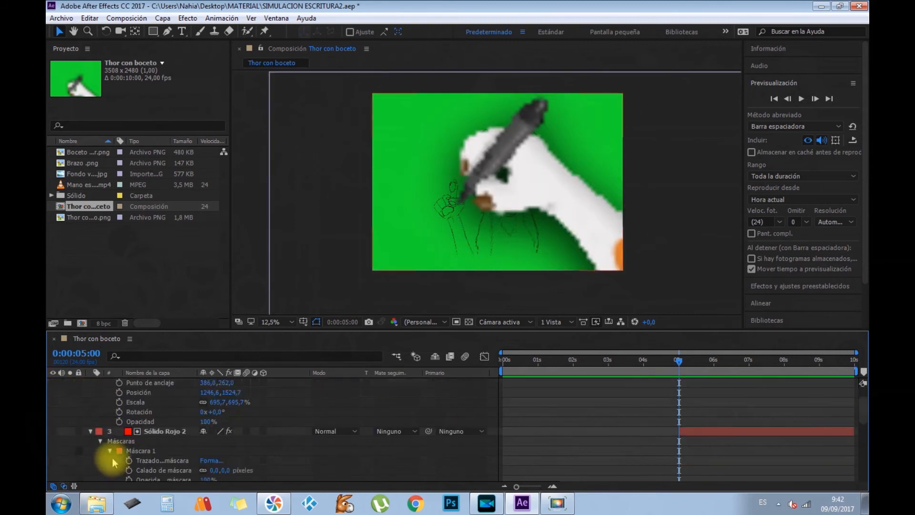
scroll(113, 457, down, 1)
scroll(119, 464, down, 1)
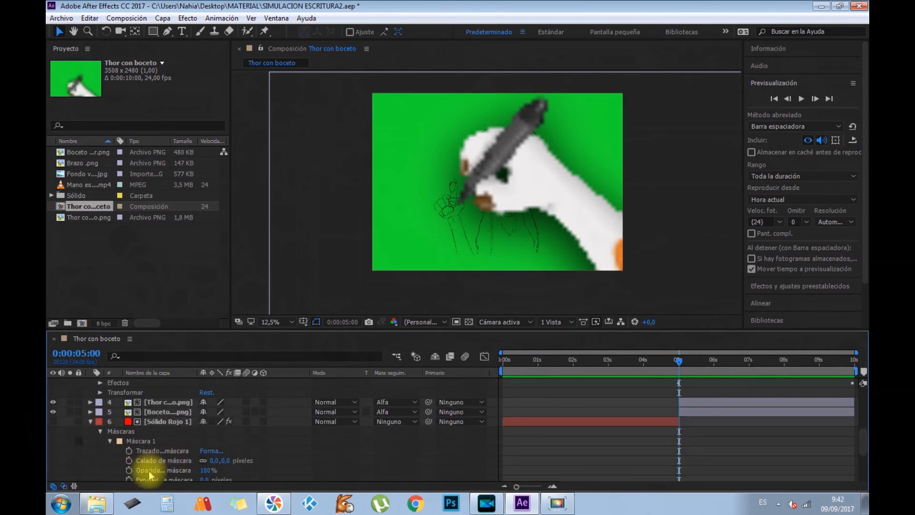
click(149, 450)
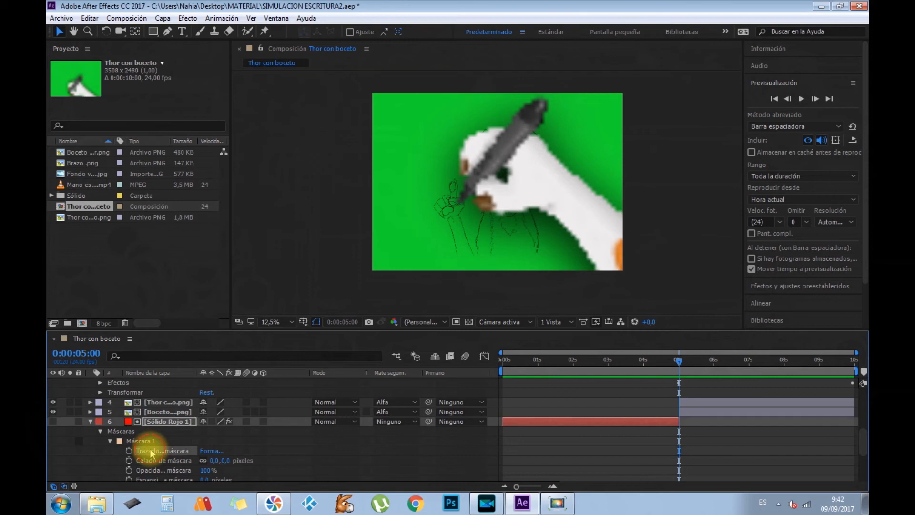
key(ctrl+c)
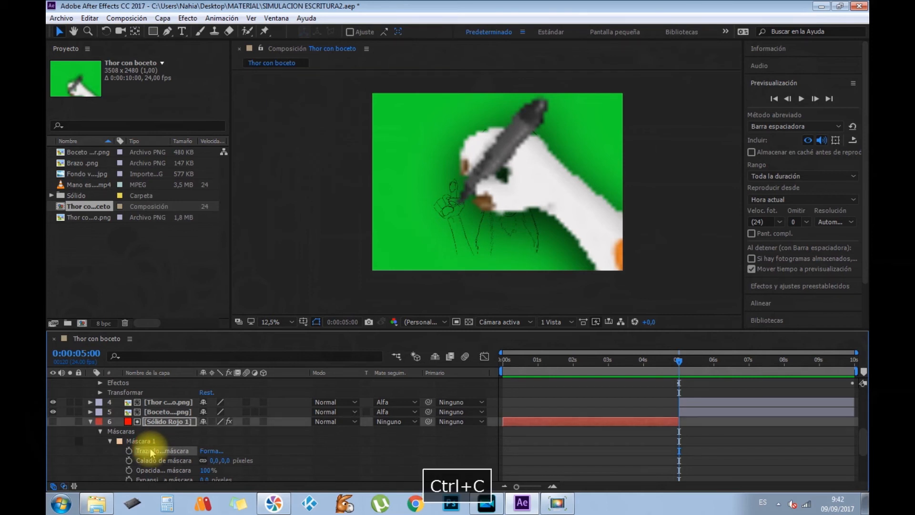
- Return to 0:00:00:00, enable Position keyframing on Brazo .png and paste the copied sketch path into that property
click(676, 362)
key(Home)
scroll(550, 427, up, 5)
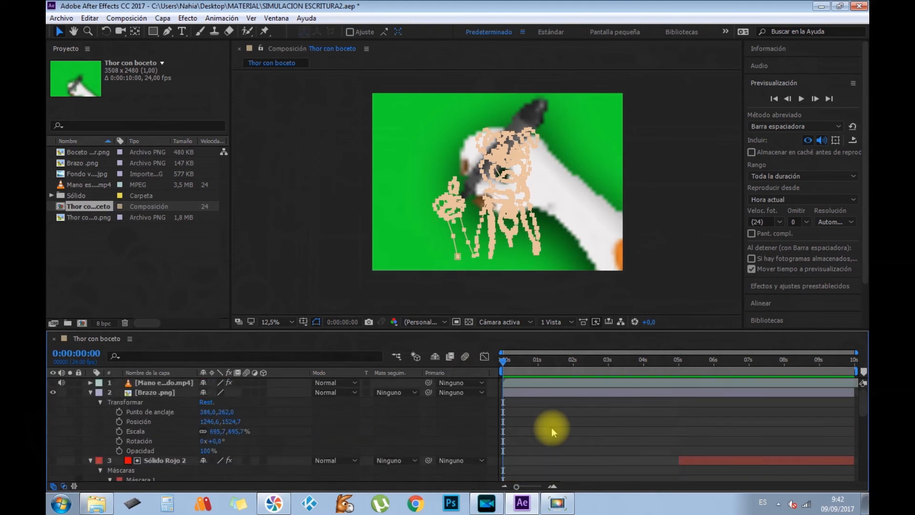
click(119, 421)
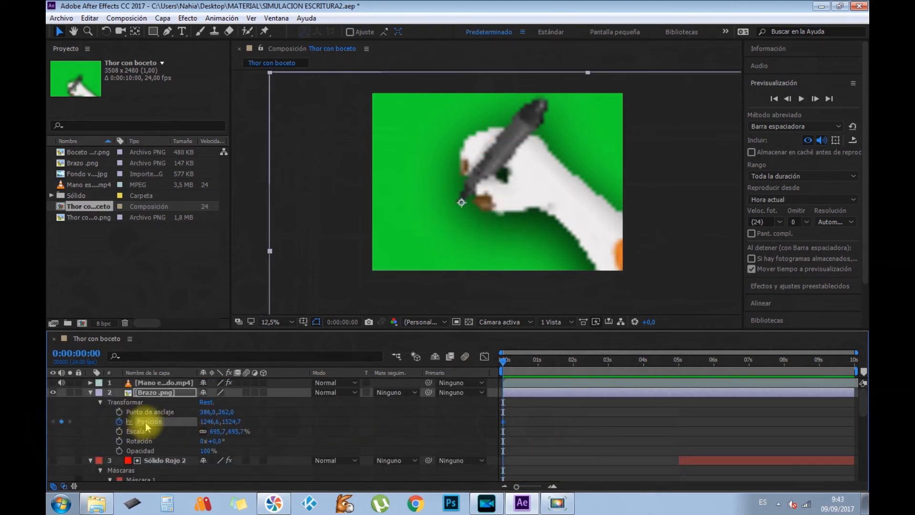
key(ctrl+v)
- Stretch the pasted Position keyframes of Brazo .png so the last one falls at 5 s
click(679, 362)
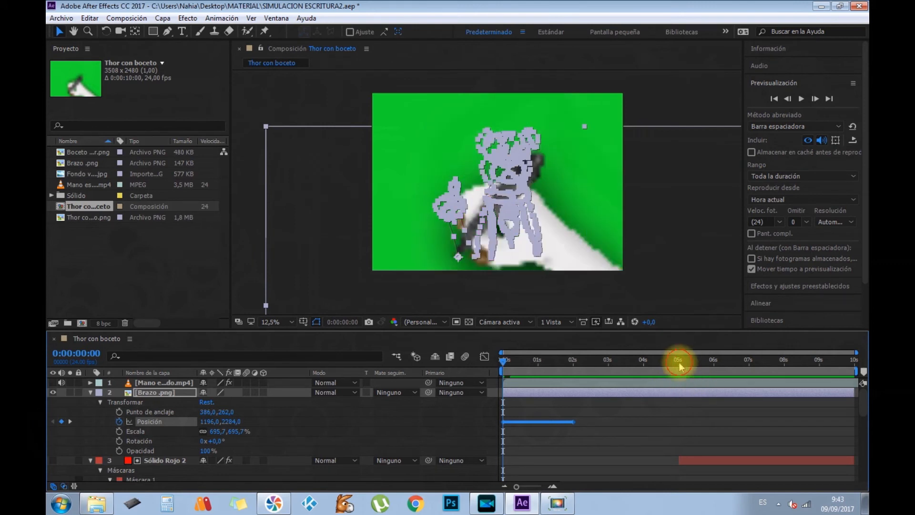
click(575, 421)
drag(575, 422, 682, 417)
- Preview the arm's sketching motion from the start of the composition until just past 5 s
drag(679, 362, 485, 372)
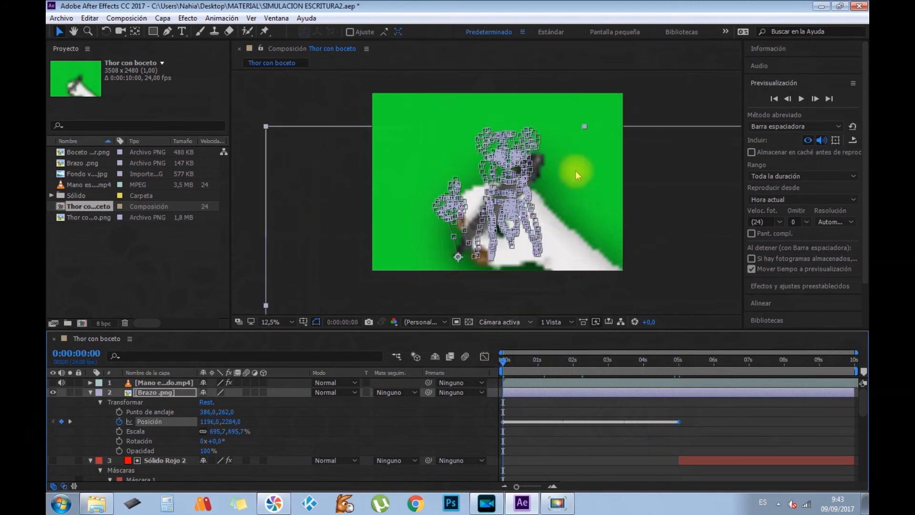
click(654, 111)
click(801, 99)
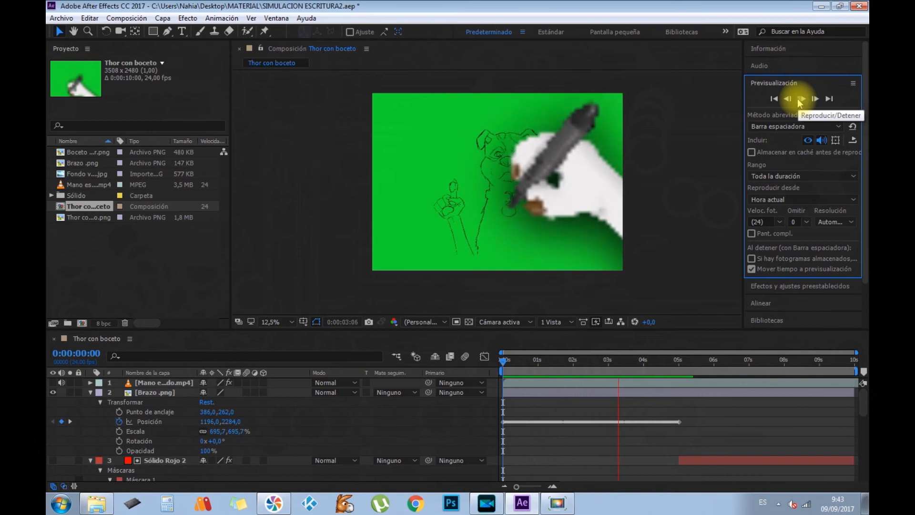
click(801, 99)
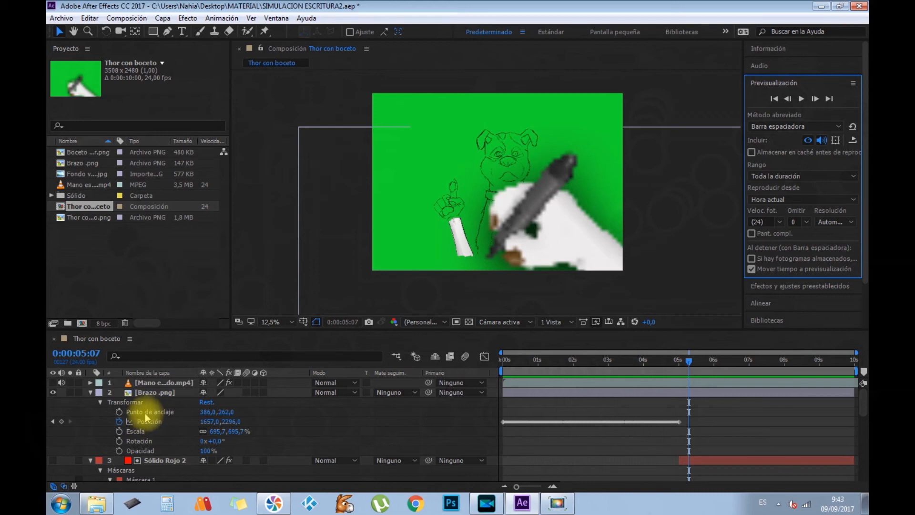
- Go back to 0:00:05:00 and copy the Máscara 1 path from the Sólido Rojo 2 layer
drag(685, 362, 679, 364)
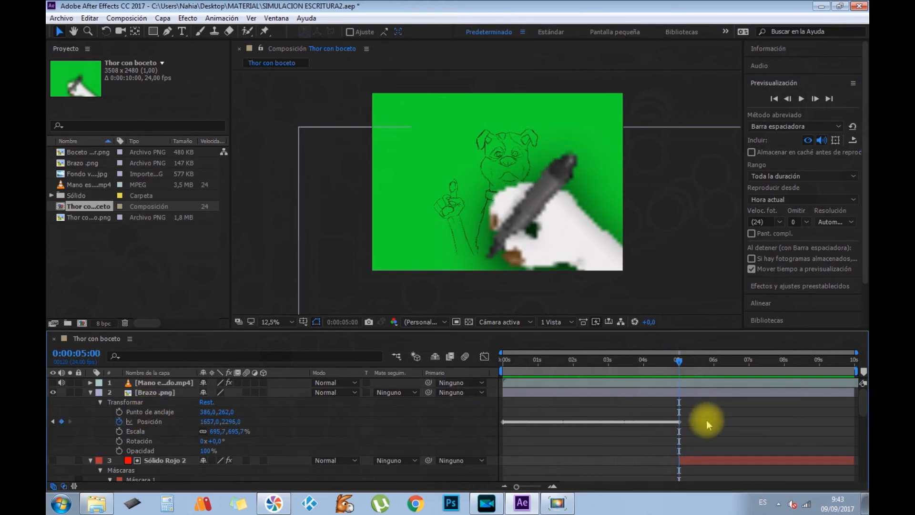
scroll(239, 456, down, 3)
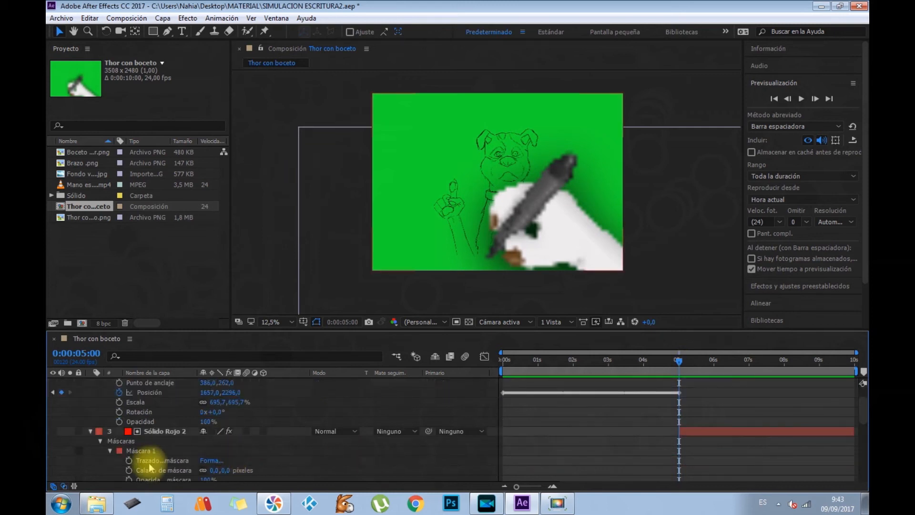
click(146, 459)
key(ctrl+c)
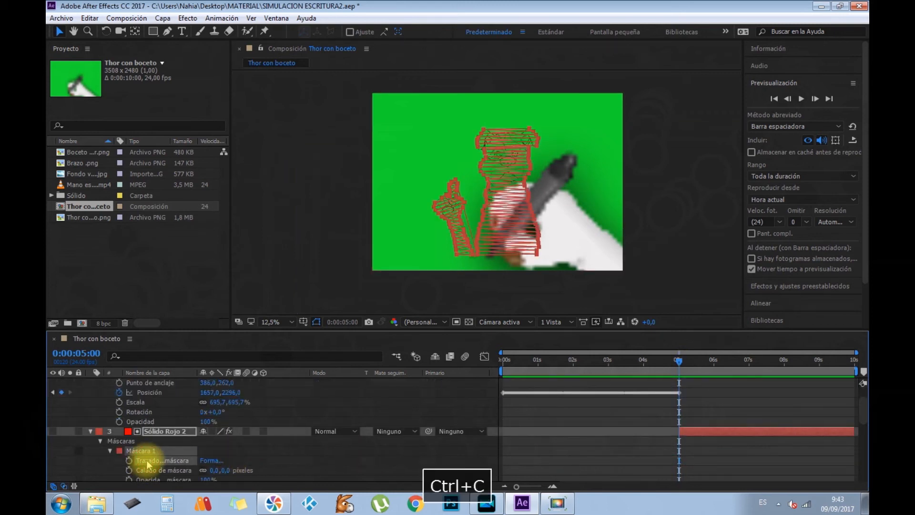
- Paste the copied colouring path into the Position property of Brazo .png at 0:00:05:00
scroll(246, 458, up, 3)
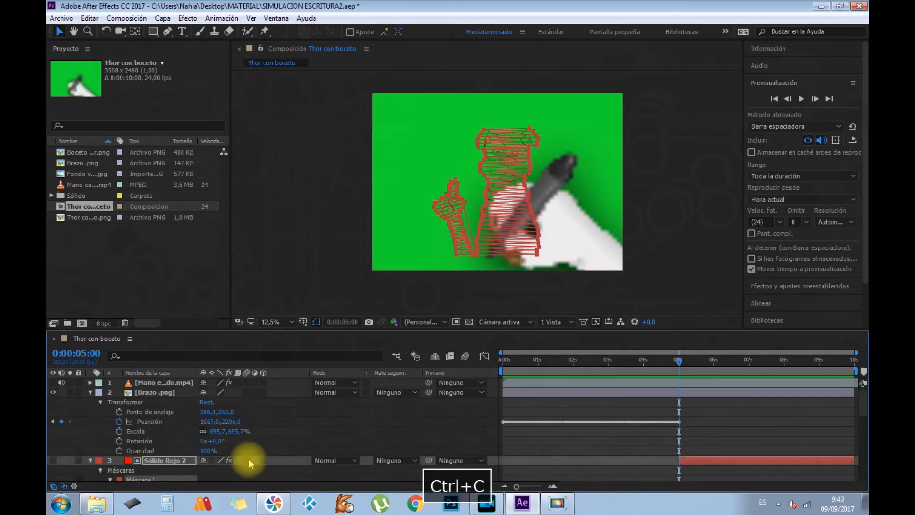
click(158, 424)
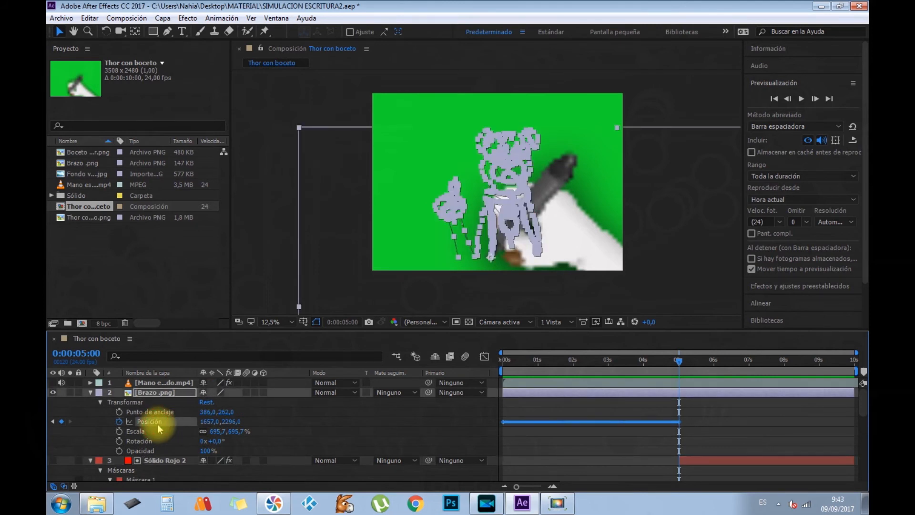
key(ctrl+v)
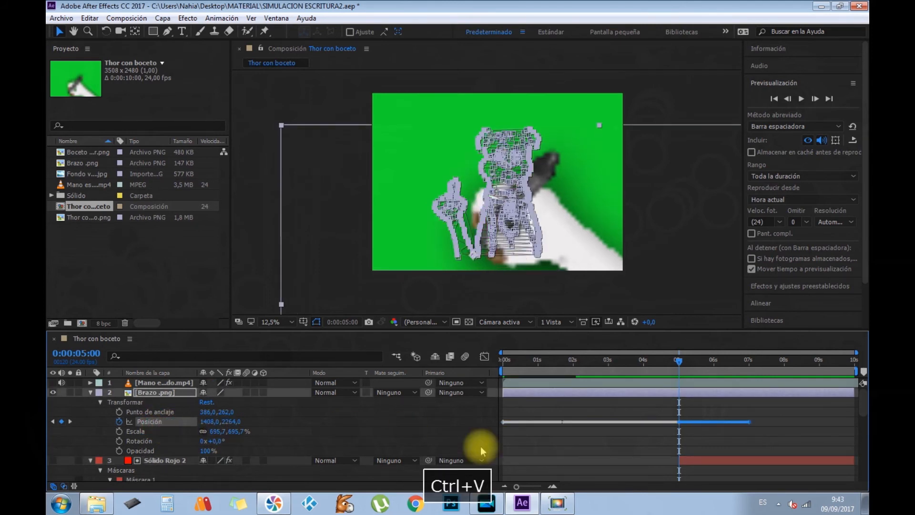
- Stretch the new Brazo .png Position keyframes to the composition's end at 10 s and preview the colouring motion
click(788, 422)
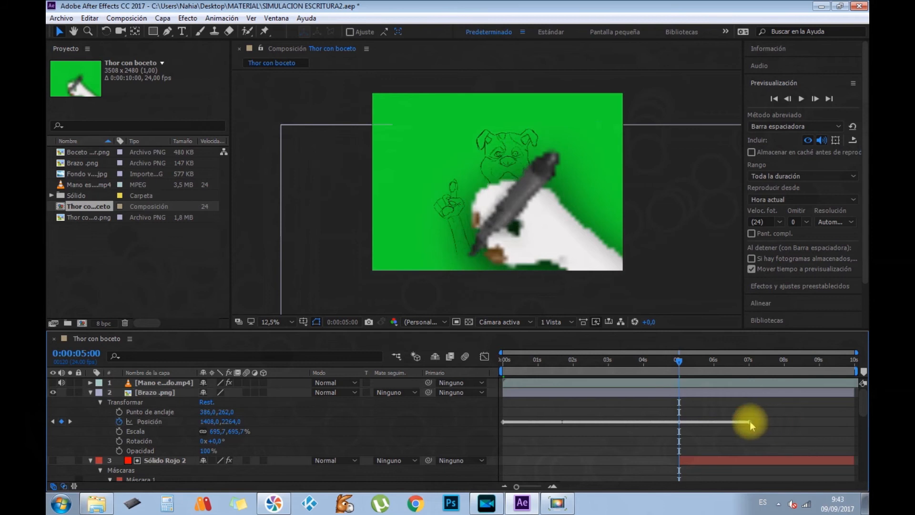
click(750, 421)
drag(759, 425, 843, 425)
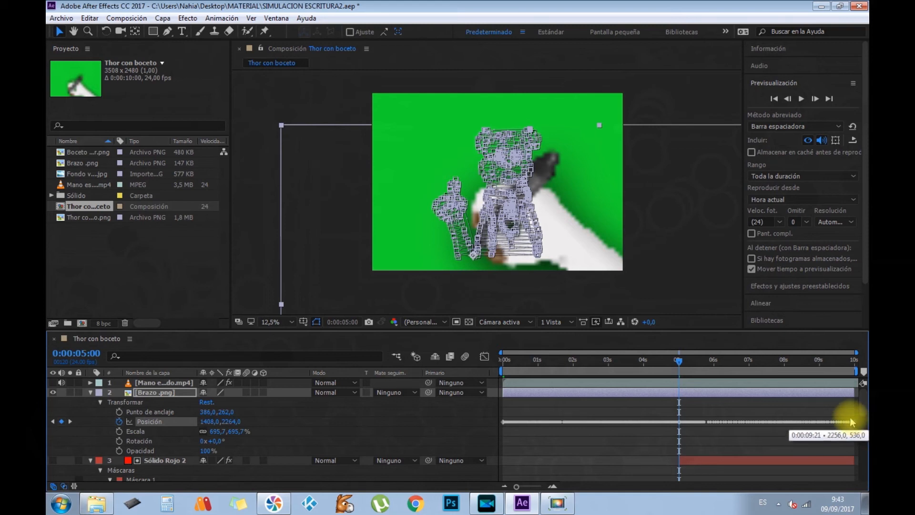
click(670, 96)
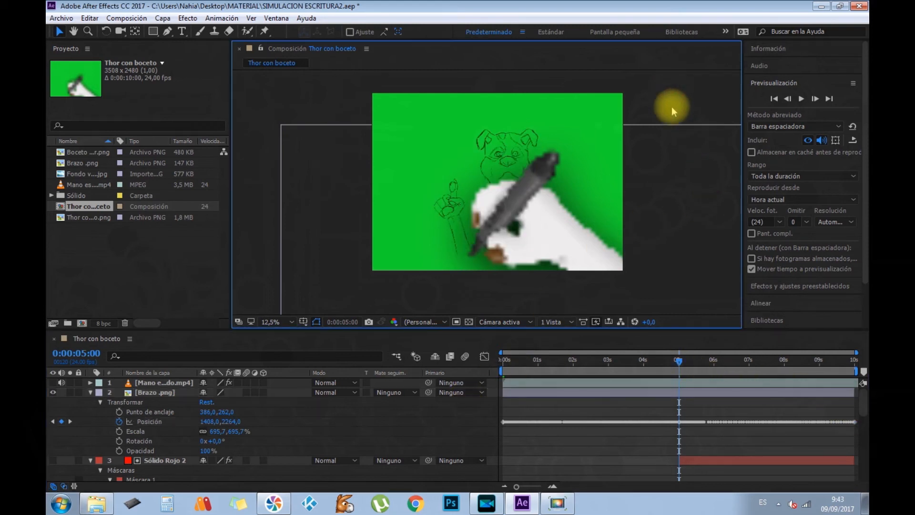
click(801, 99)
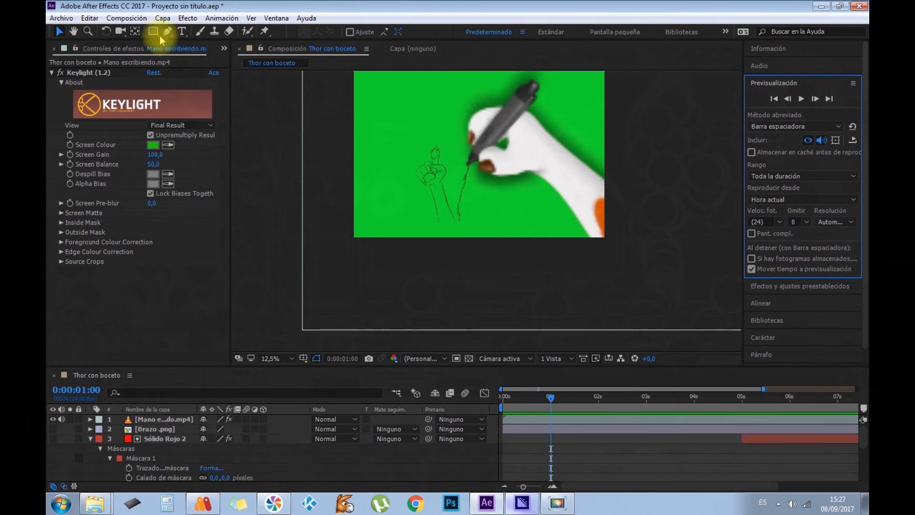
- Send the Thor con boceto composition to the Adobe Media Encoder queue and set its output file to Thor con boceto2 on the Escritorio
click(119, 15)
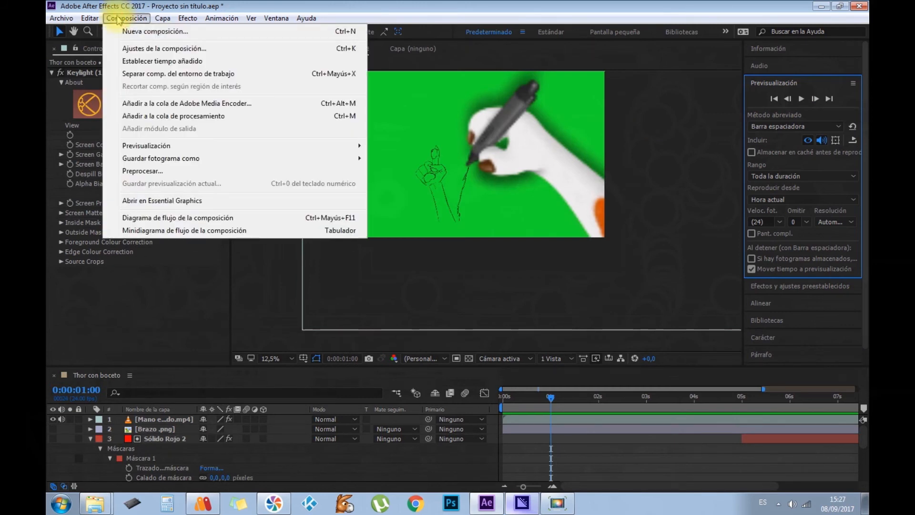
click(154, 104)
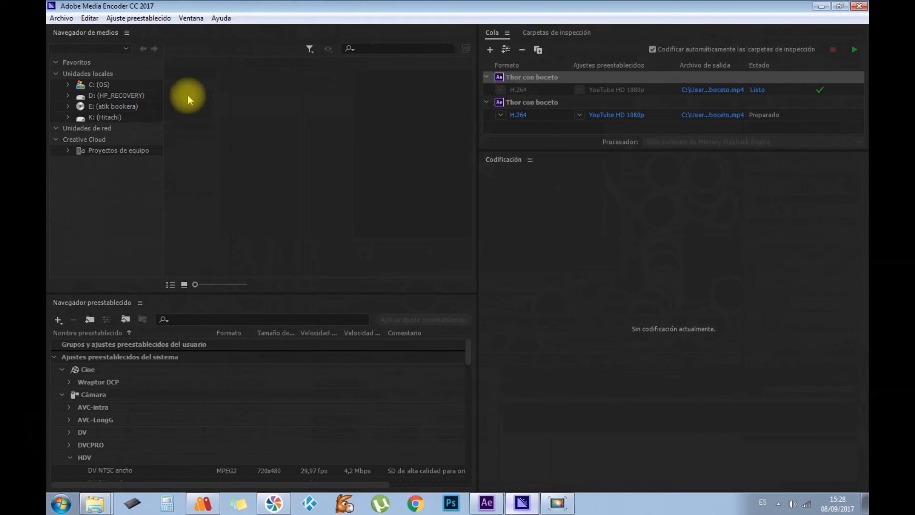
click(727, 117)
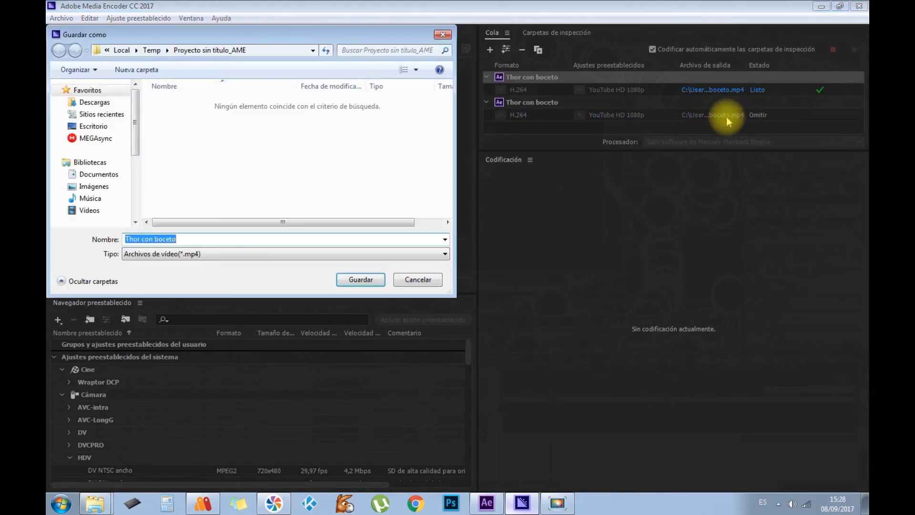
click(101, 126)
click(184, 239)
click(188, 239)
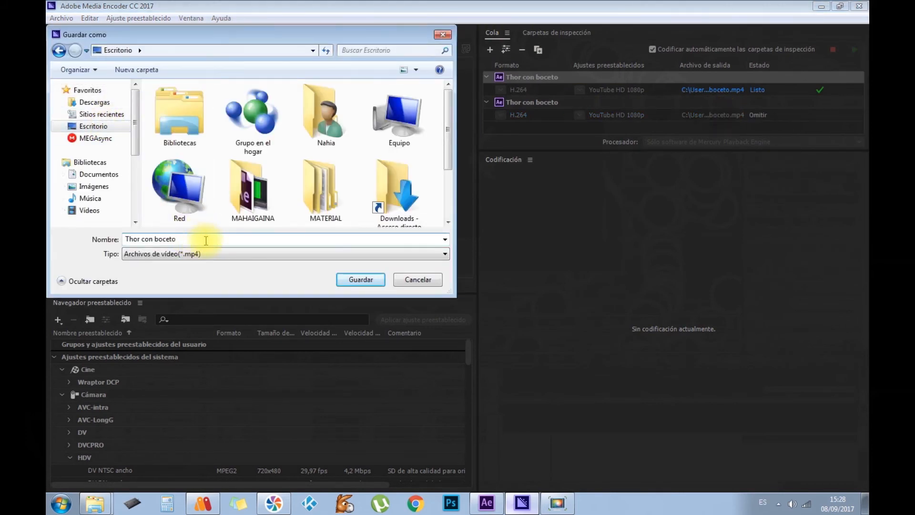
text(2)
click(360, 280)
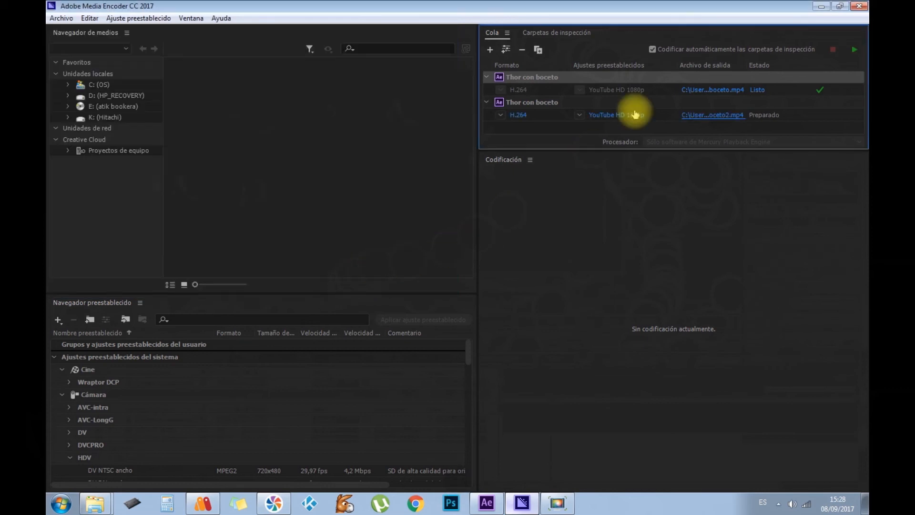
- Encode the queued H.264 video and close Adobe Media Encoder
click(854, 49)
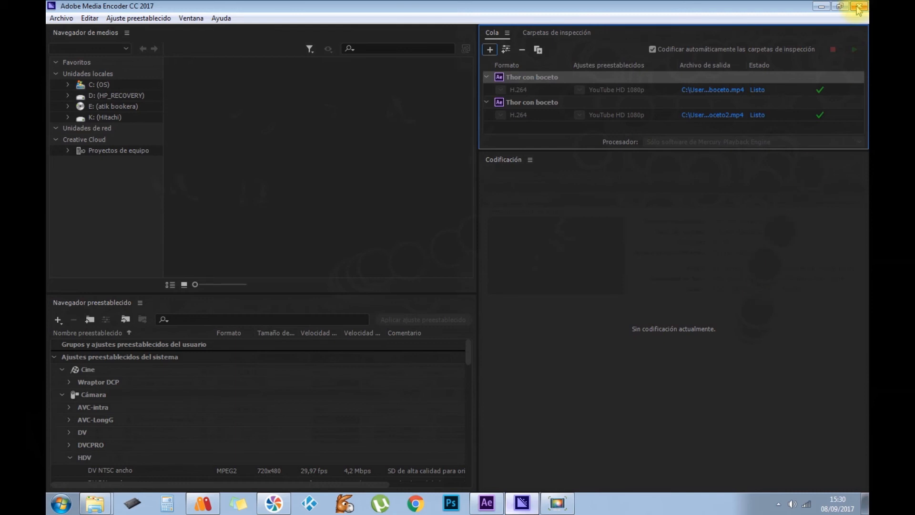
click(858, 7)
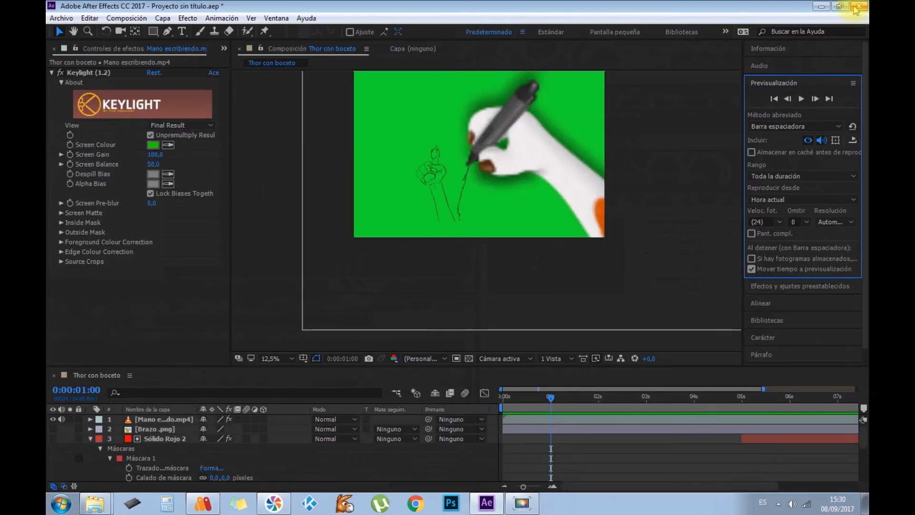
- Minimize the open windows, play the exported Thor con boceto2 video from the desktop and close the player
click(823, 7)
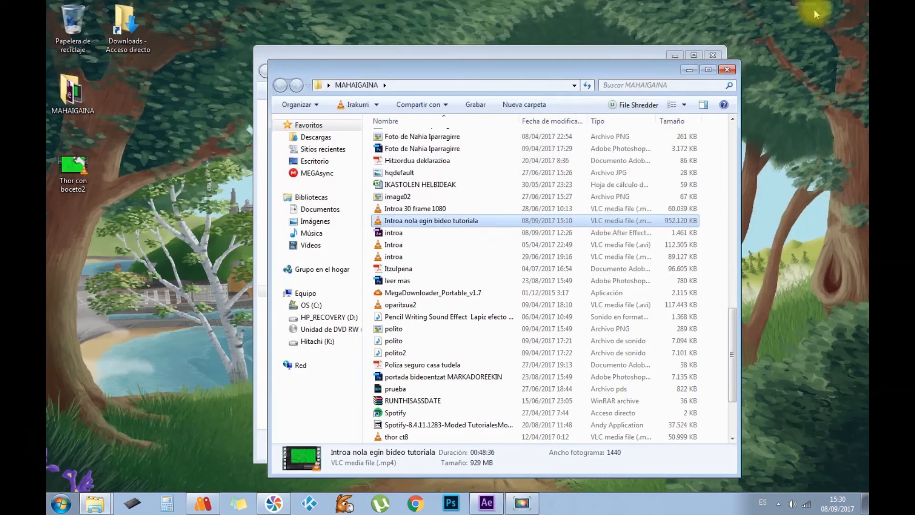
click(690, 60)
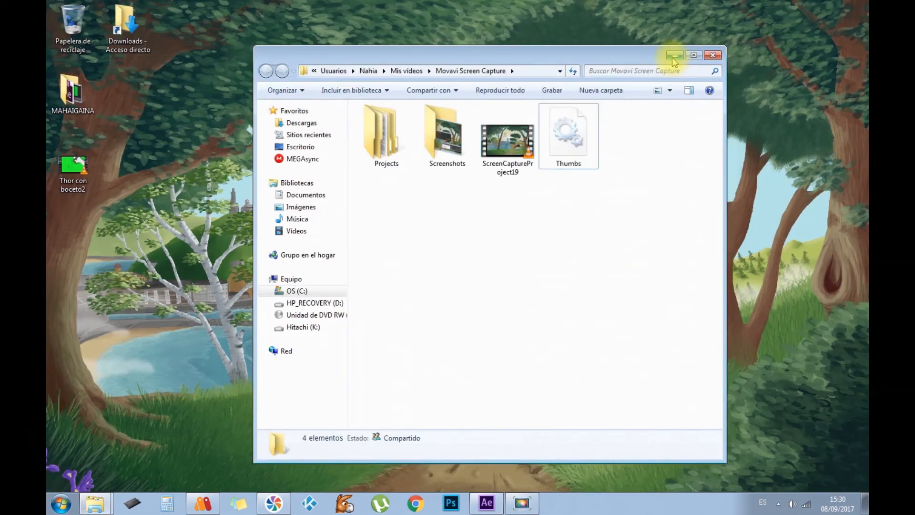
click(674, 57)
double_click(77, 172)
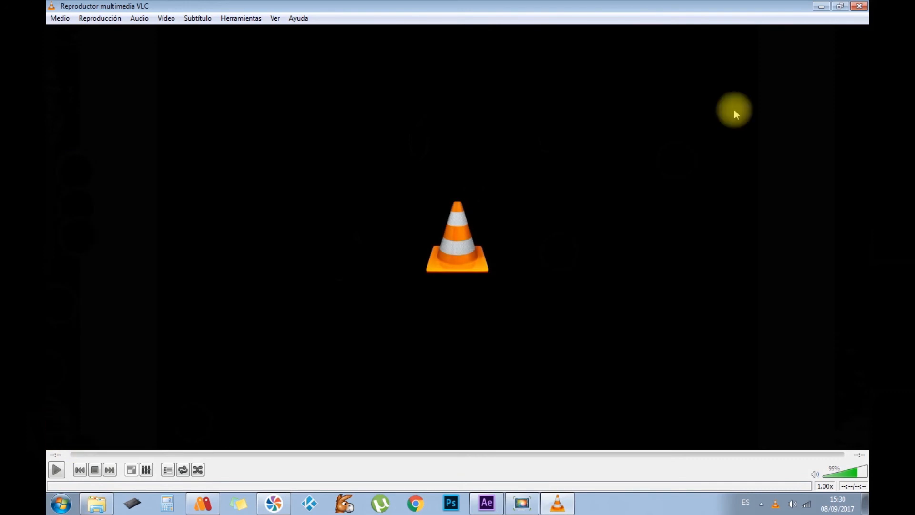
click(860, 6)
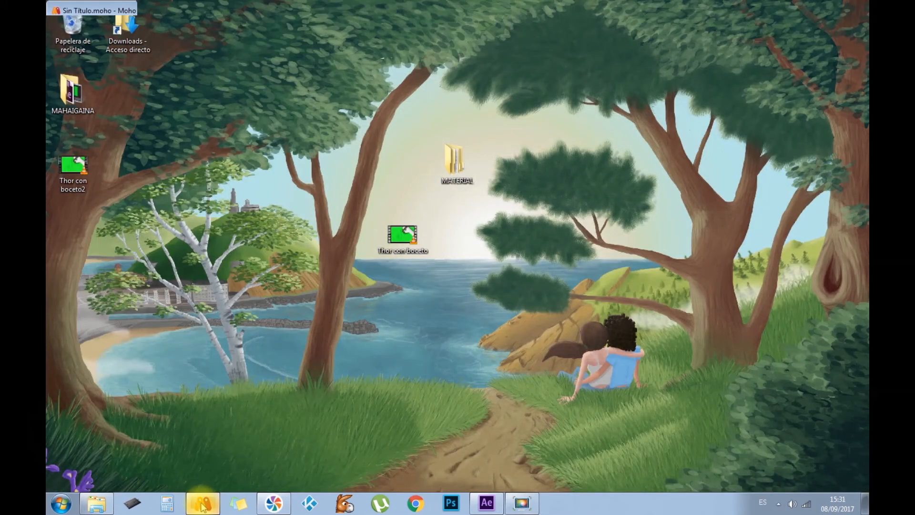
- Switch to Moho and create a new project
click(203, 502)
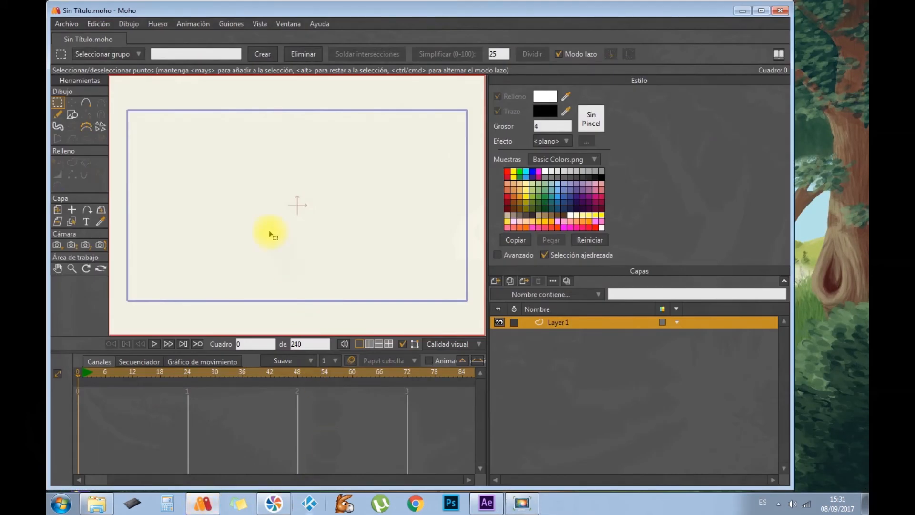
click(67, 23)
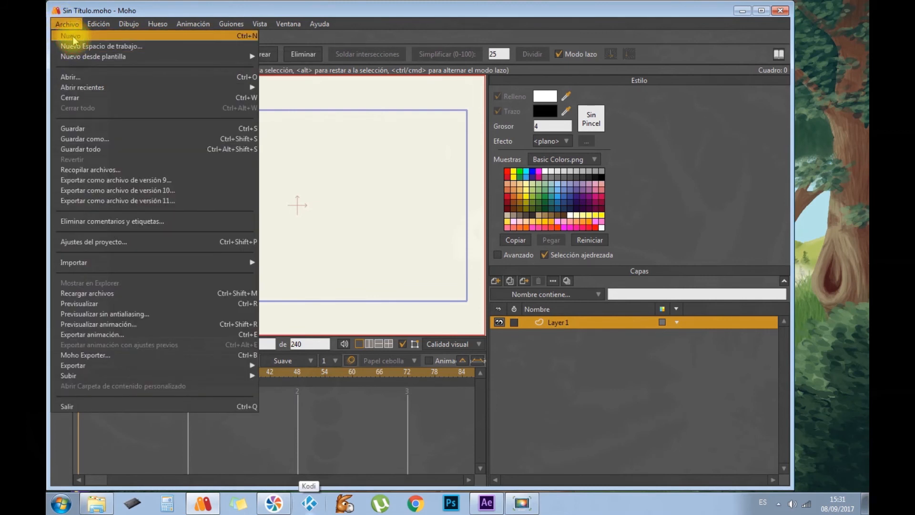
click(73, 36)
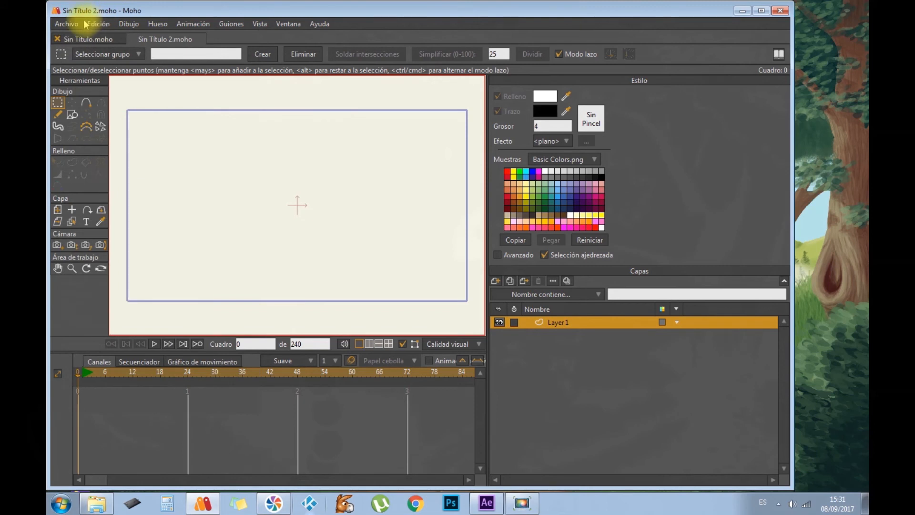
- Open the project settings and set the background colour to bright green 3DF804
click(66, 23)
mouse_move(80, 56)
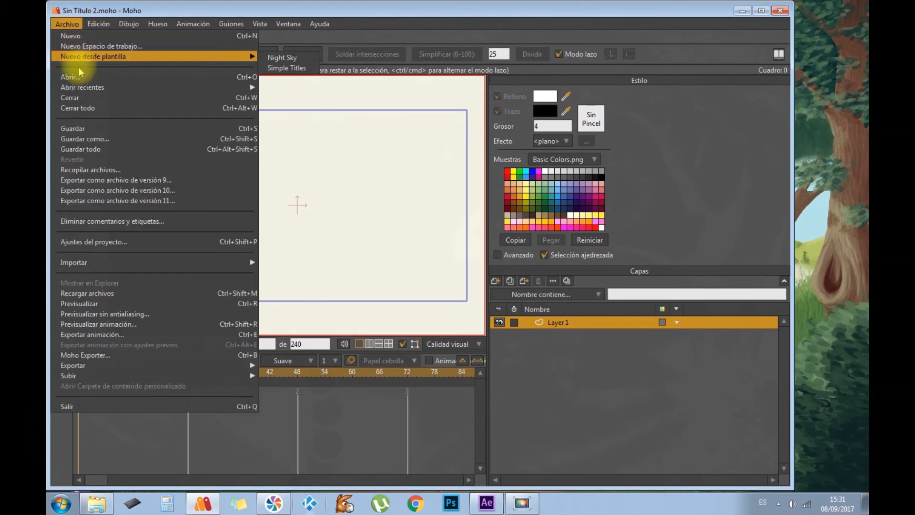
click(99, 245)
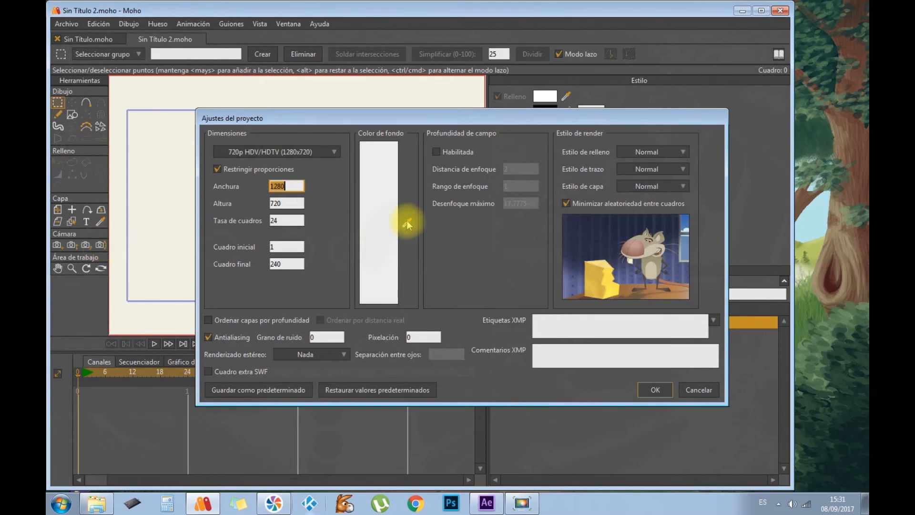
click(391, 220)
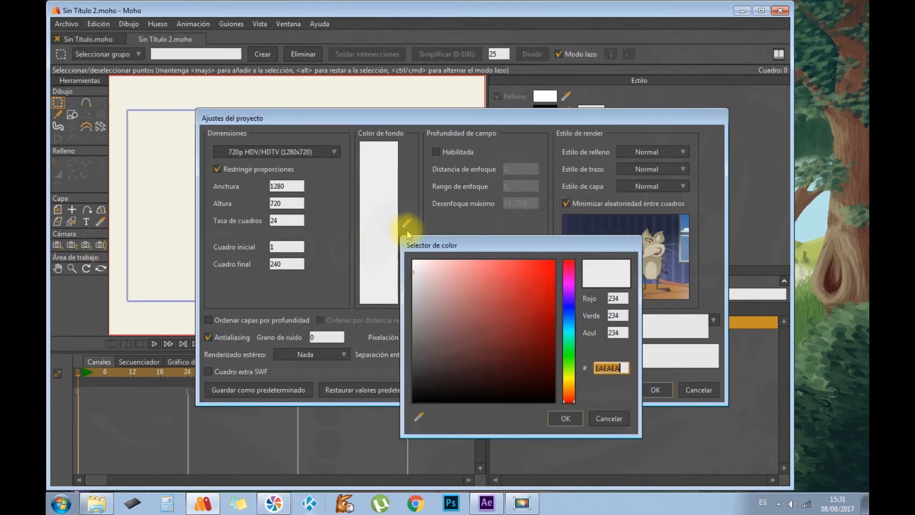
click(570, 357)
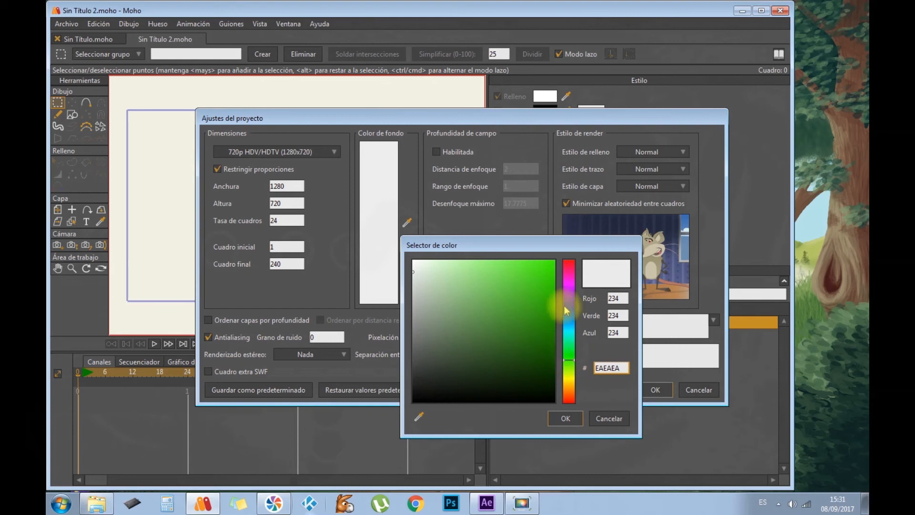
click(552, 263)
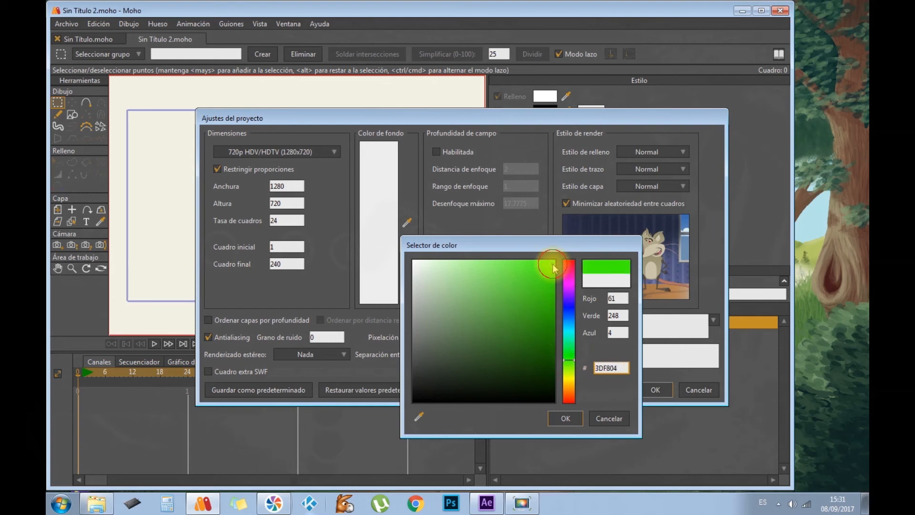
click(562, 416)
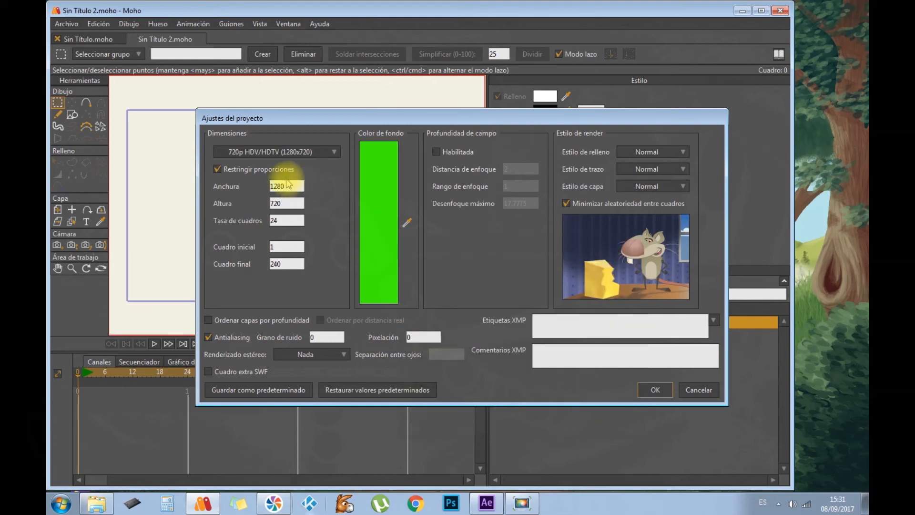
- Set the project's final frame to 300, apply the settings and maximize the Moho window
click(280, 220)
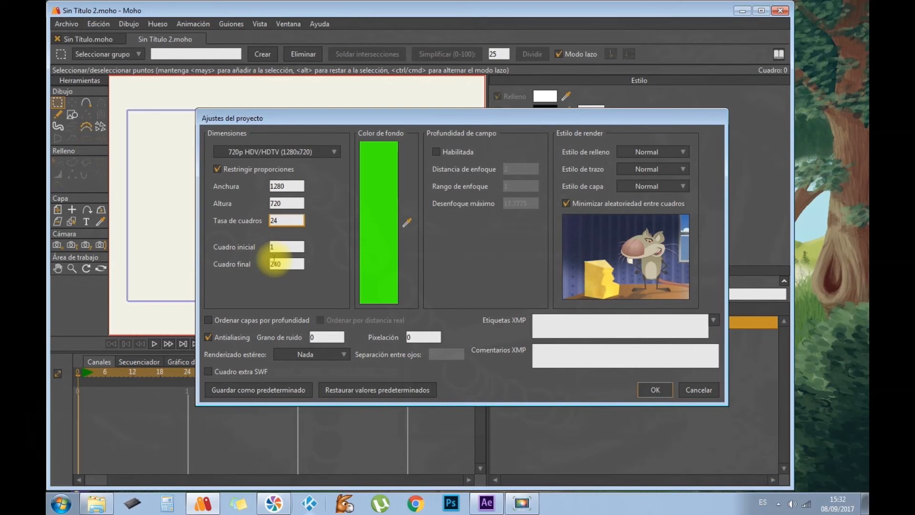
click(281, 263)
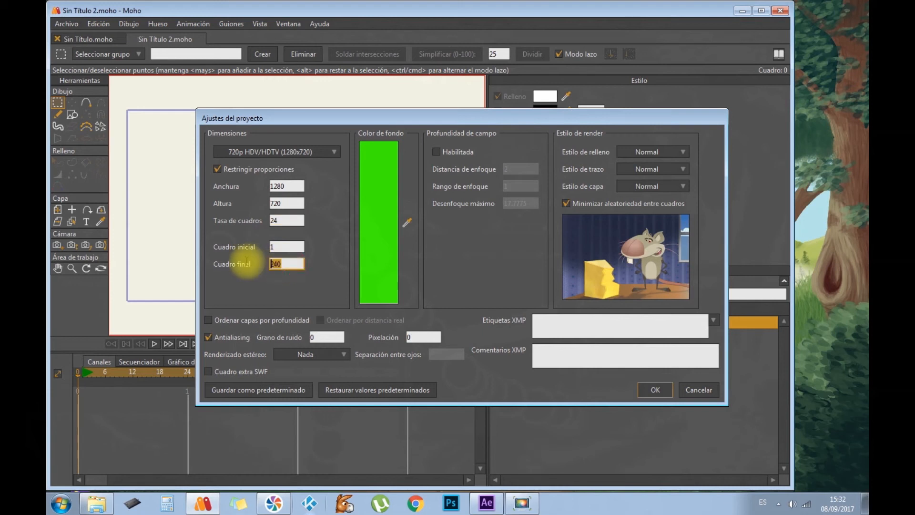
text(300)
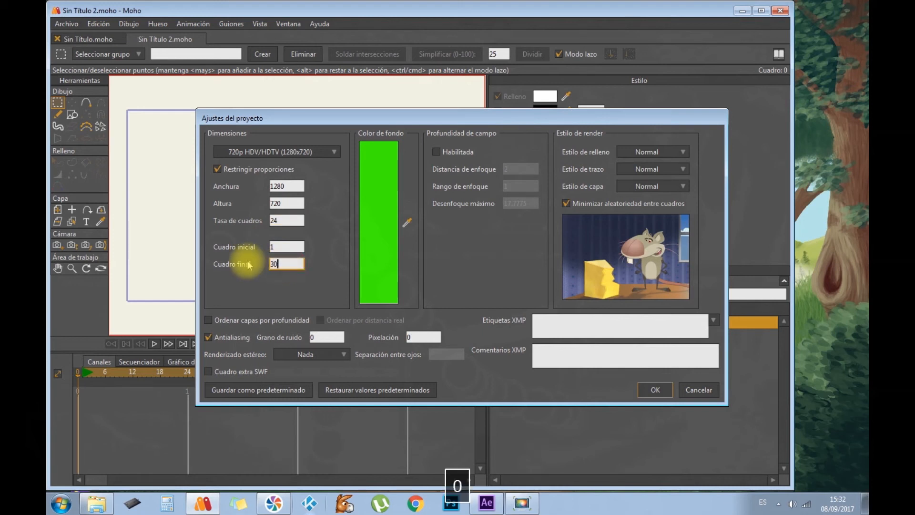
click(656, 390)
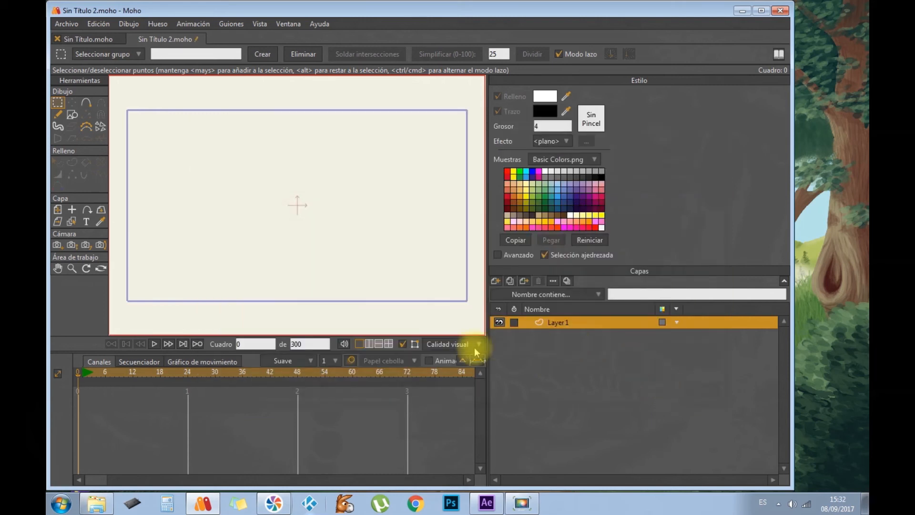
click(761, 11)
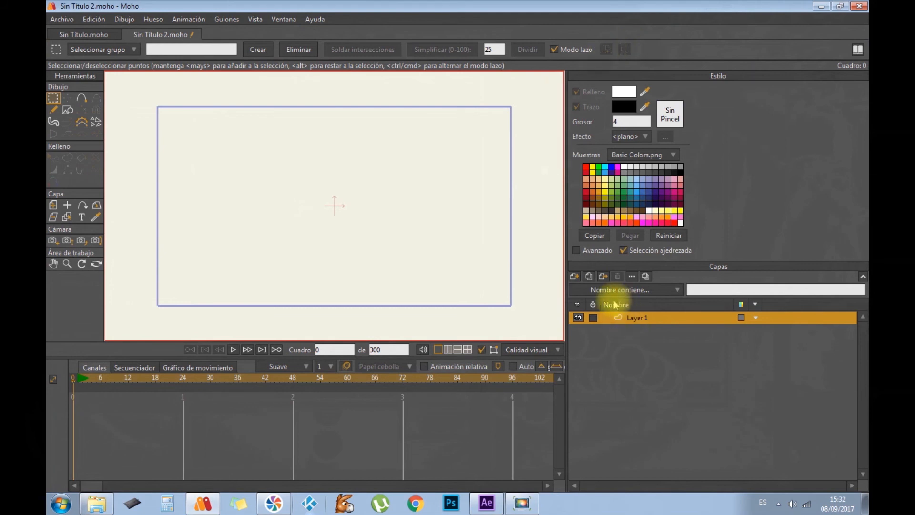
- Add an image layer using the Brazo picture from the project's Imágenes folder
click(575, 276)
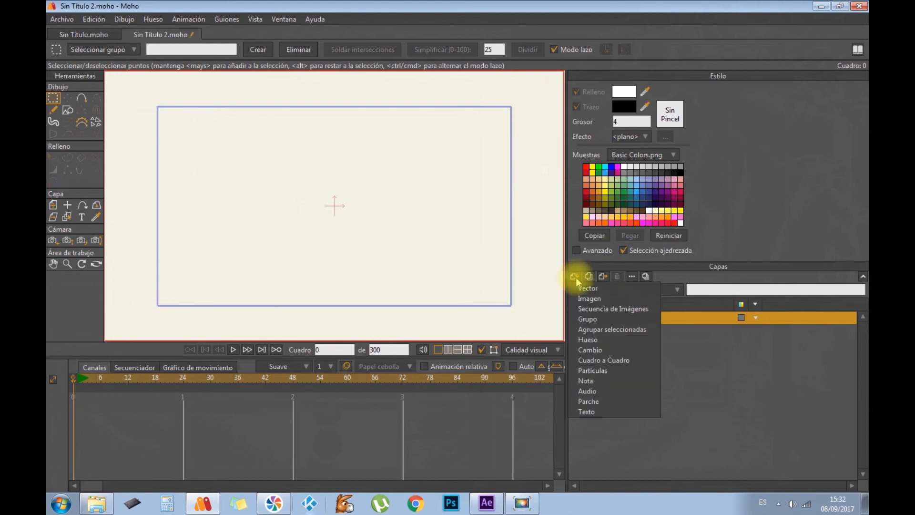
click(589, 299)
double_click(193, 94)
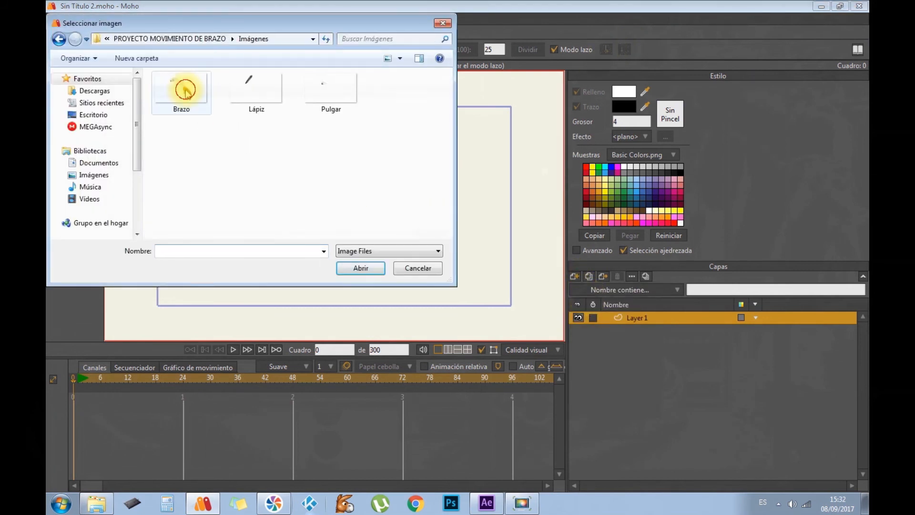
click(177, 113)
click(358, 267)
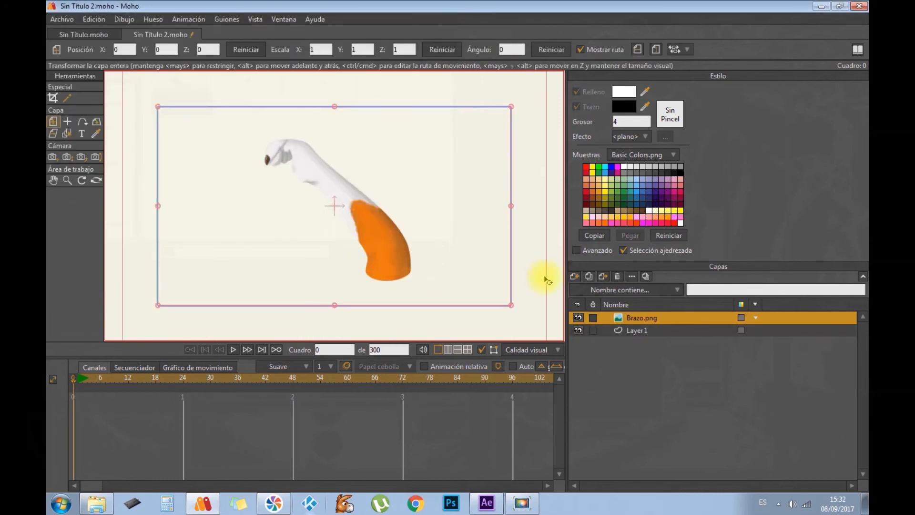
- Add the Lápiz and Pulgar pictures as further image layers above the arm
click(574, 276)
click(588, 298)
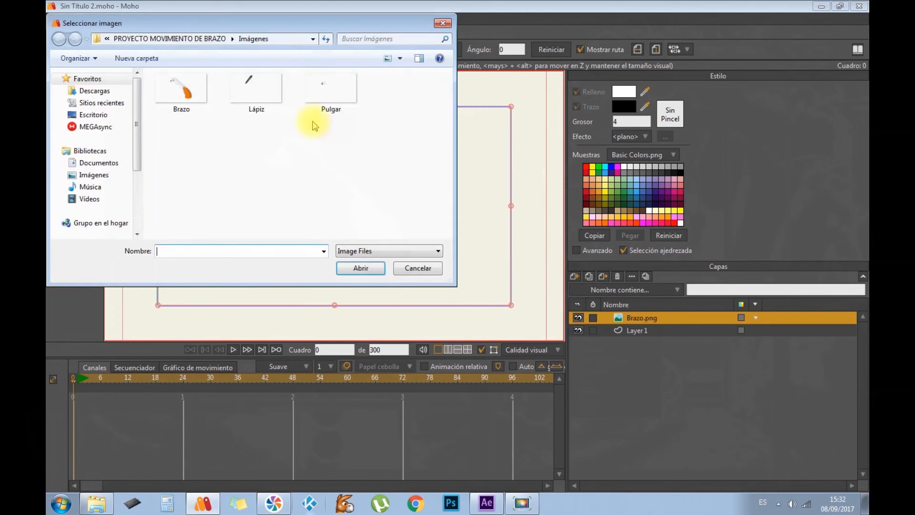
double_click(269, 93)
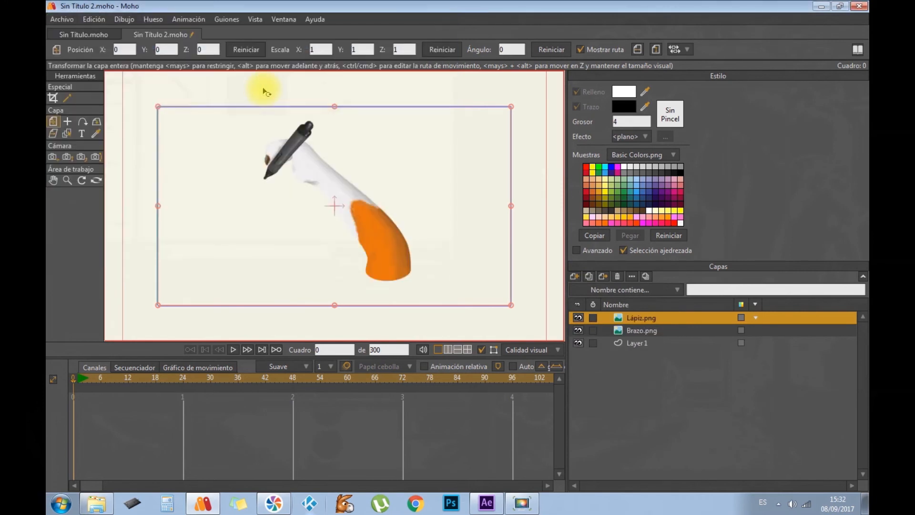
click(574, 277)
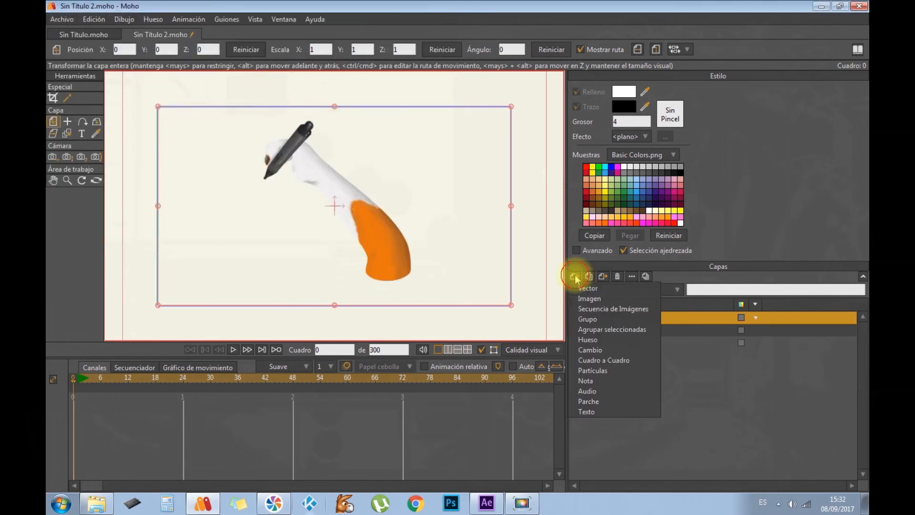
click(583, 300)
double_click(328, 92)
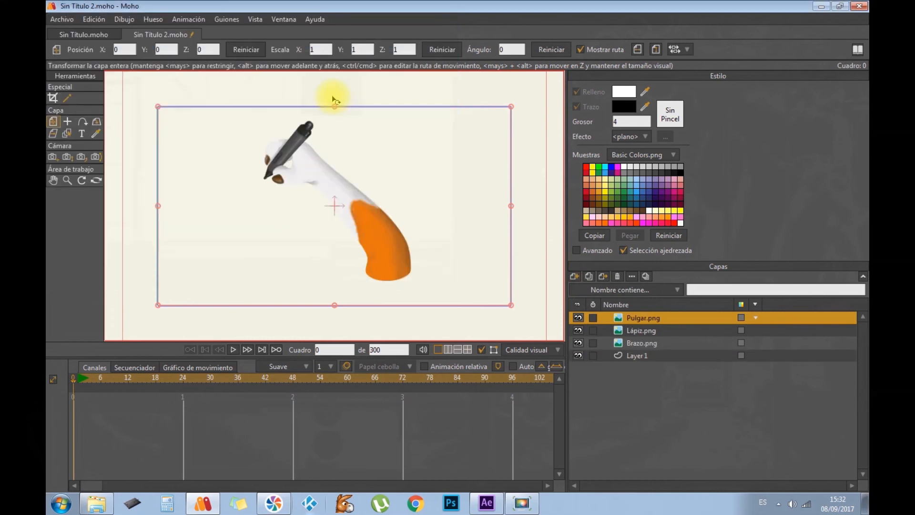
- Delete the empty vector layer Layer 1
click(634, 356)
right_click(634, 356)
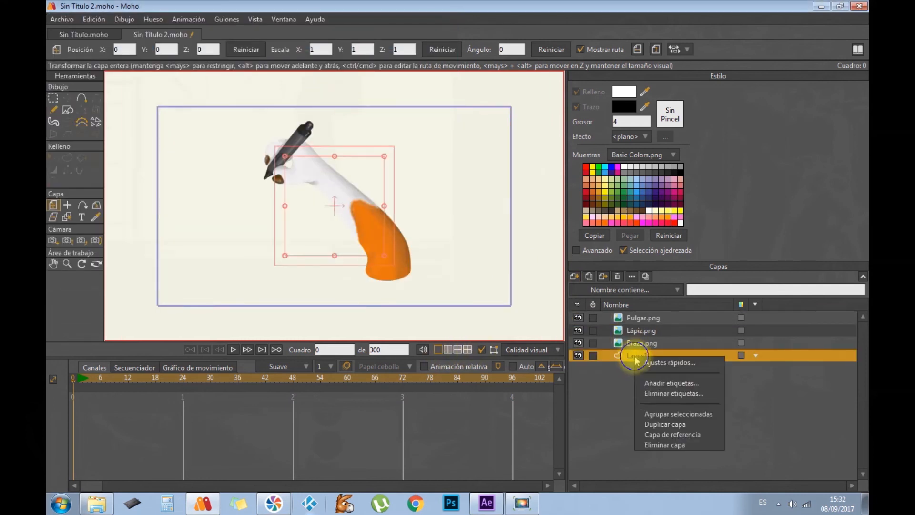
click(649, 444)
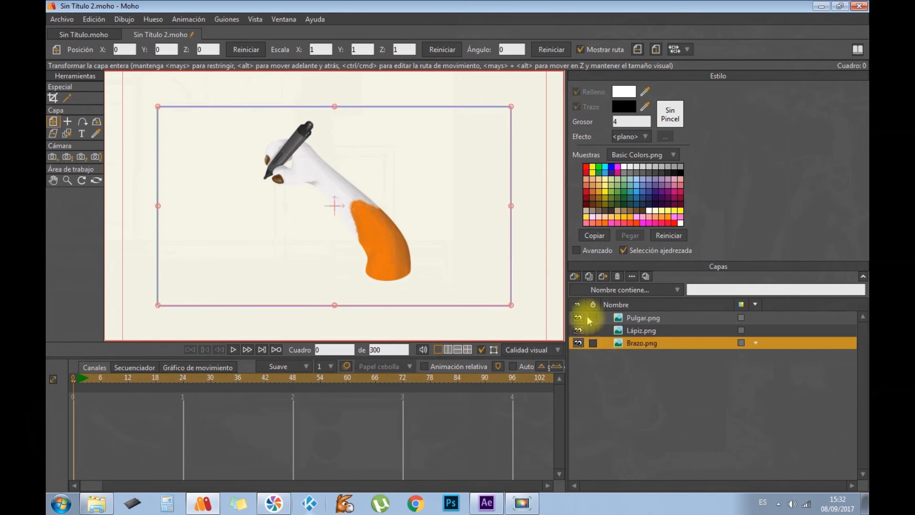
- Add a bone layer at the top of the layer stack and name it Movimiento brazo
click(573, 276)
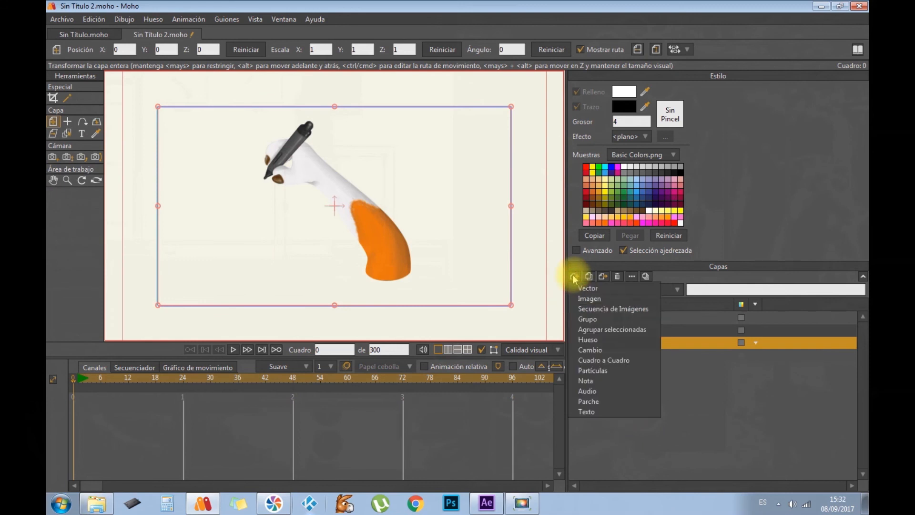
click(586, 339)
drag(638, 344, 635, 319)
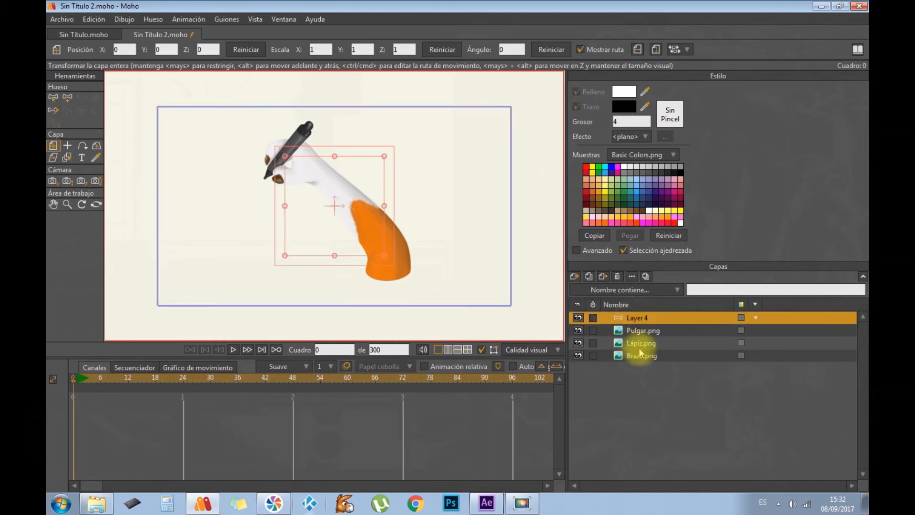
double_click(637, 318)
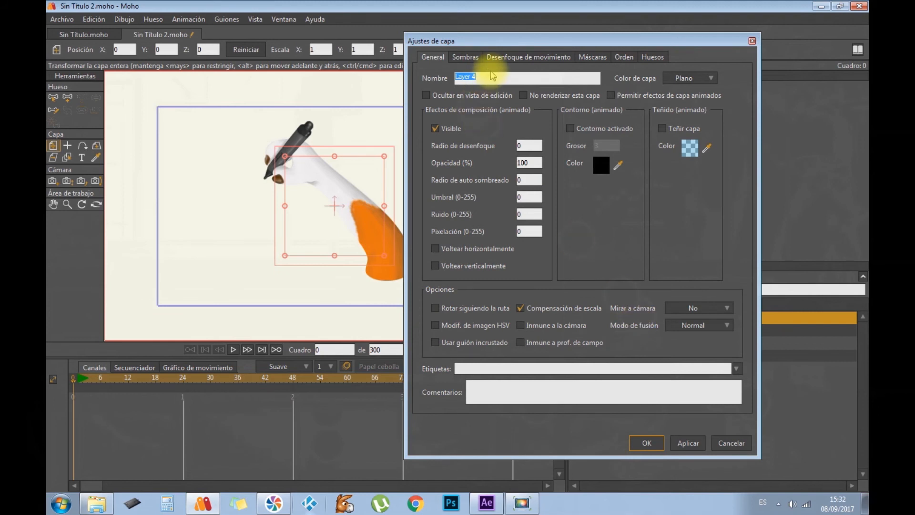
text(Movi)
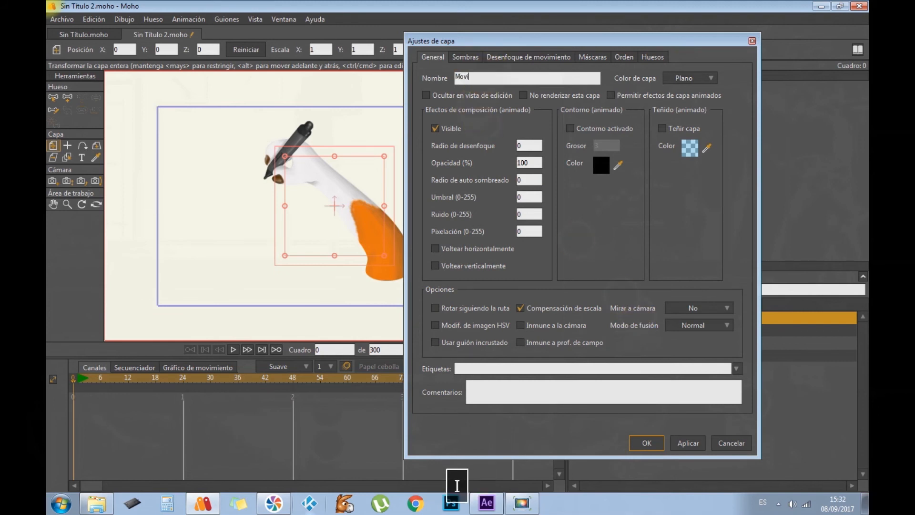
text(miento brazo)
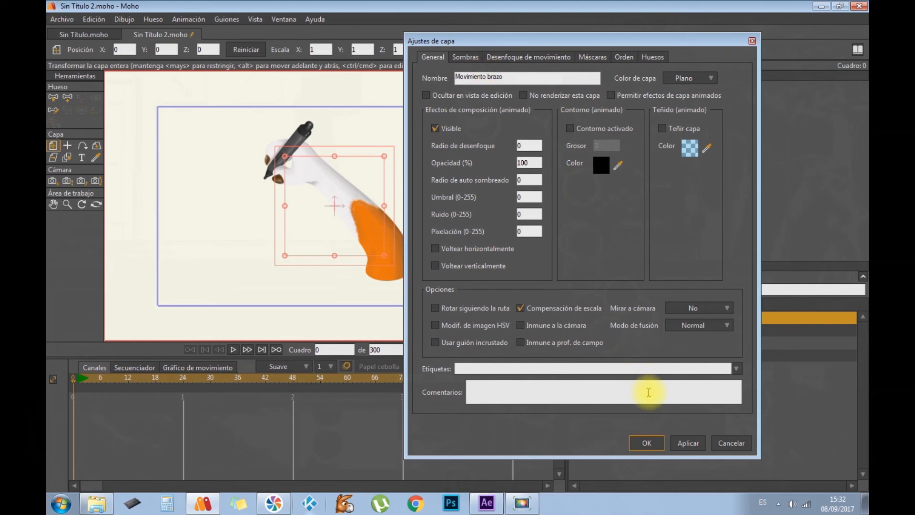
click(660, 446)
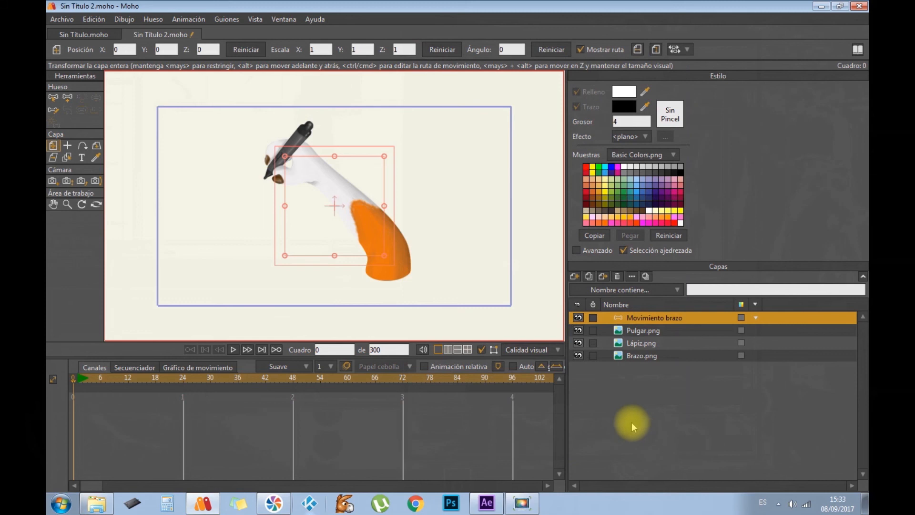
- Move the Pulgar, Lápiz and Brazo image layers into the Movimiento brazo bone layer and expand it
click(638, 359)
shift+click(638, 331)
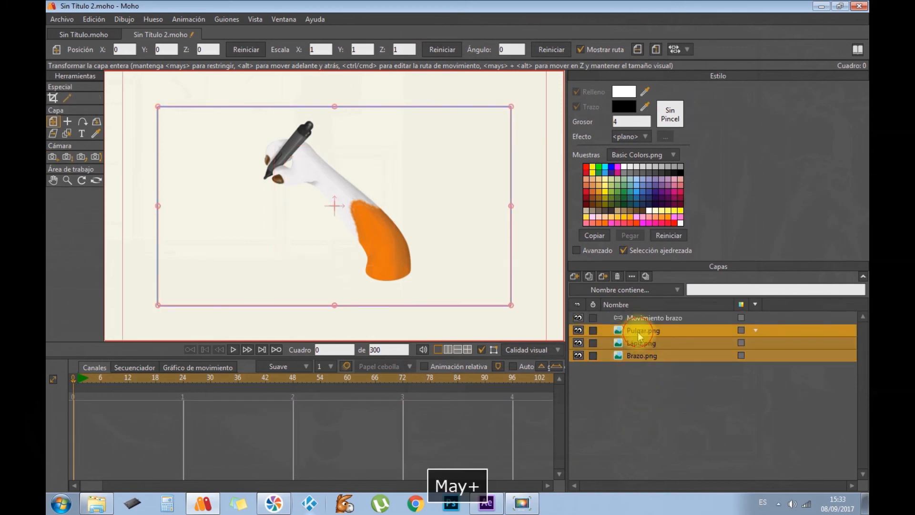
drag(648, 317, 648, 316)
click(607, 318)
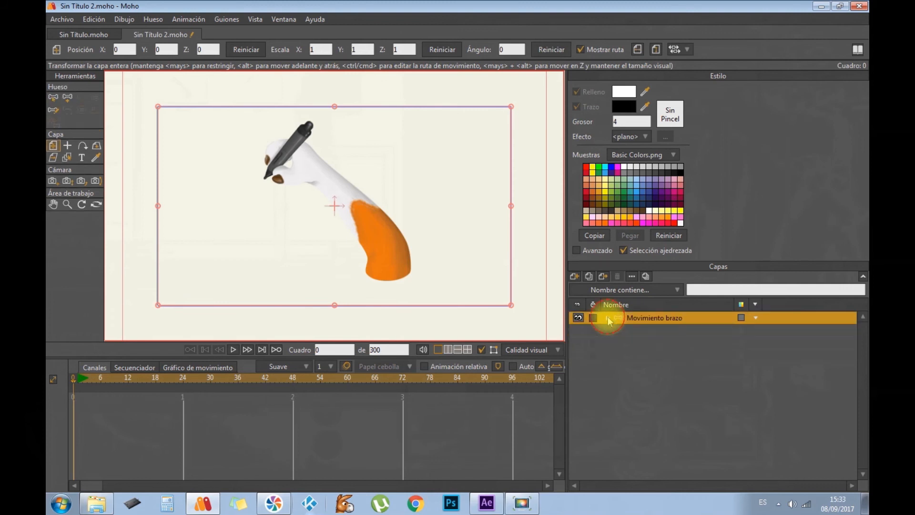
click(608, 318)
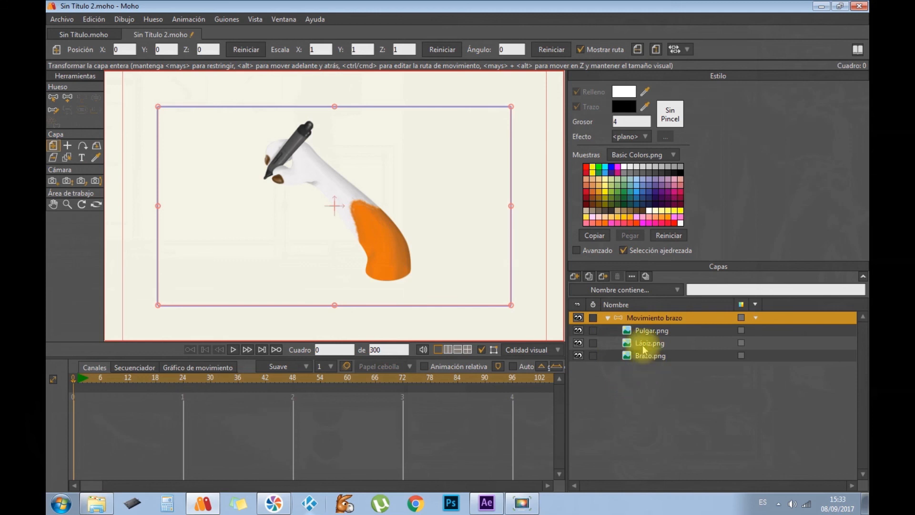
- Draw a chain of three bones from the sleeve to the hand, add one along the pencil and check the bone parenting
click(68, 97)
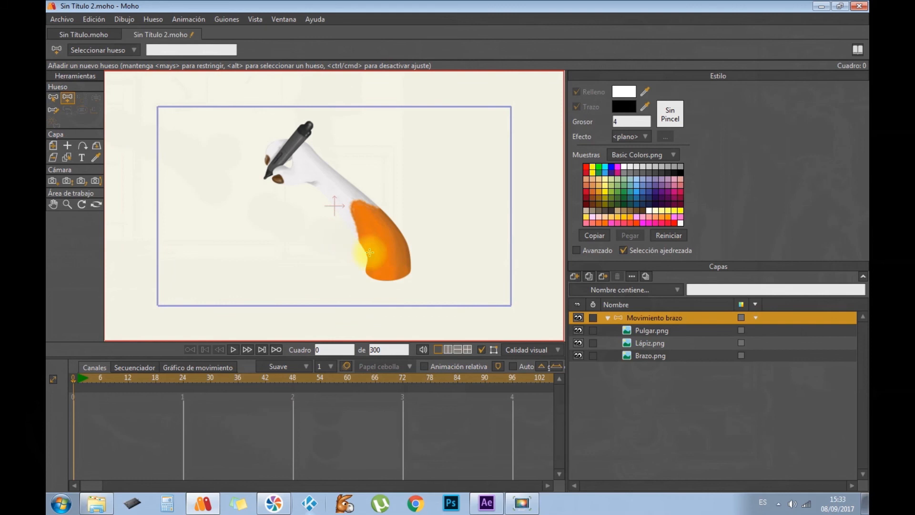
drag(391, 292, 281, 142)
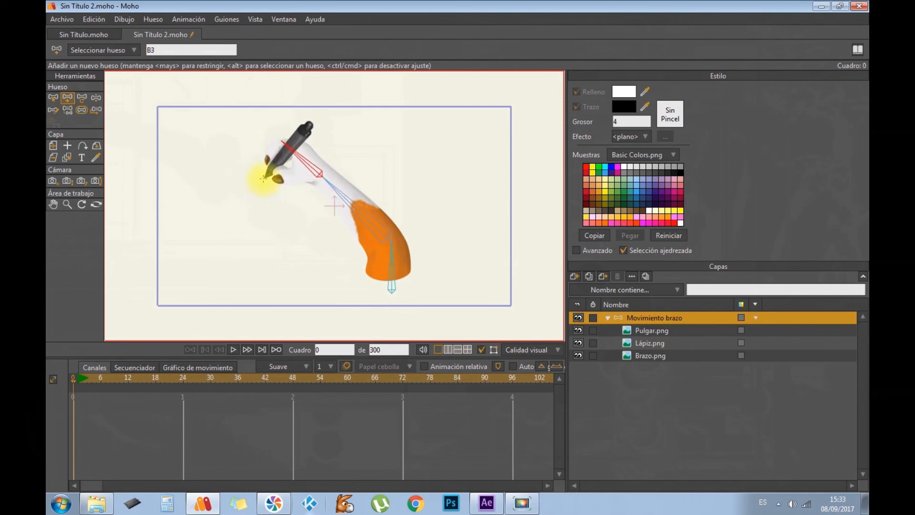
drag(263, 178, 309, 124)
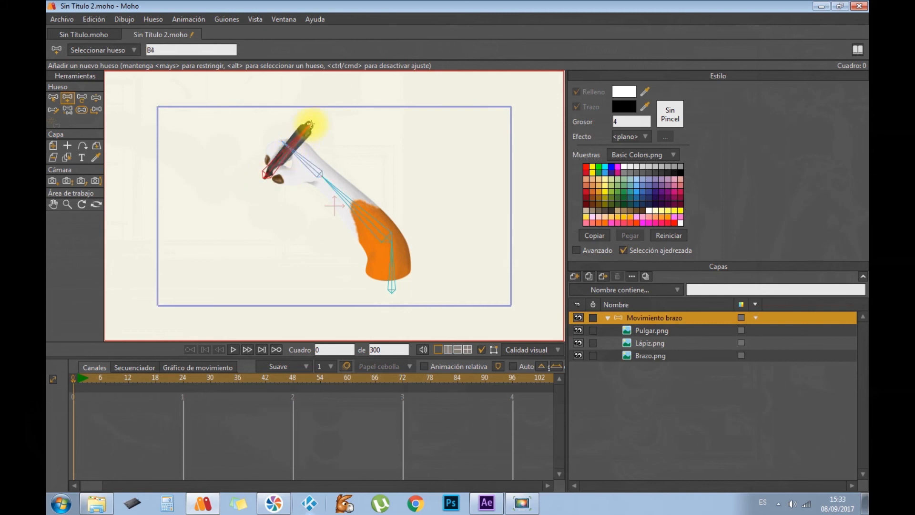
click(69, 110)
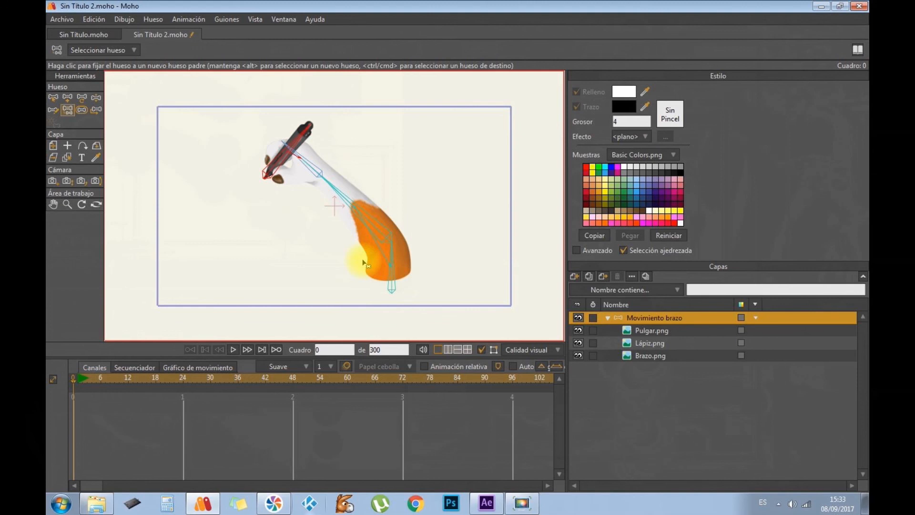
- Reduce the influence strength of the forearm bone and set the hand bone's strength to 0
click(83, 111)
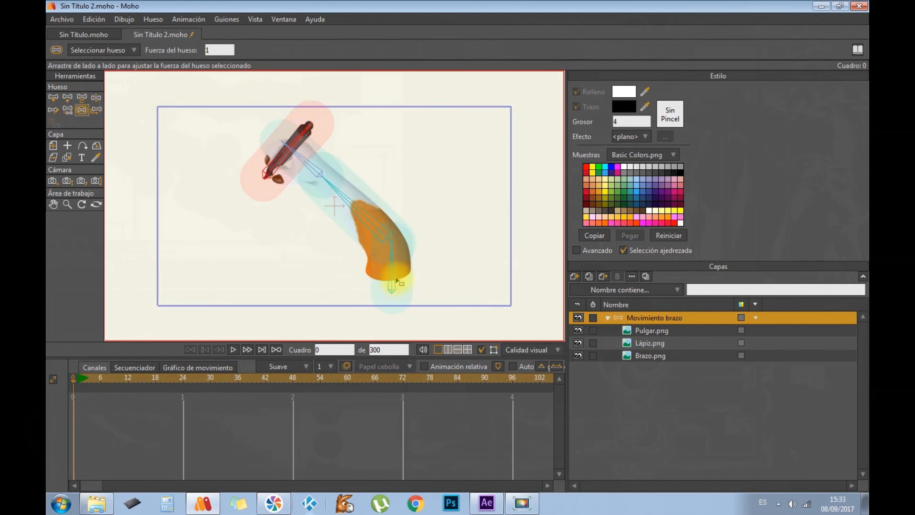
click(363, 217)
drag(363, 213, 353, 231)
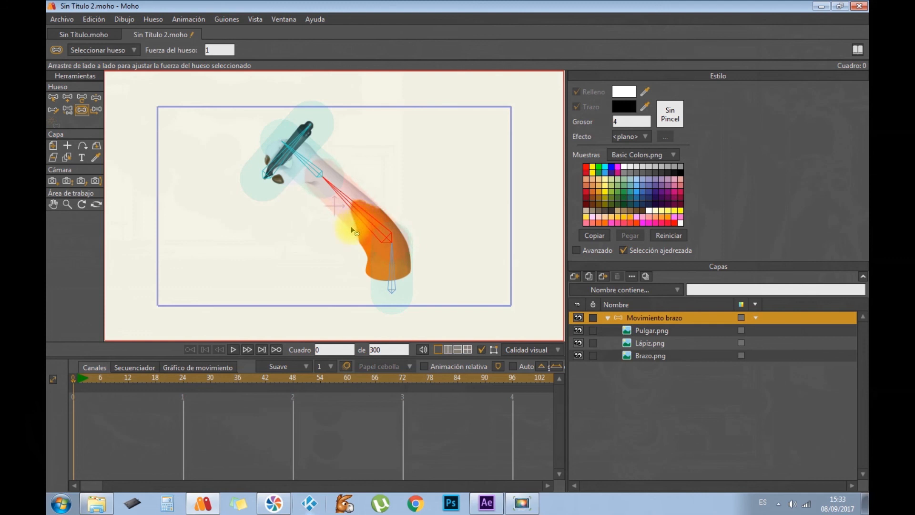
click(309, 165)
drag(309, 170, 255, 191)
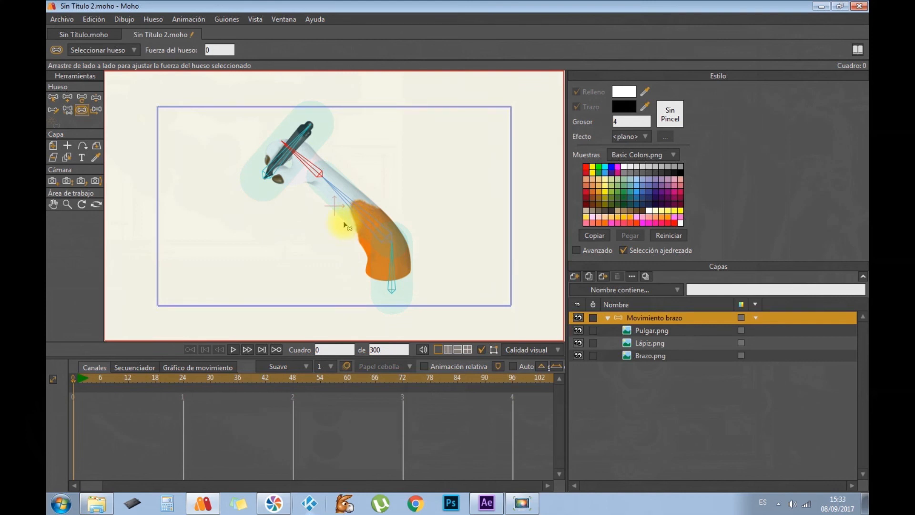
- Test how the images deform by manipulating the pencil, hand, forearm and sleeve bones at frame 0
click(96, 99)
mouse_move(299, 145)
mouse_down()
mouse_move(292, 132)
mouse_move(304, 136)
mouse_move(288, 141)
mouse_move(310, 137)
mouse_move(271, 133)
mouse_move(284, 143)
mouse_move(305, 125)
mouse_up()
mouse_move(328, 199)
mouse_down()
mouse_move(341, 203)
mouse_move(338, 222)
mouse_move(361, 174)
mouse_move(342, 204)
mouse_up()
mouse_move(307, 161)
mouse_down()
mouse_move(305, 193)
mouse_move(310, 175)
mouse_up()
mouse_move(398, 269)
mouse_down()
mouse_move(388, 266)
mouse_move(398, 278)
mouse_up()
- Move to frame 1 and key the arm's resting pose by manipulating the bones
click(53, 98)
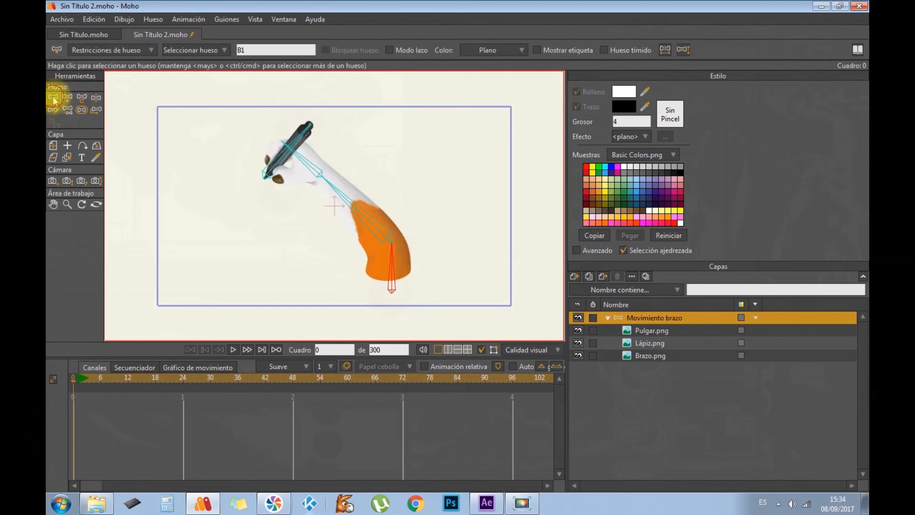
click(78, 379)
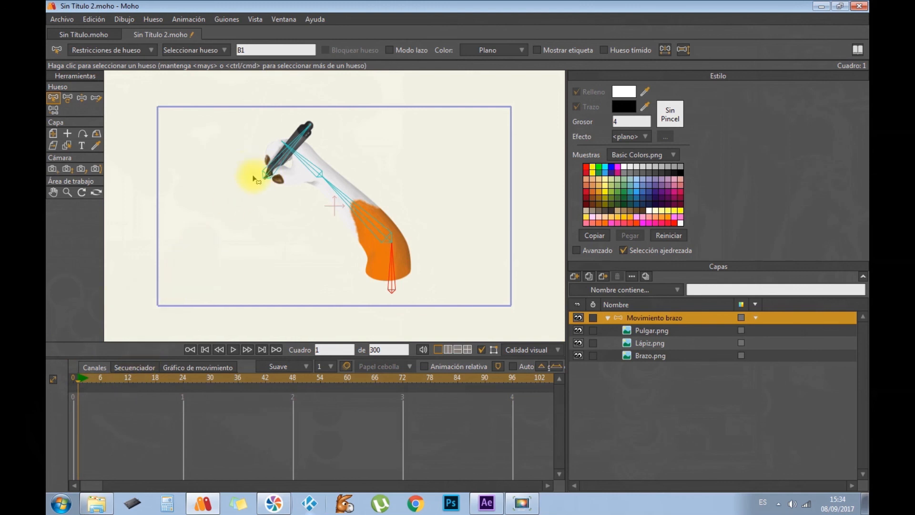
click(83, 99)
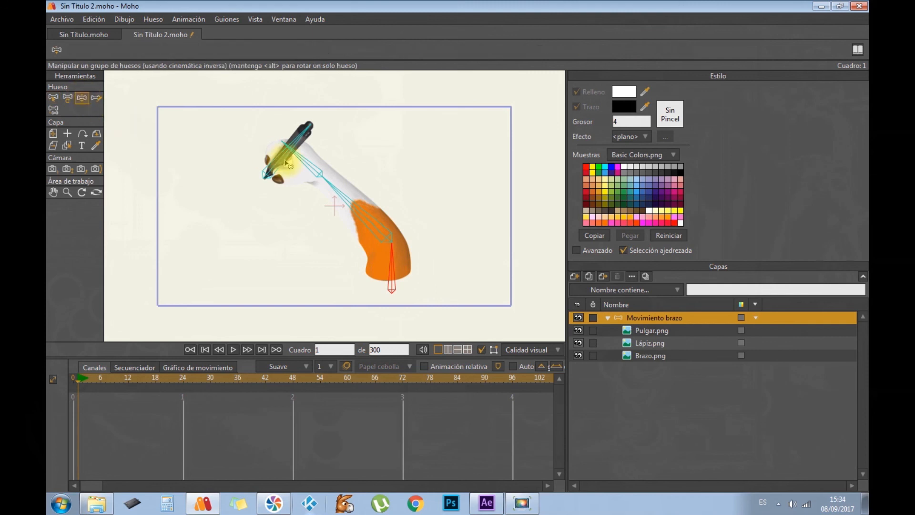
drag(279, 168, 312, 168)
drag(392, 287, 392, 286)
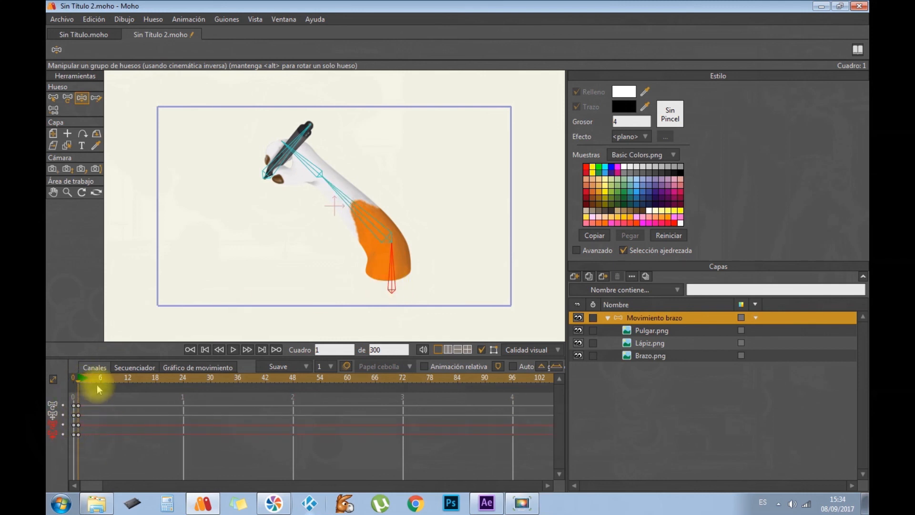
- Copy the frame 1 bone keyframes to frame 12 and tilt the pencil and hand up and toward the sketching side at frame 6
drag(89, 414, 78, 440)
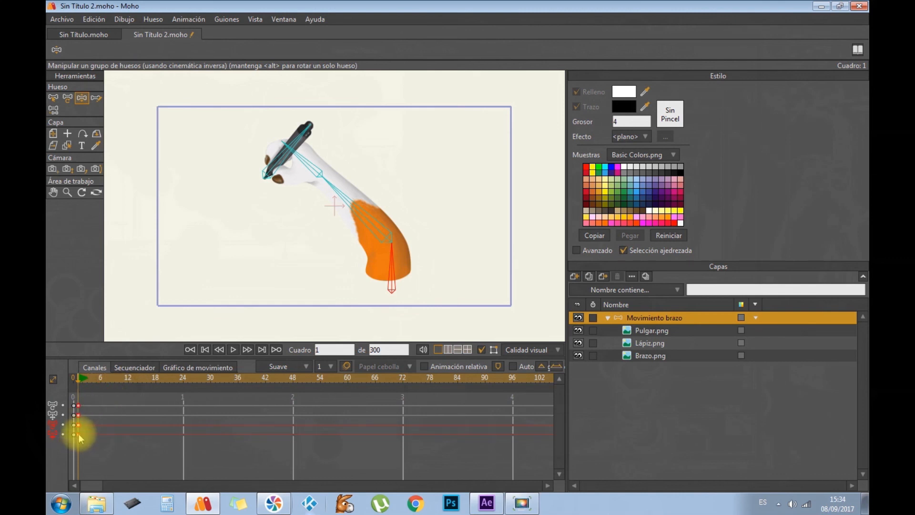
right_click(83, 429)
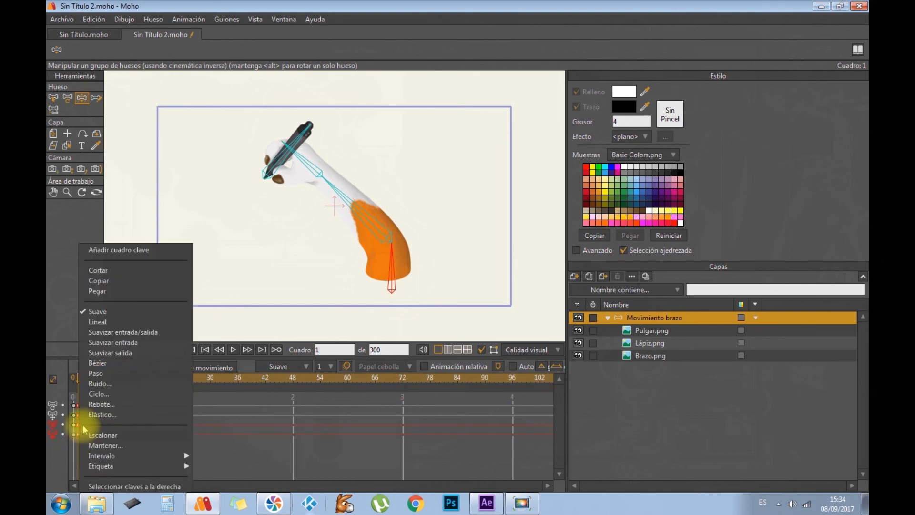
click(109, 281)
click(129, 381)
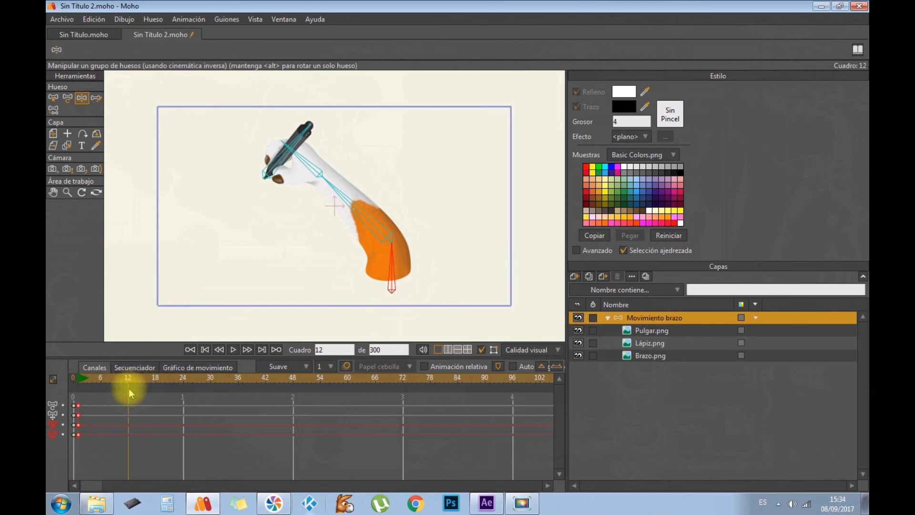
right_click(129, 432)
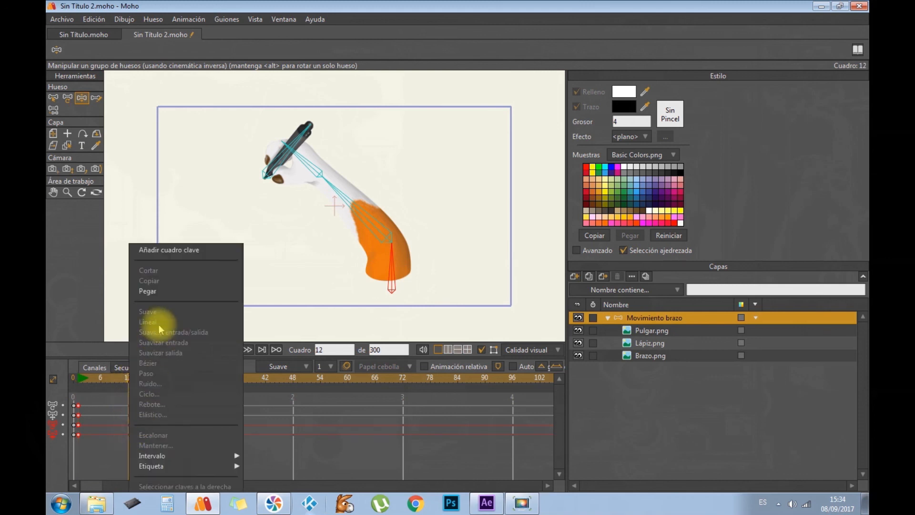
click(154, 294)
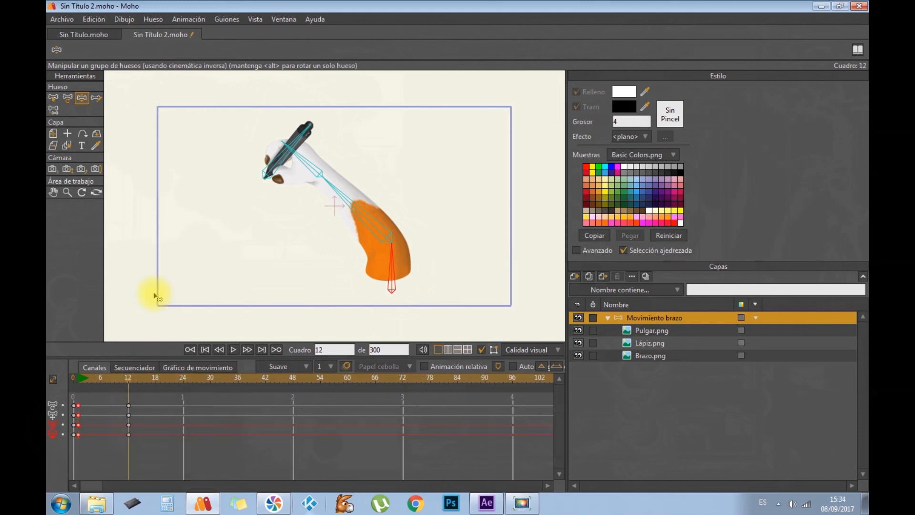
click(101, 381)
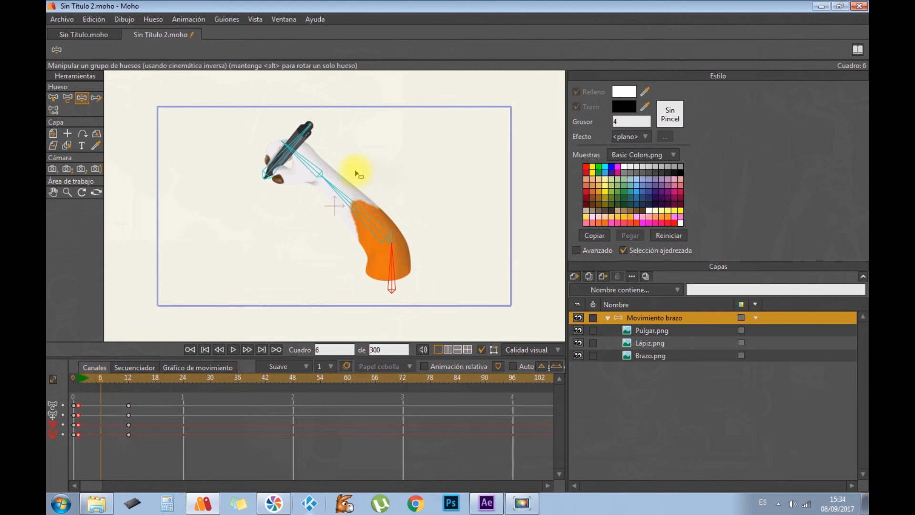
drag(304, 139, 282, 127)
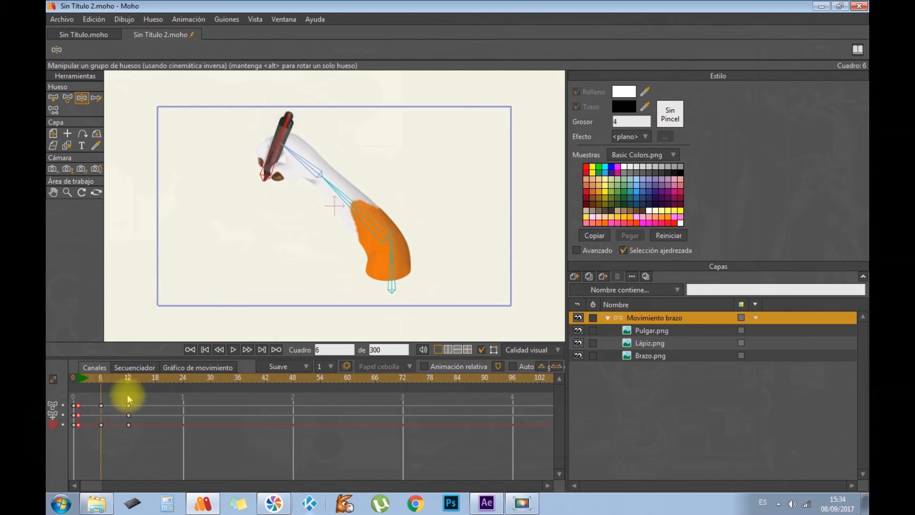
- Set the frame 12 keyframes to Ciclo interpolation, looping back to absolute frame 1
click(127, 378)
drag(127, 394, 133, 438)
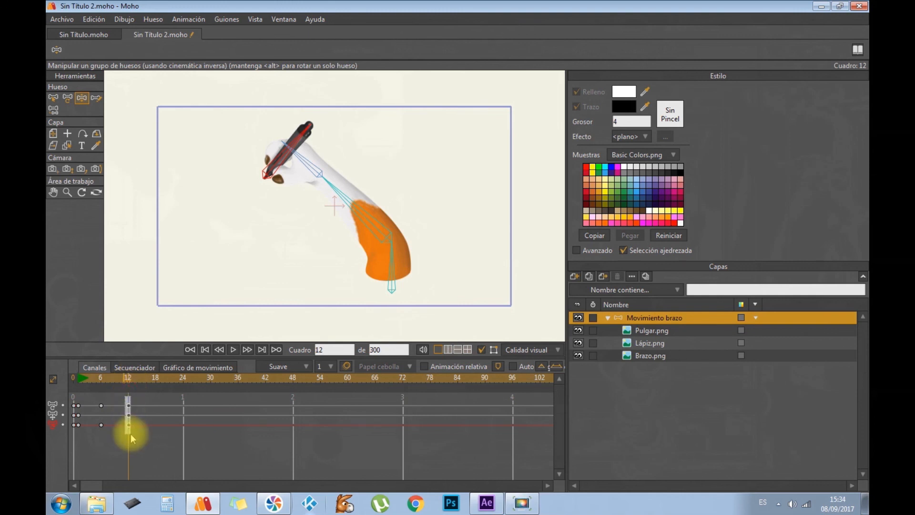
right_click(129, 417)
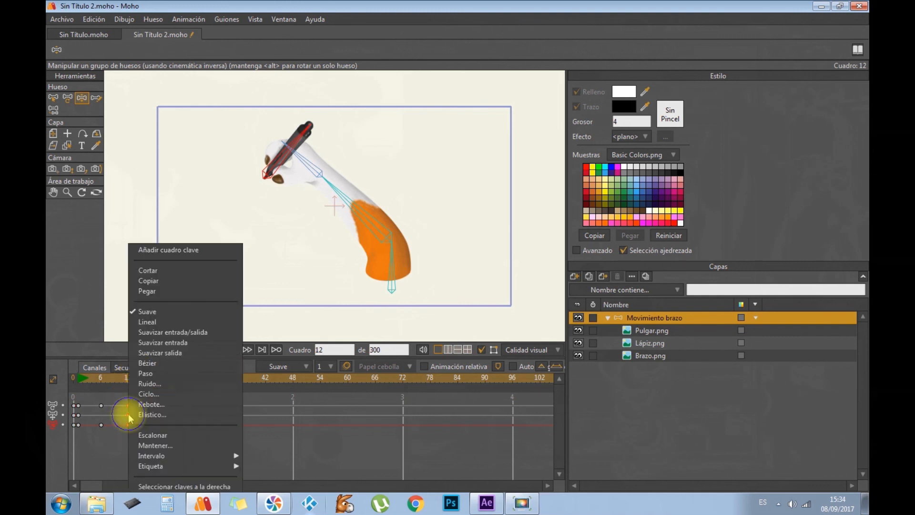
click(146, 394)
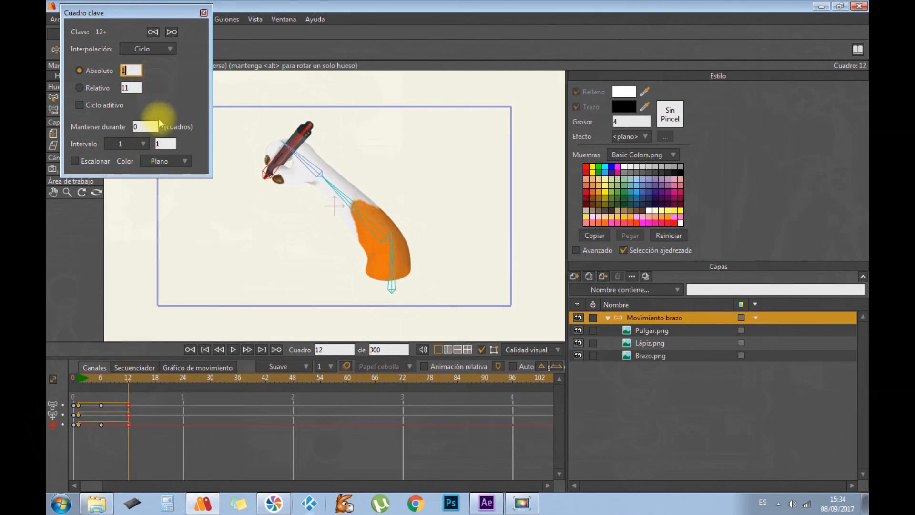
click(204, 13)
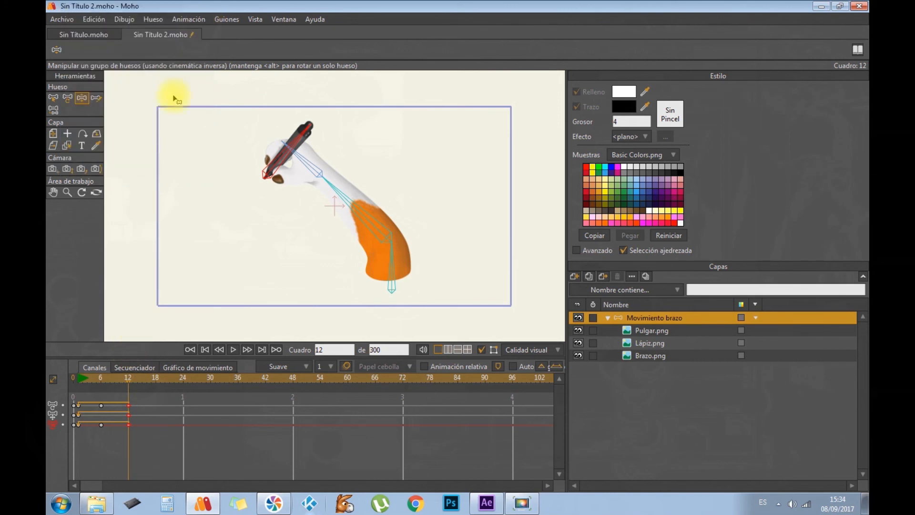
- Play the looping arm animation, stop it and return to frame 0
click(234, 350)
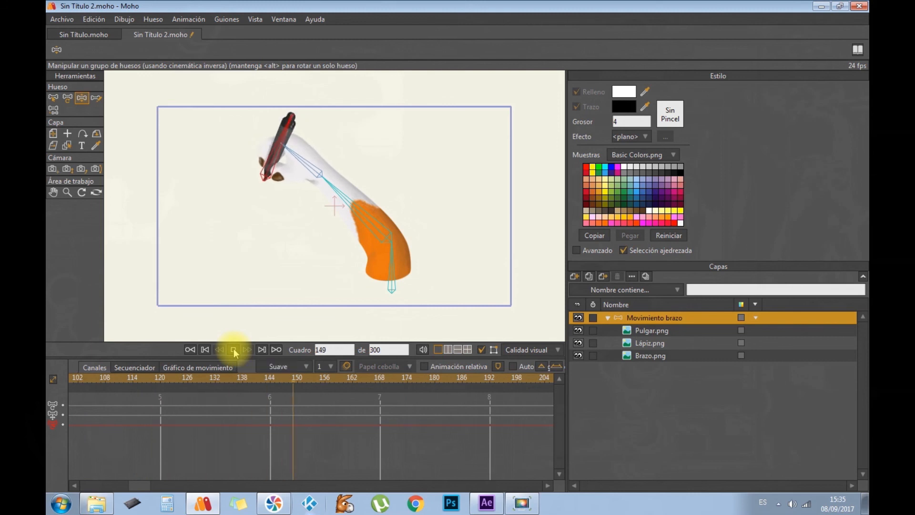
click(233, 350)
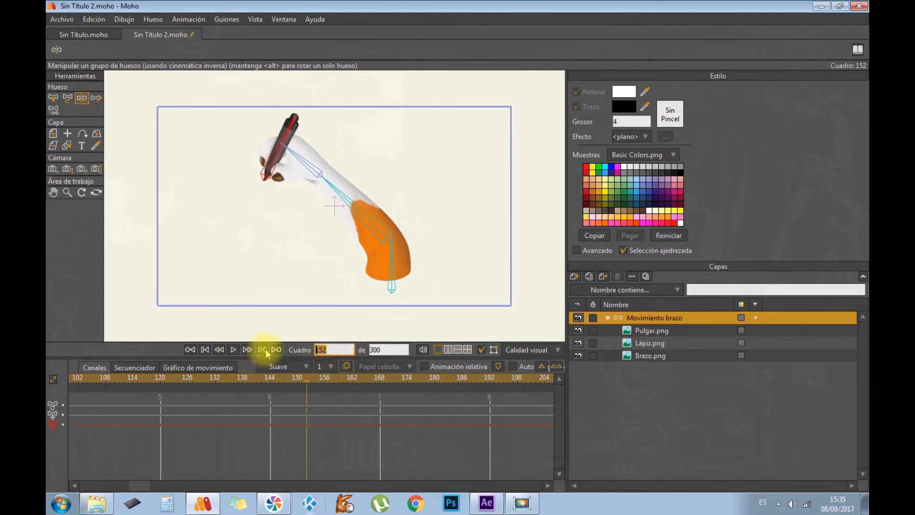
text(0)
key(Return)
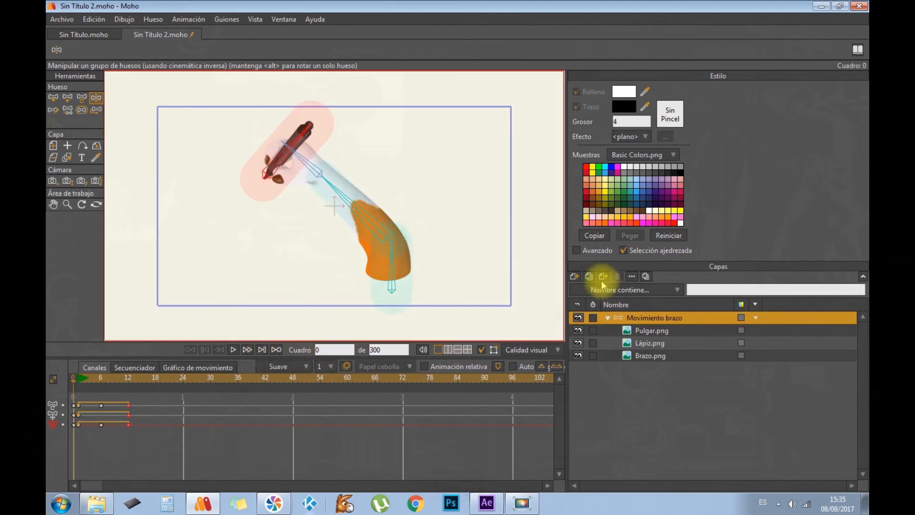
- Enable the layer shadow on Movimiento brazo with an offset (Desplazamiento) of 32
double_click(648, 318)
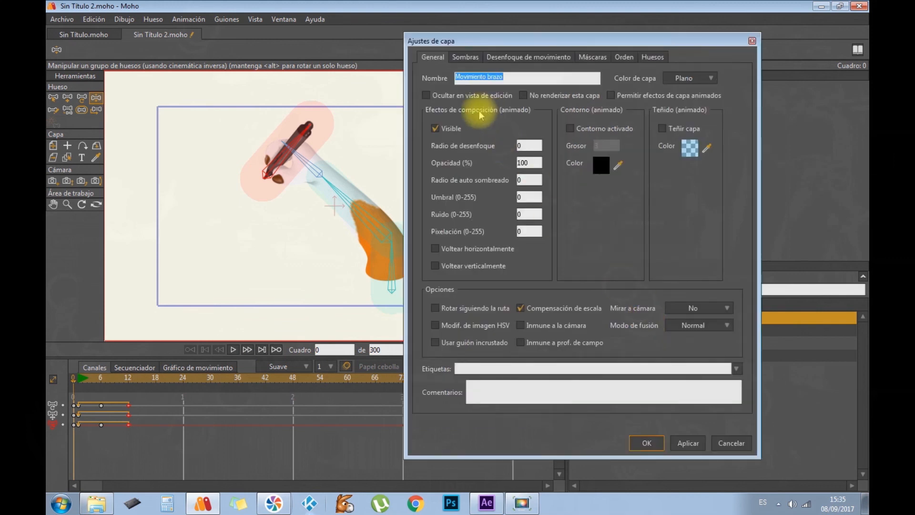
click(465, 57)
click(434, 94)
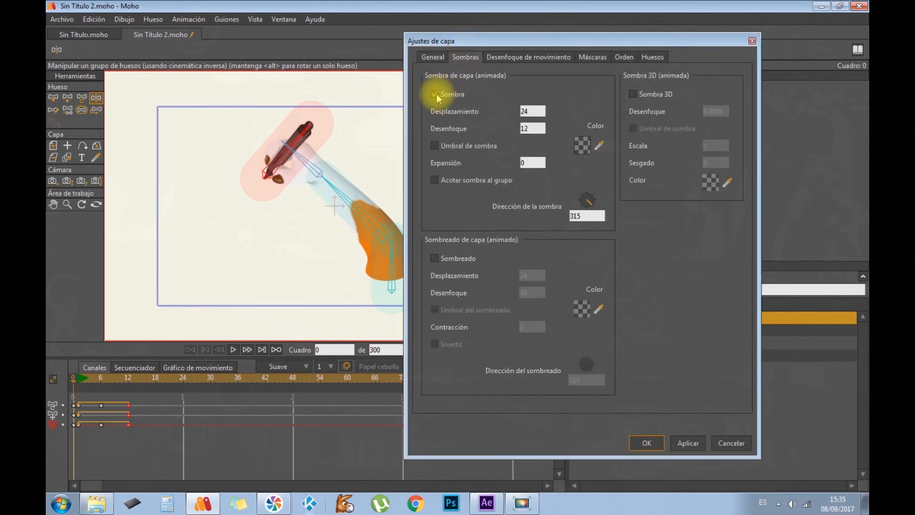
drag(533, 112, 517, 112)
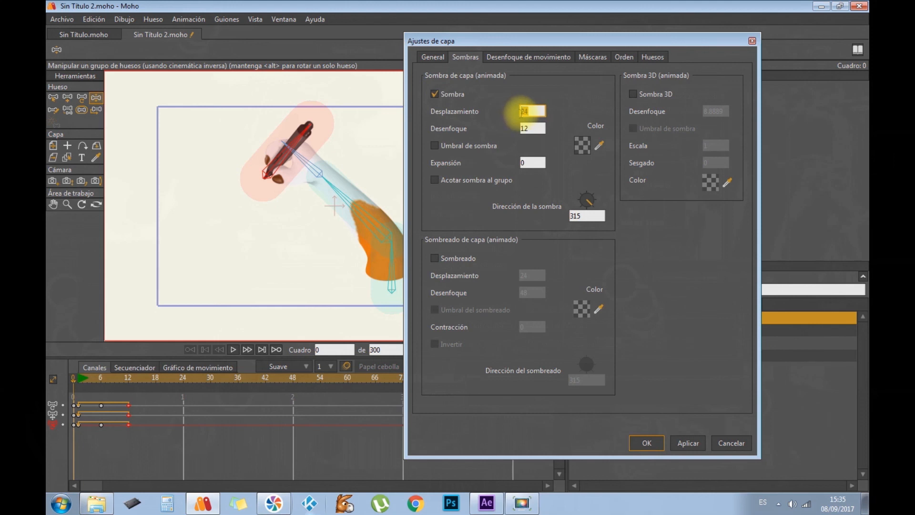
text(32)
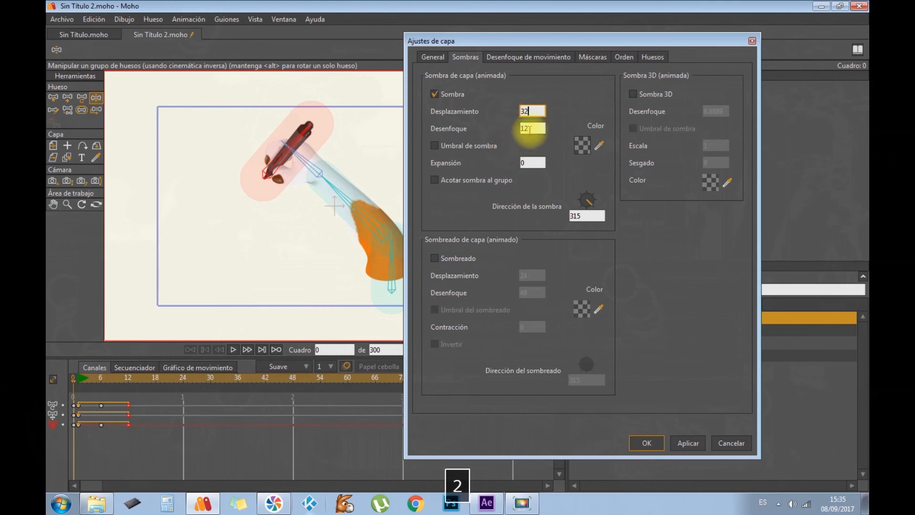
click(530, 127)
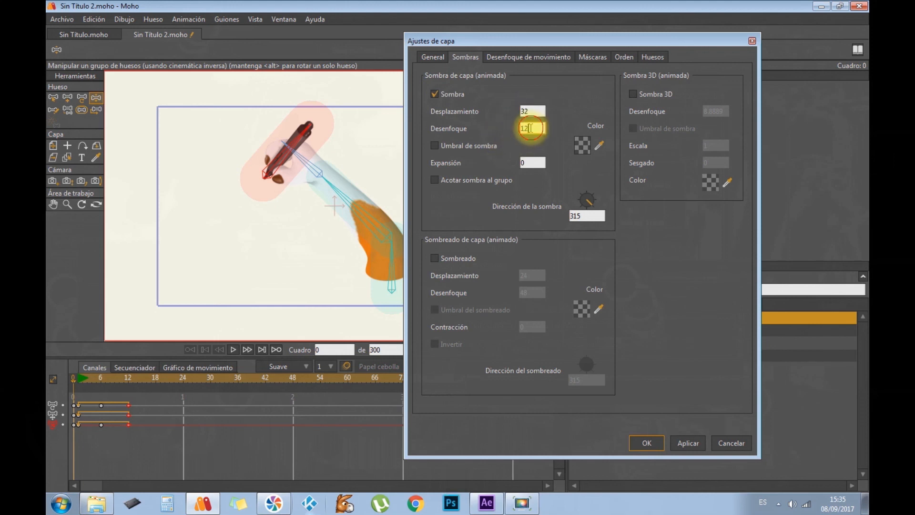
click(686, 444)
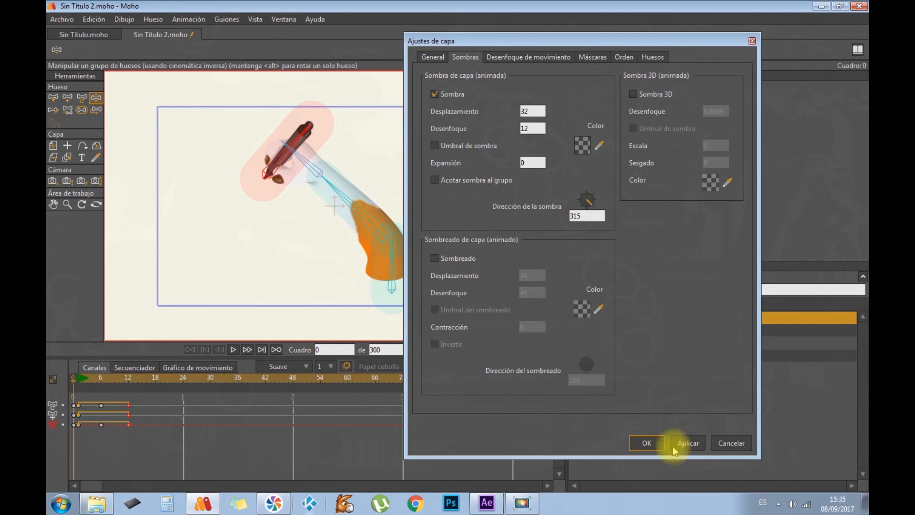
click(653, 444)
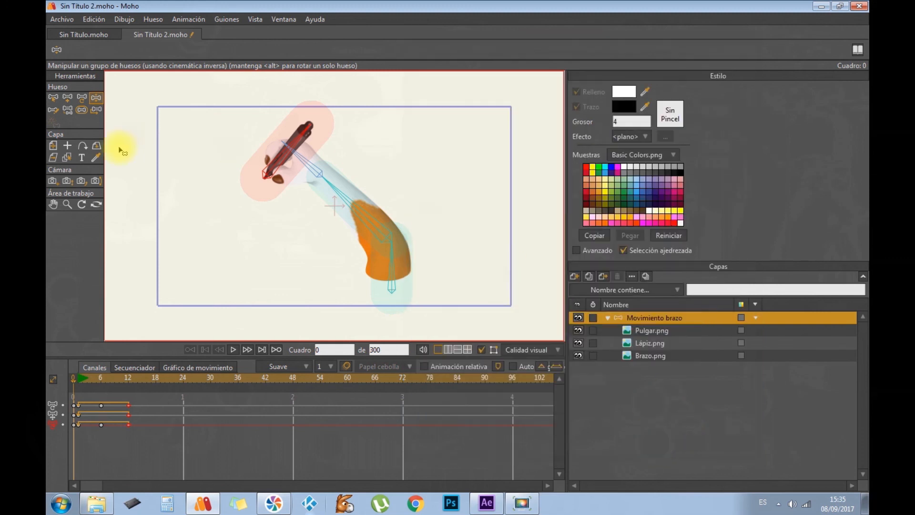
- Render a preview of frame 0 to check the arm's shadow, and close the preview
click(62, 19)
mouse_move(69, 257)
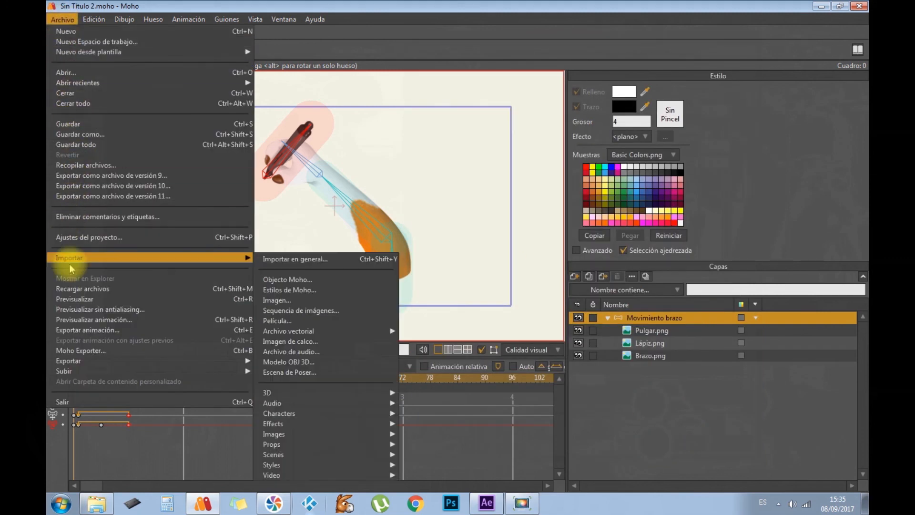
click(88, 298)
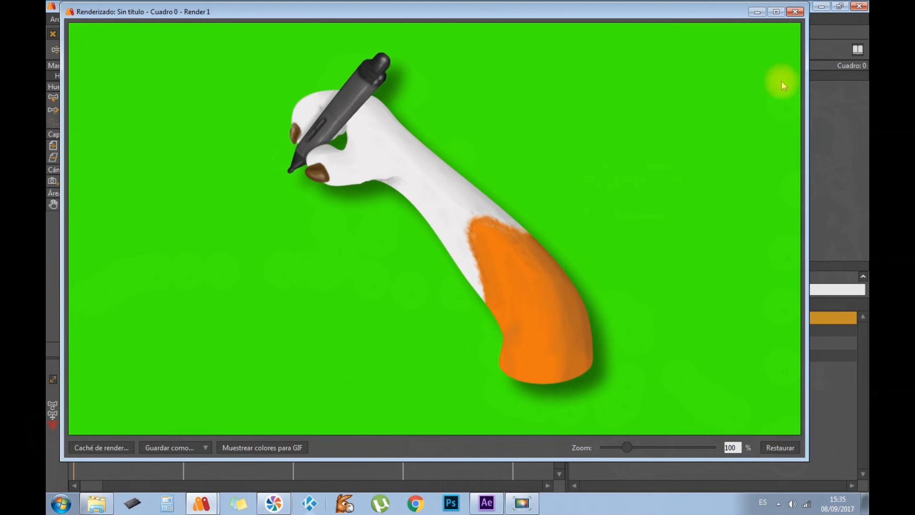
click(795, 11)
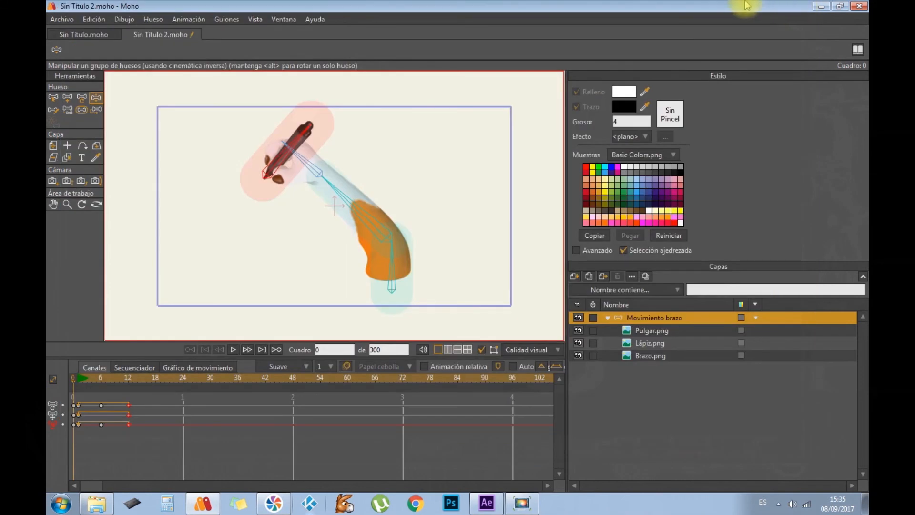
- Export the animation from frame 1 to 300 as Sin Título 2.mp4 in MP4 (H.264-AAC) at quality 100
click(62, 20)
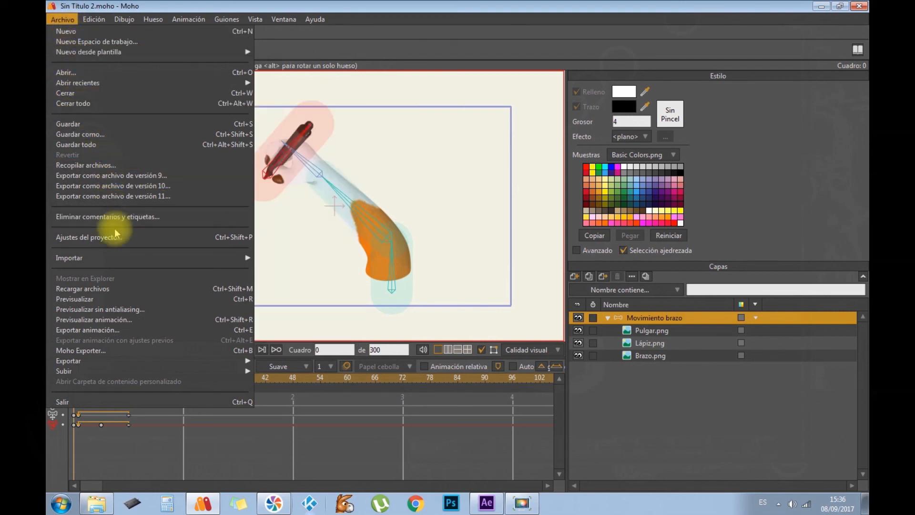
click(111, 327)
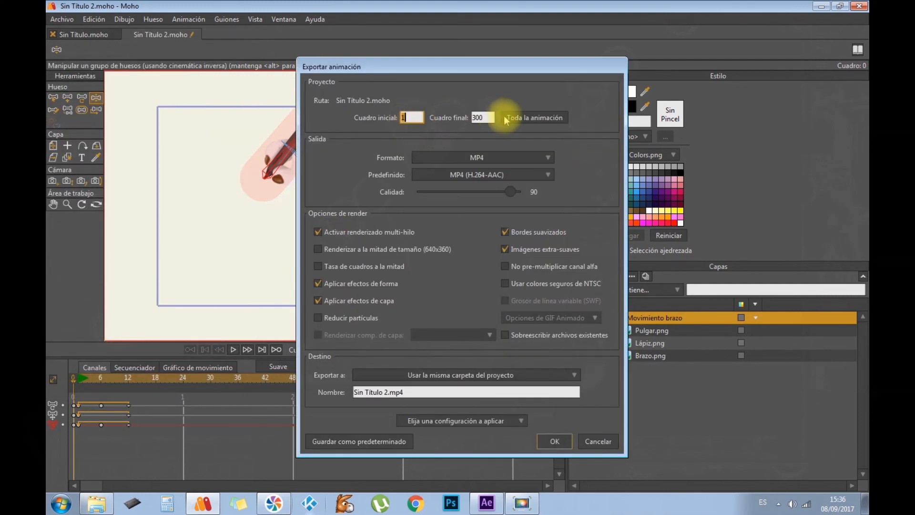
click(476, 158)
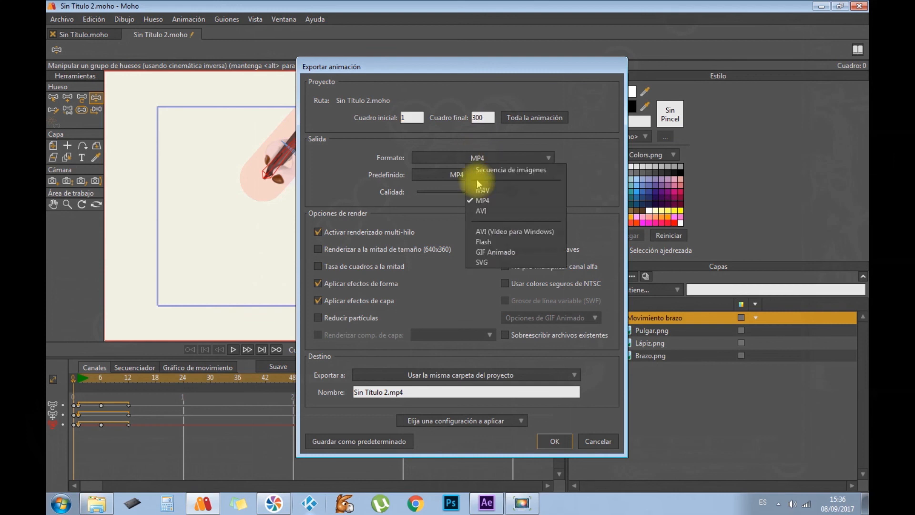
click(483, 159)
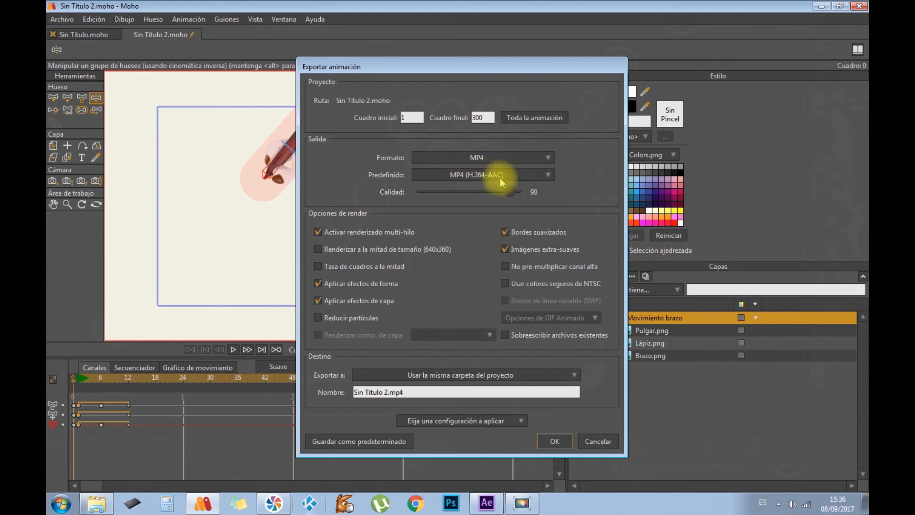
drag(511, 192, 535, 196)
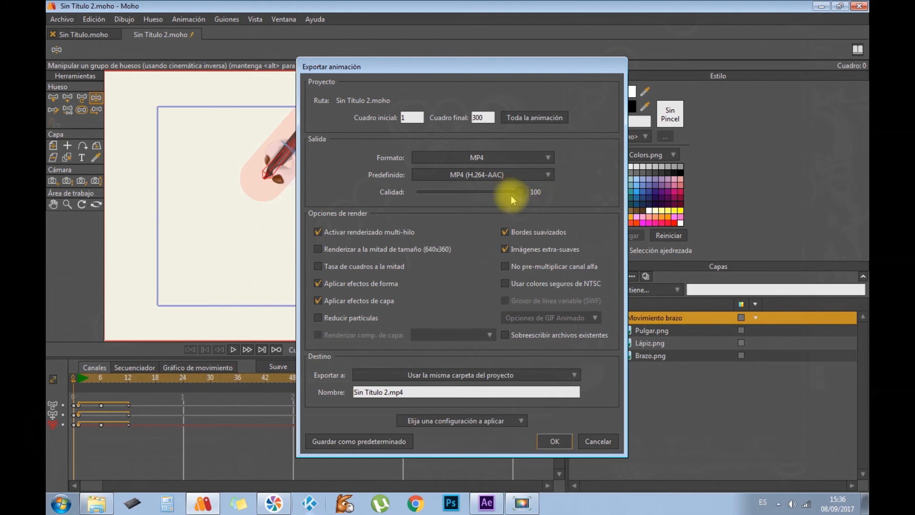
click(552, 441)
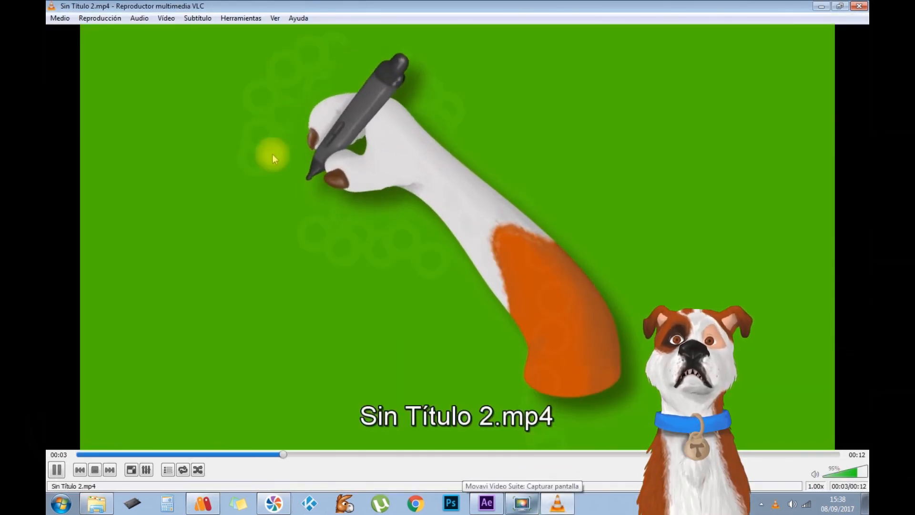
- Stop the playback of Sin Título 2.mp4 in VLC and close the player
click(93, 470)
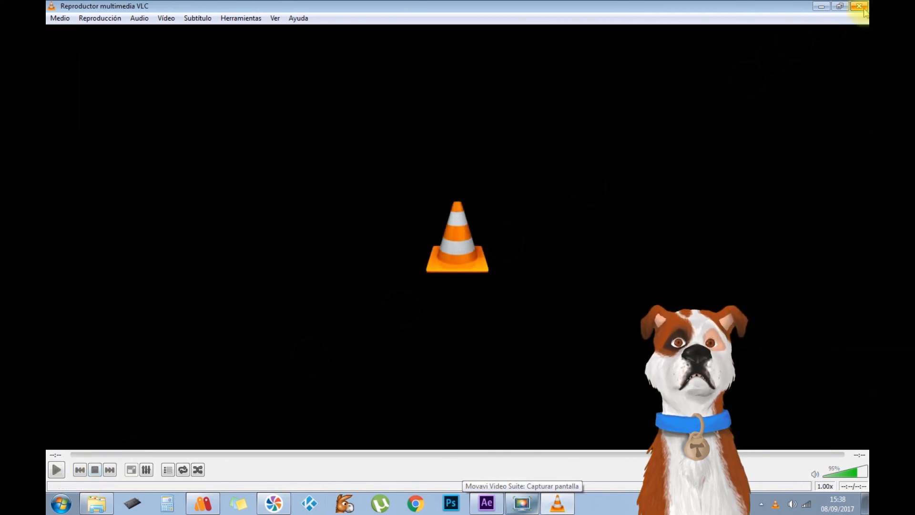
click(862, 8)
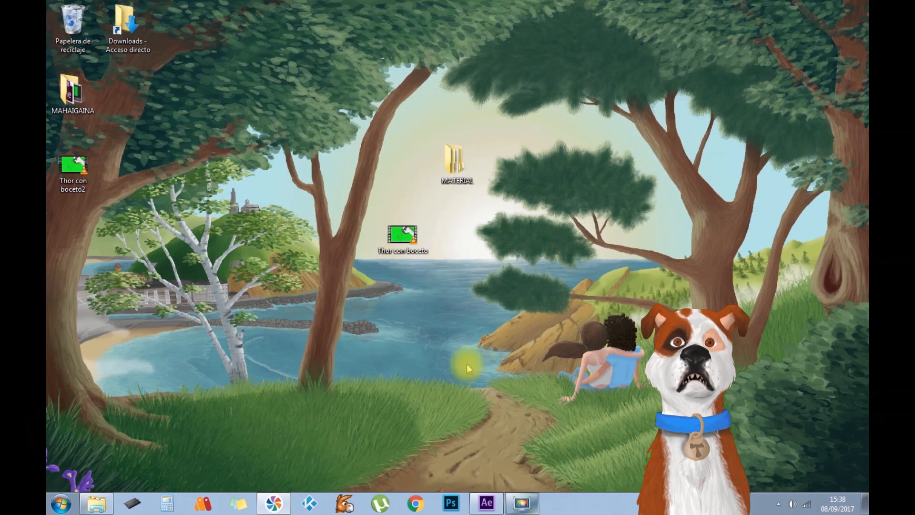